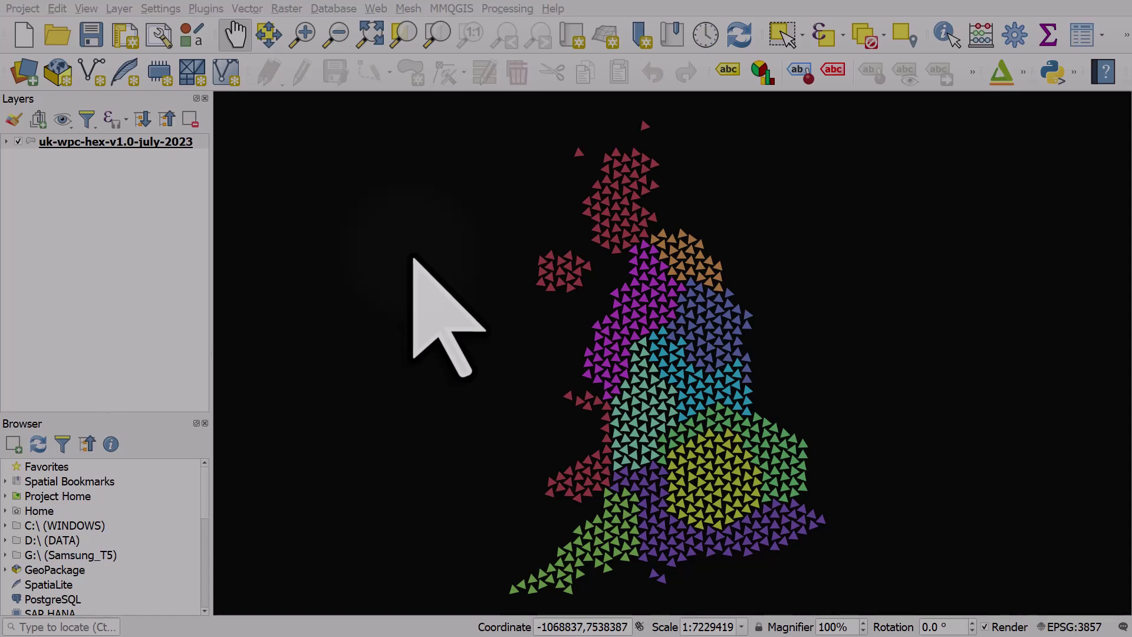
Open the hex layer's category symbol configuration and show its geometry generator expression.
left_click(124, 142)
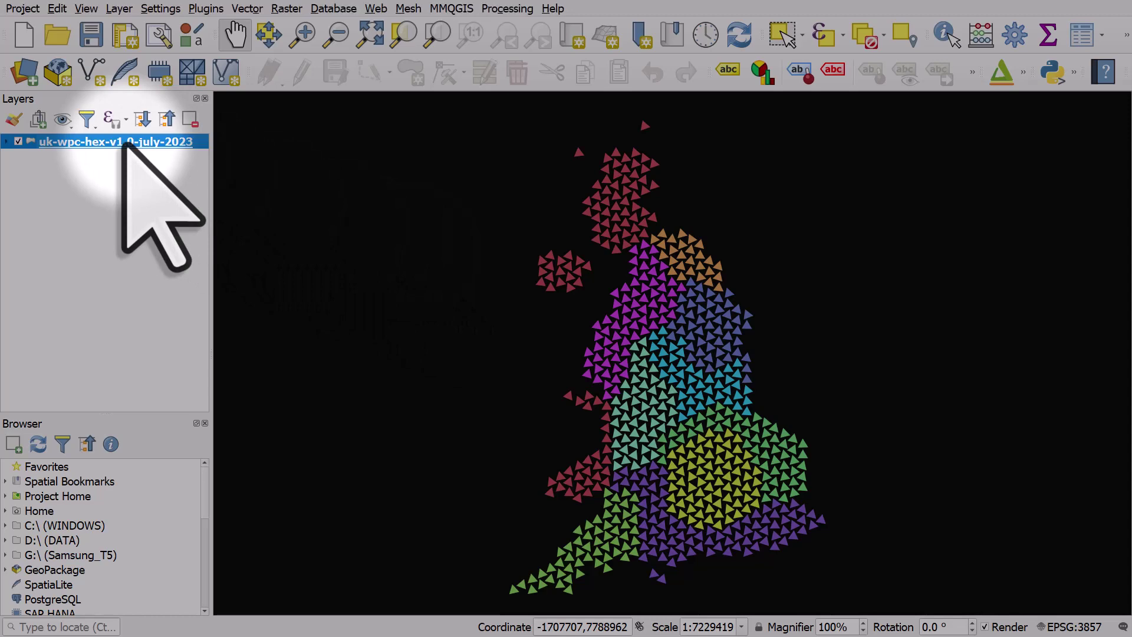
double_click(124, 142)
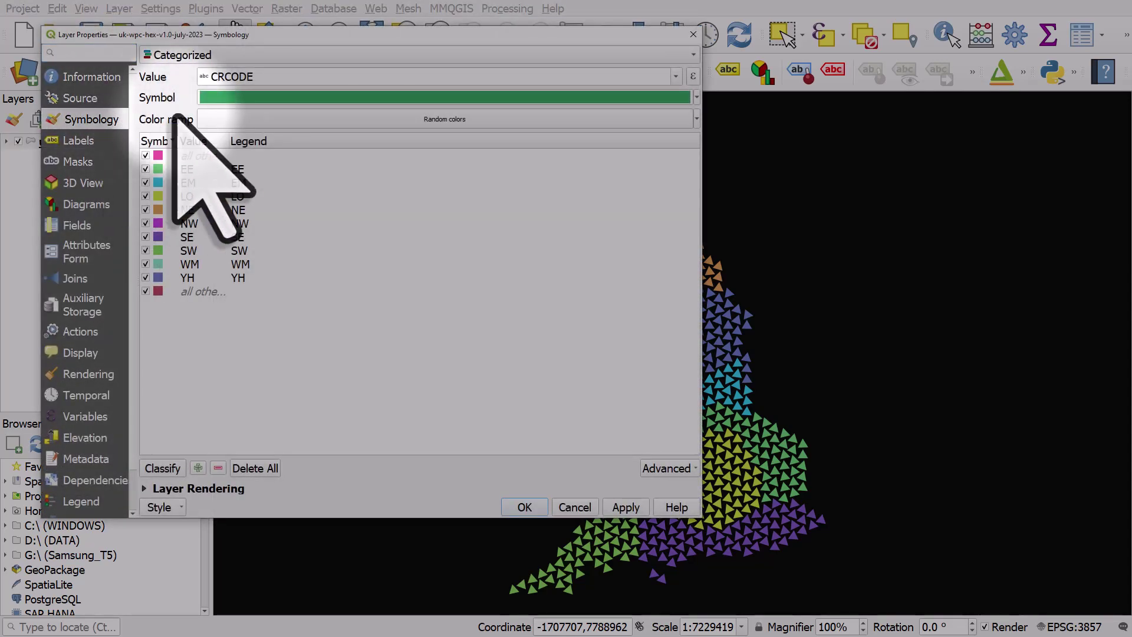
left_click(696, 97)
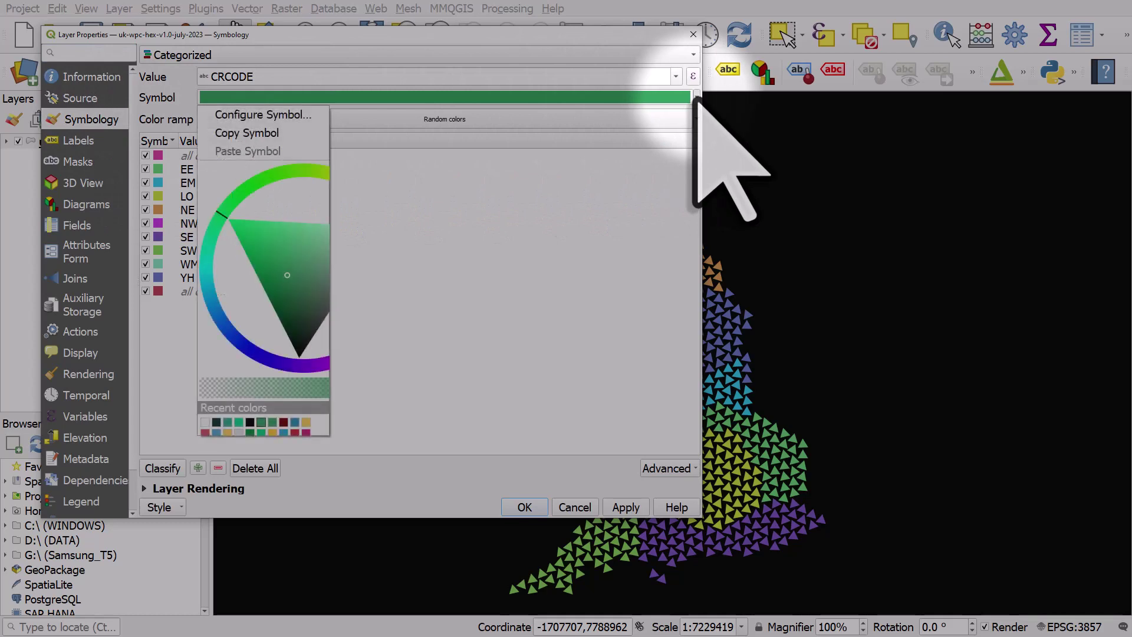
left_click(289, 113)
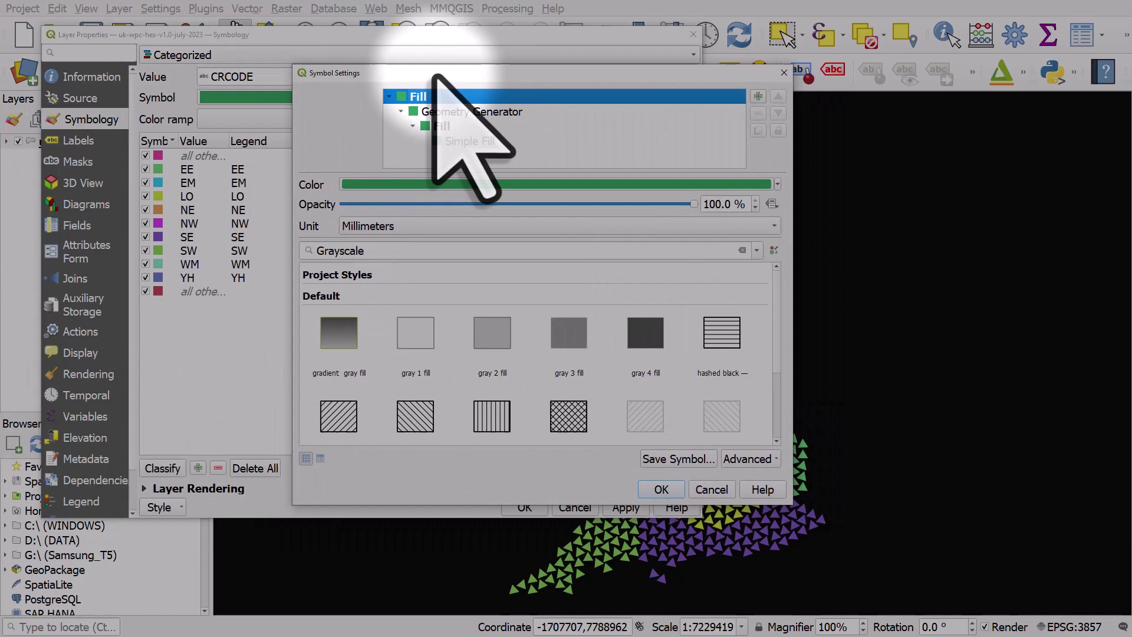
left_click(501, 115)
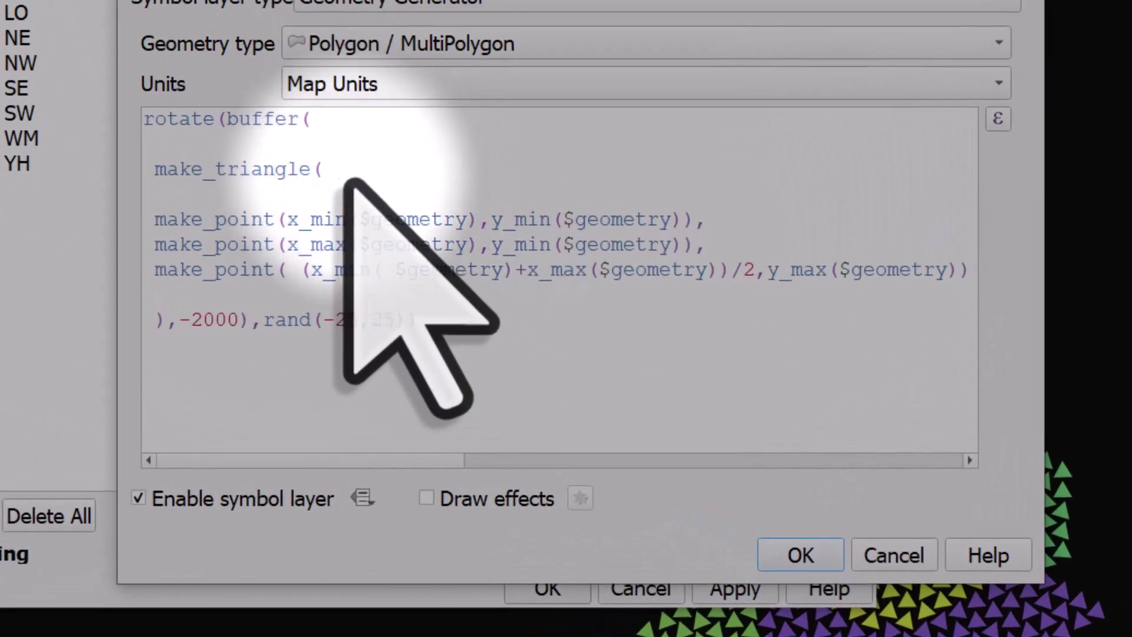
Review the make_triangle corners, -2000 buffer and rand(-25,25) rotation, then close the settings.
left_click_drag(367, 204, 194, 188)
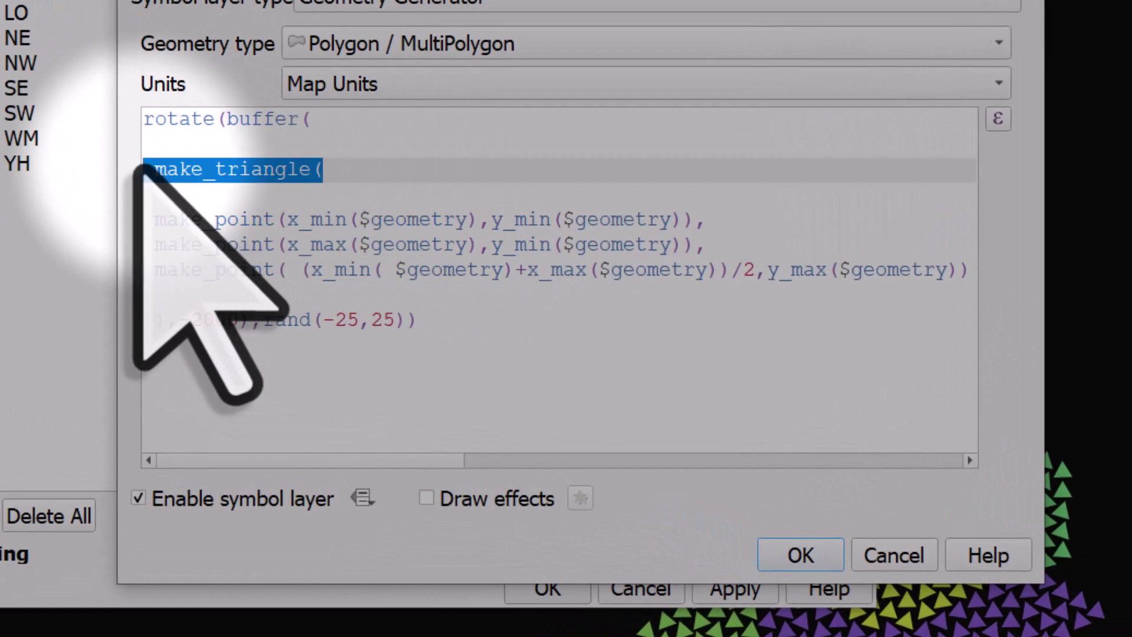
left_click_drag(147, 220, 968, 283)
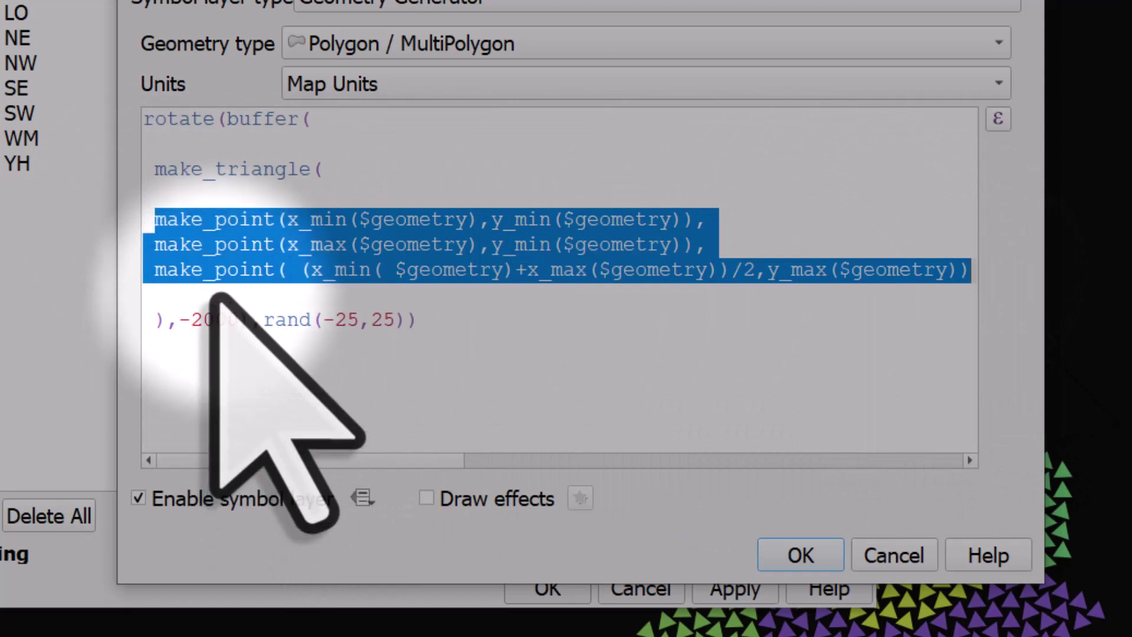
double_click(292, 120)
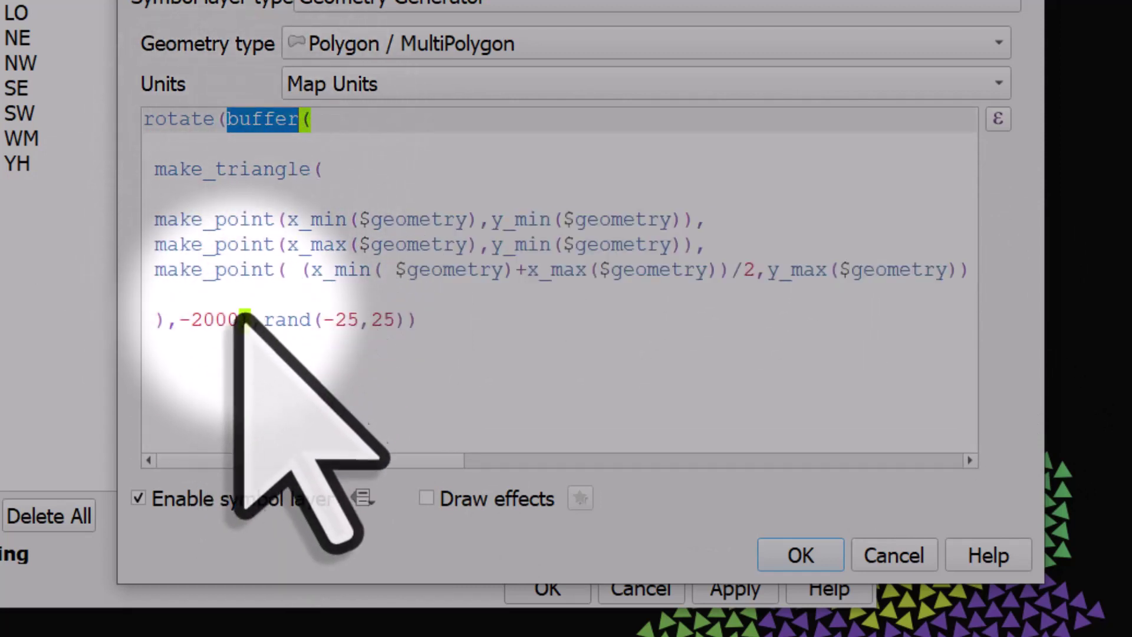
left_click_drag(239, 320, 179, 322)
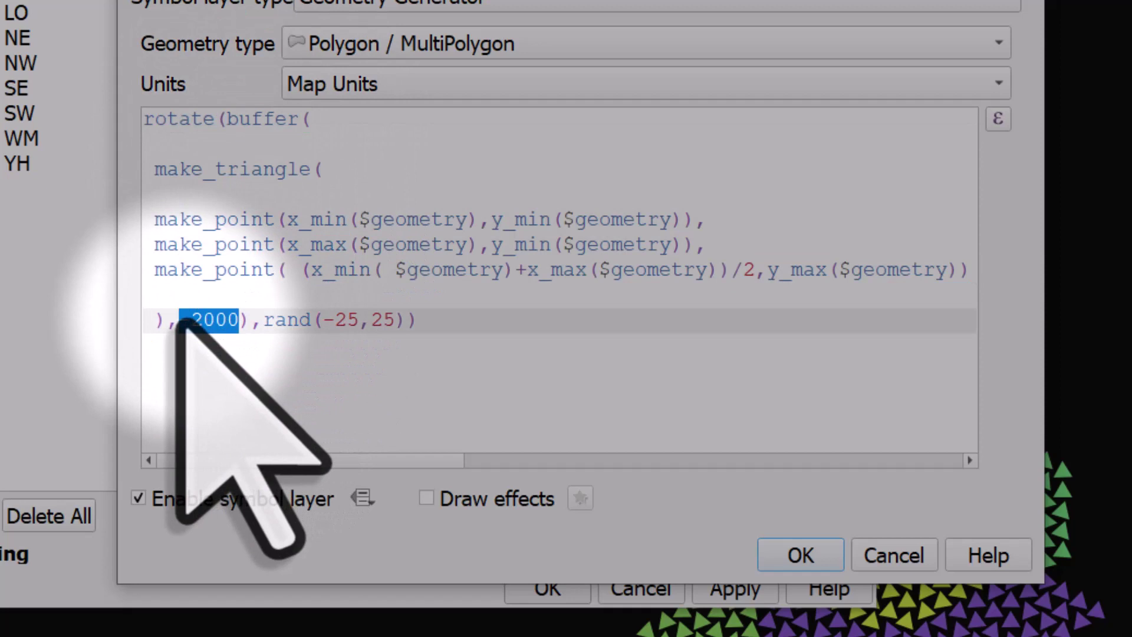
left_click(262, 320)
left_click_drag(261, 320, 403, 326)
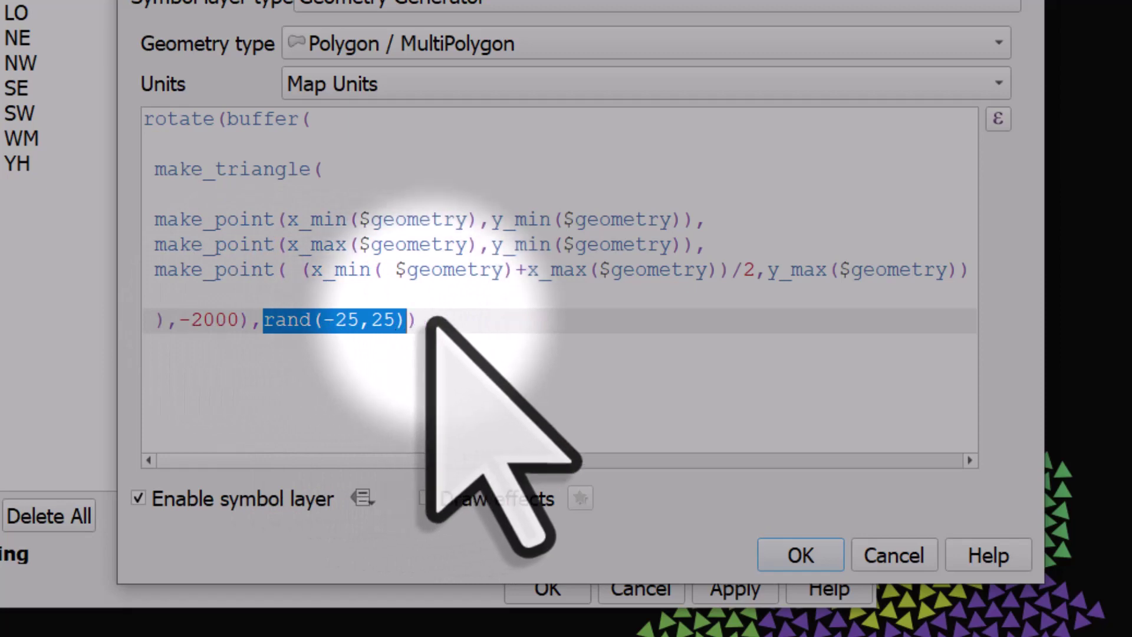
left_click(449, 323)
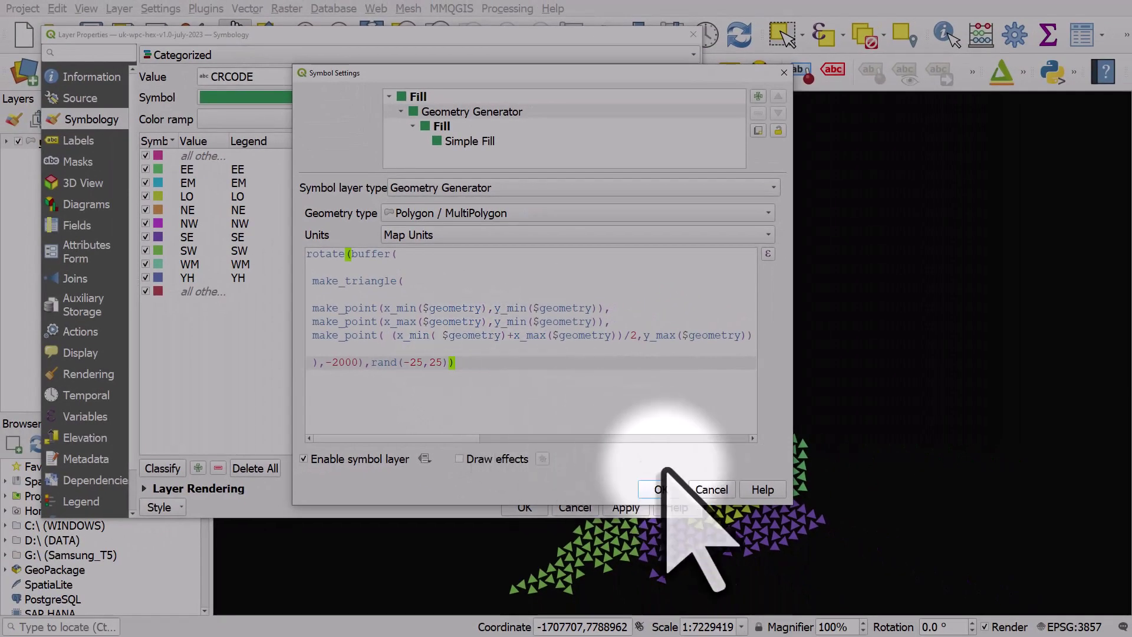
left_click(661, 490)
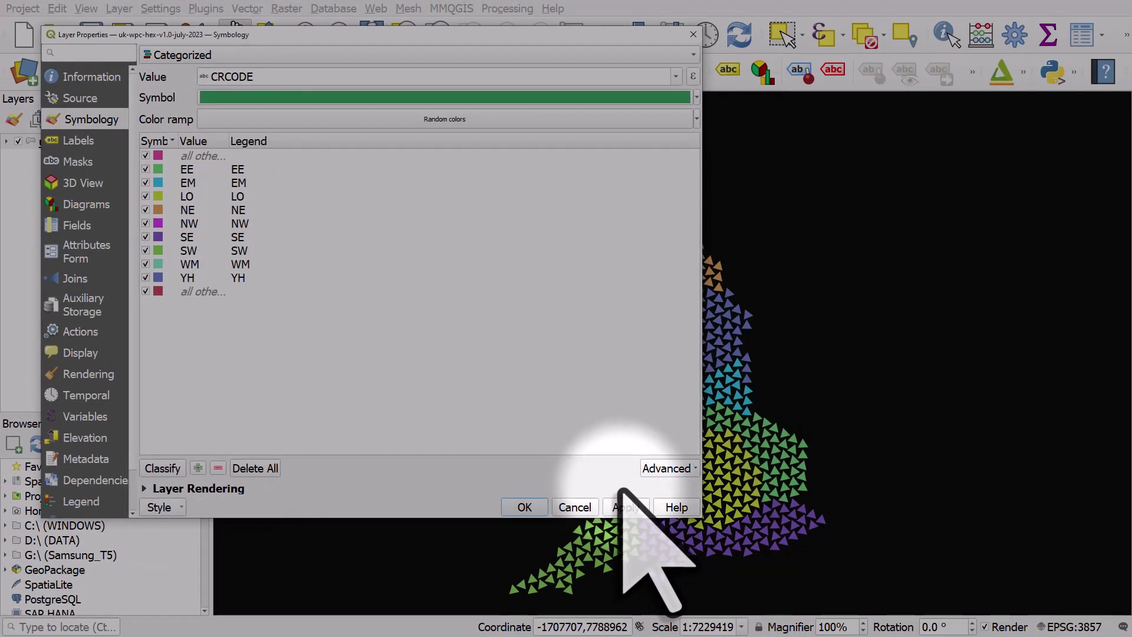
Restore the hex layer's default style from the datasource database and pan the map right.
left_click(163, 507)
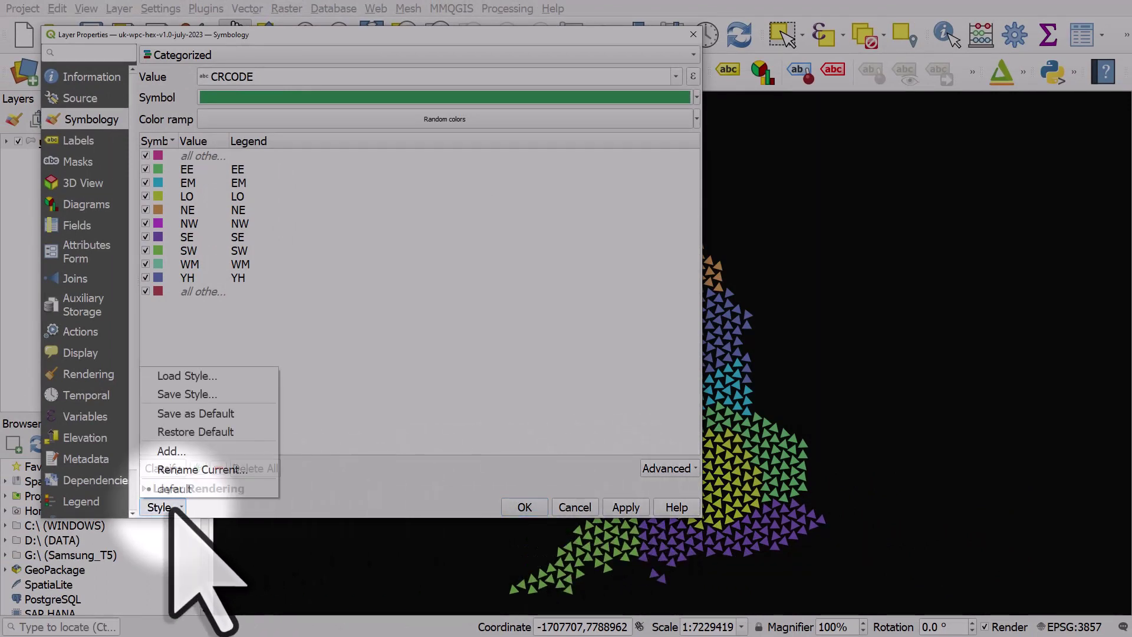
left_click(199, 433)
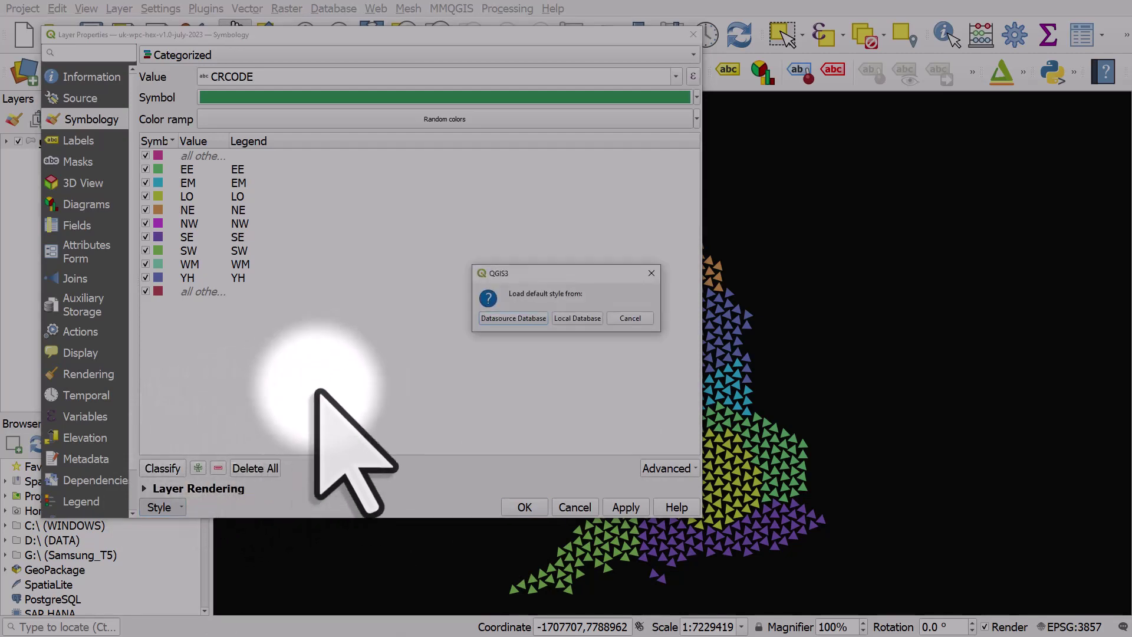
left_click(500, 318)
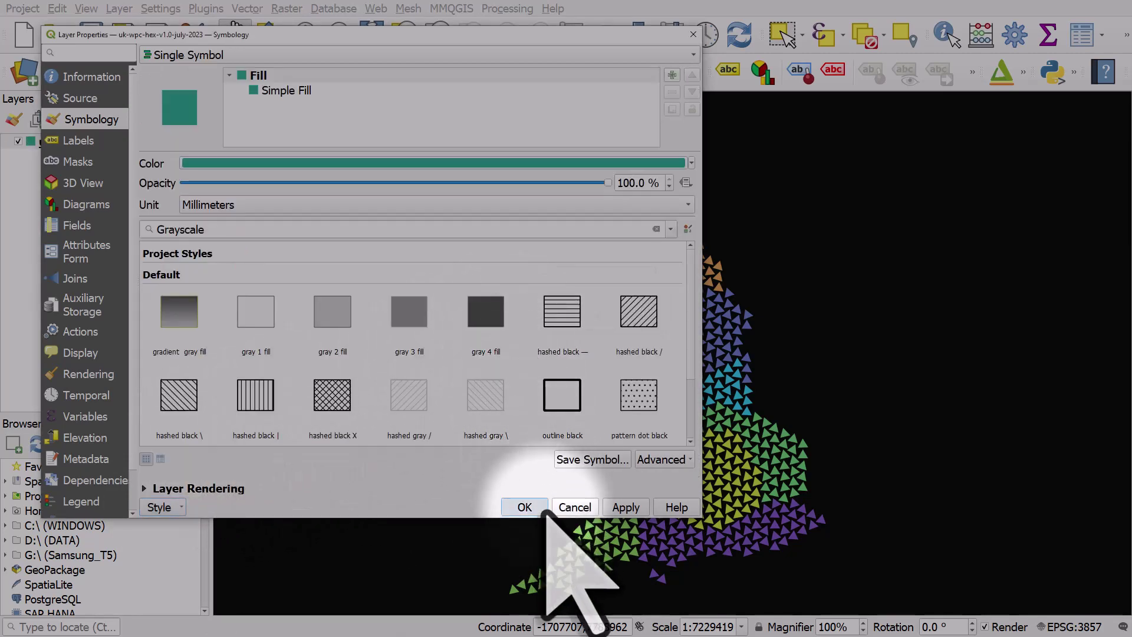
left_click(525, 507)
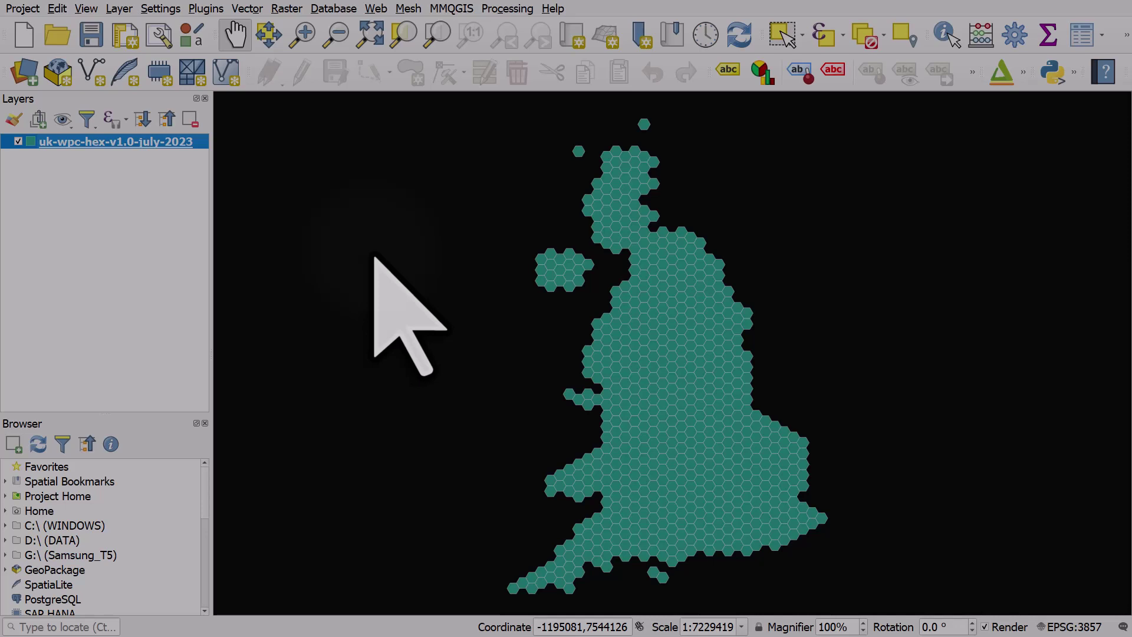
left_click(155, 143)
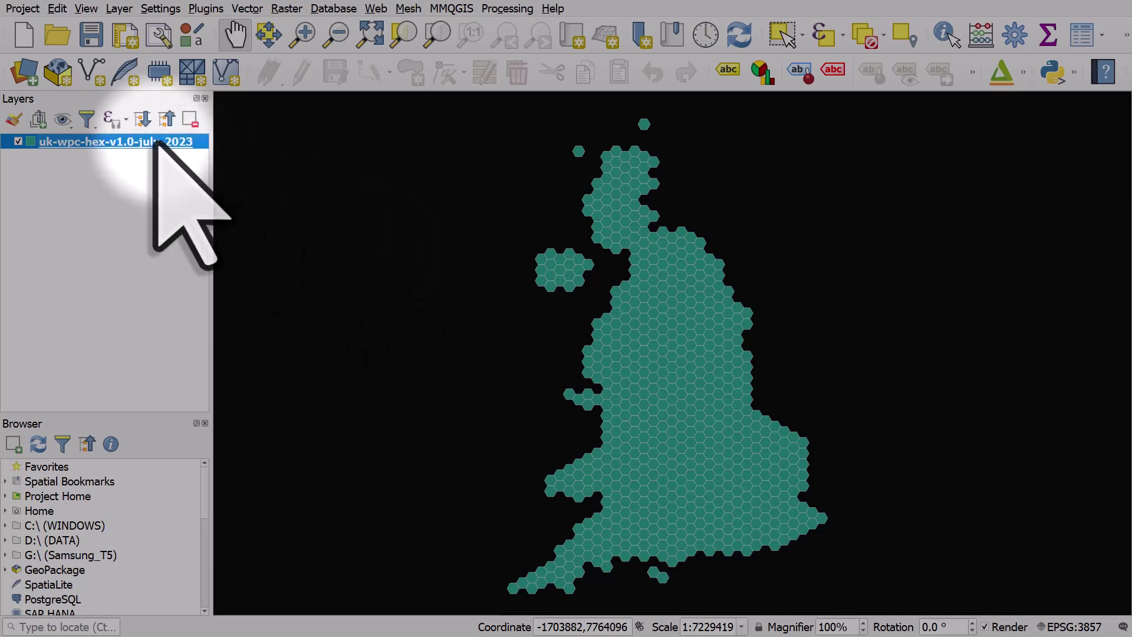
mouse_move(155, 144)
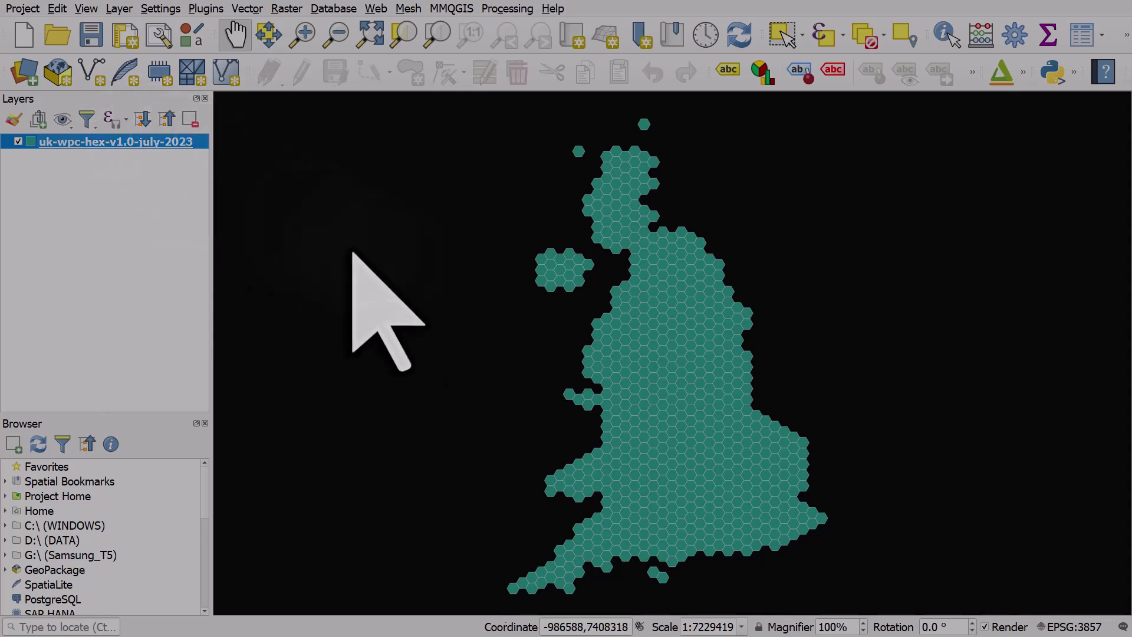
left_click_drag(458, 308, 692, 308)
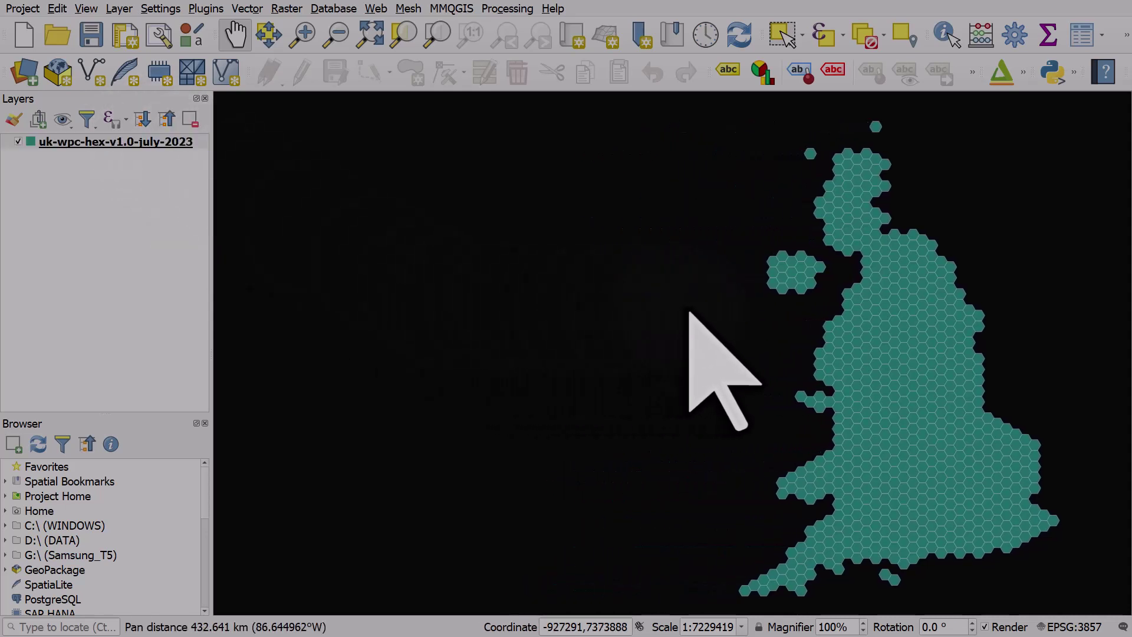
Change the hex layer's simple fill symbol layer to a Geometry Generator.
double_click(68, 143)
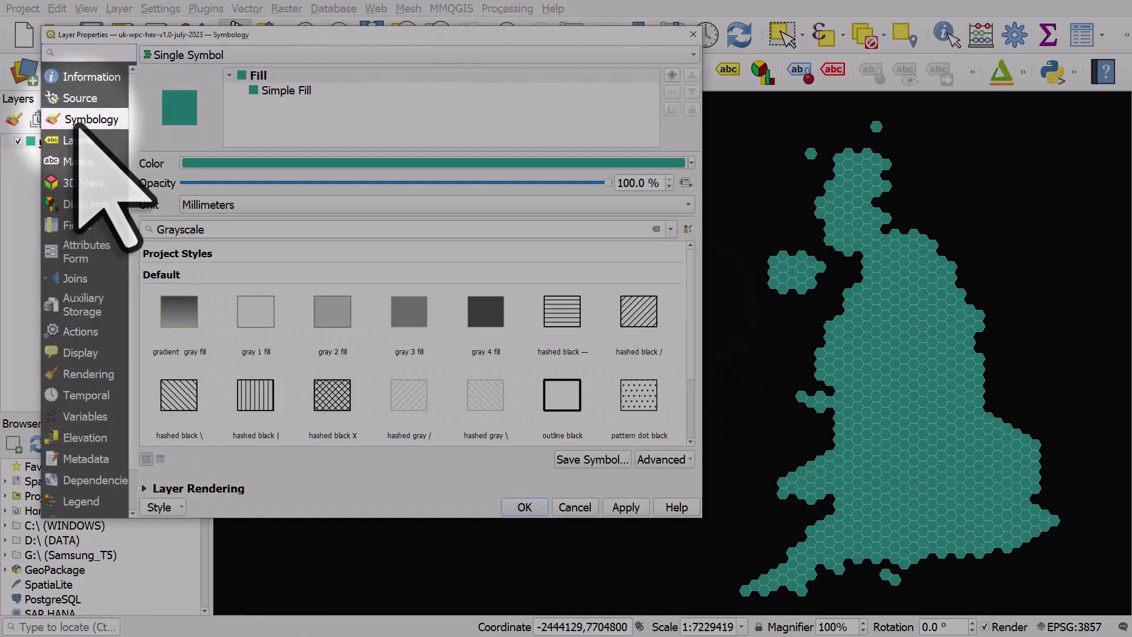
left_click(274, 92)
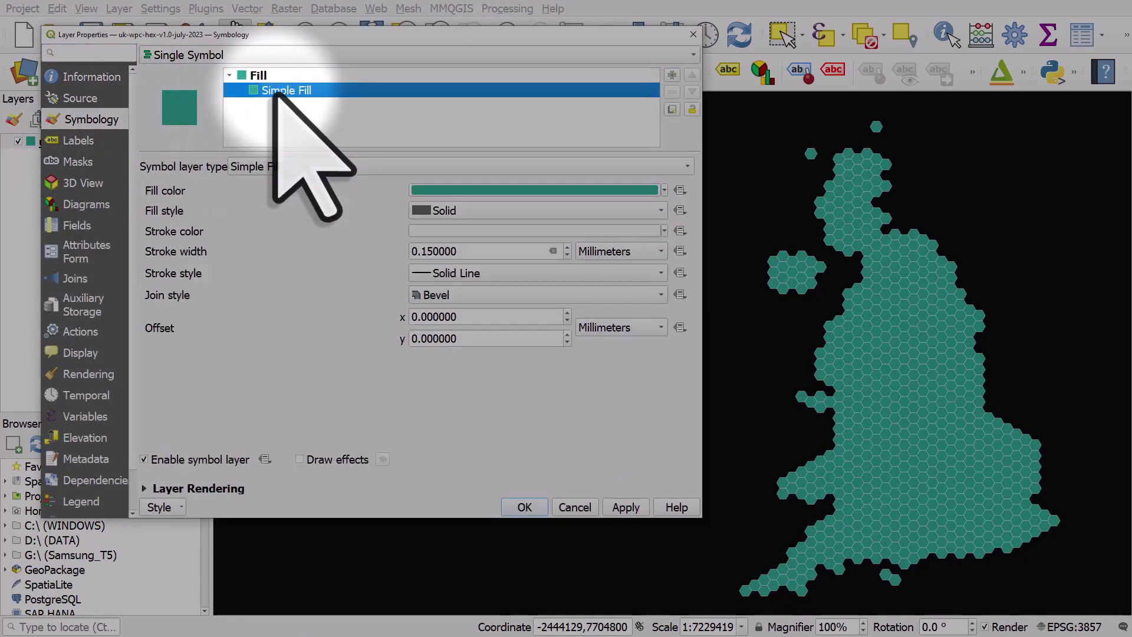
left_click(258, 168)
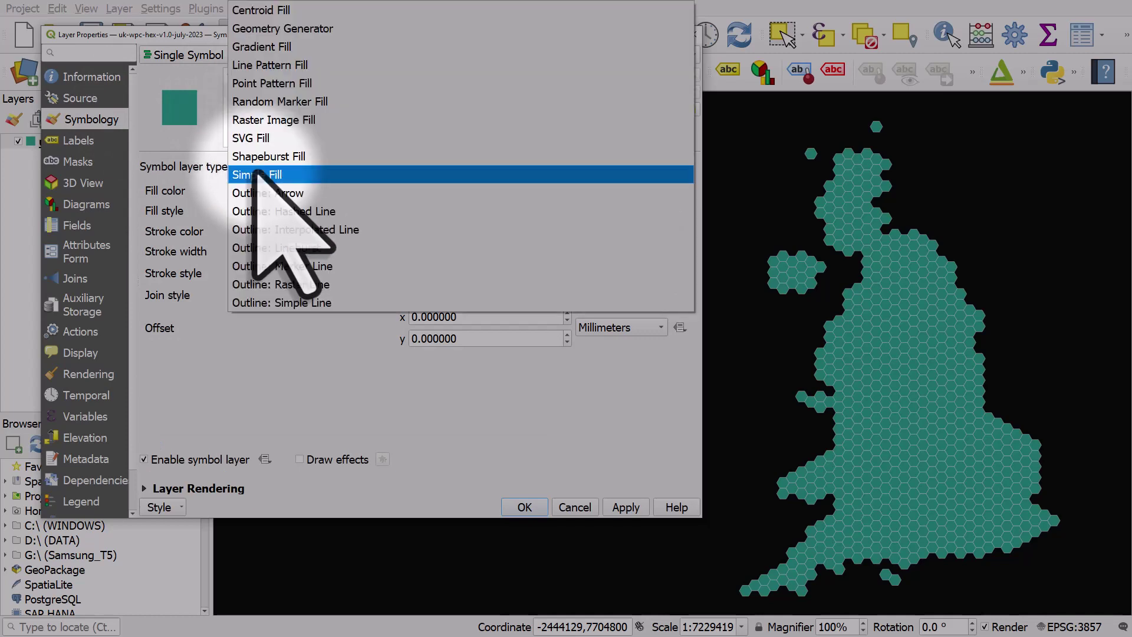
left_click(293, 27)
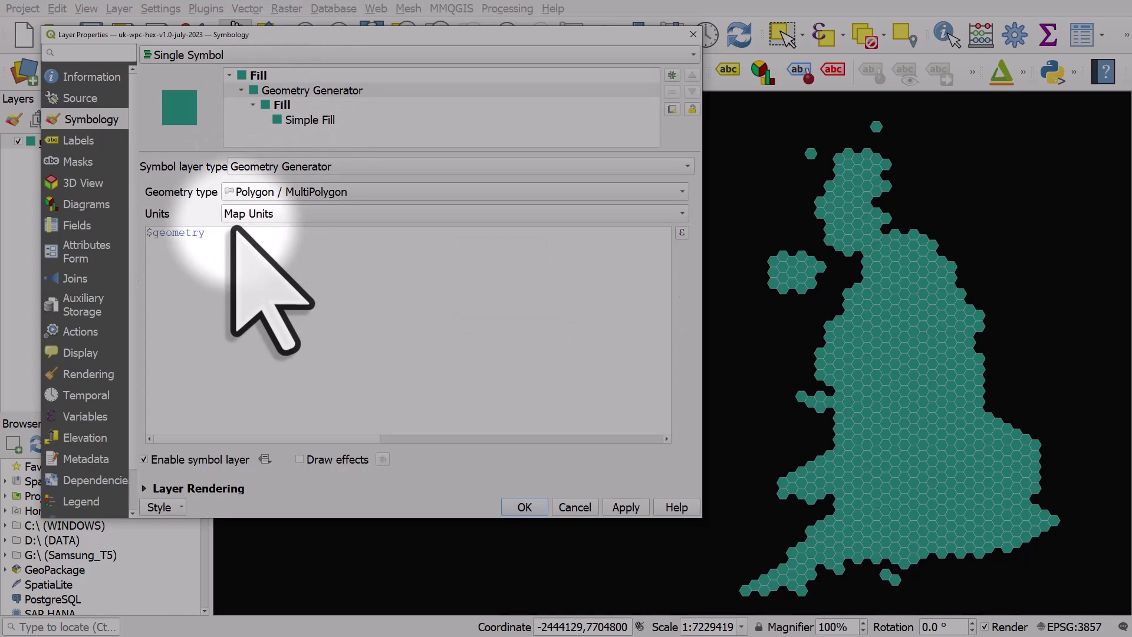
Set the geometry expression to buffer($geometry,-3000) and apply it to the map.
left_click(145, 233)
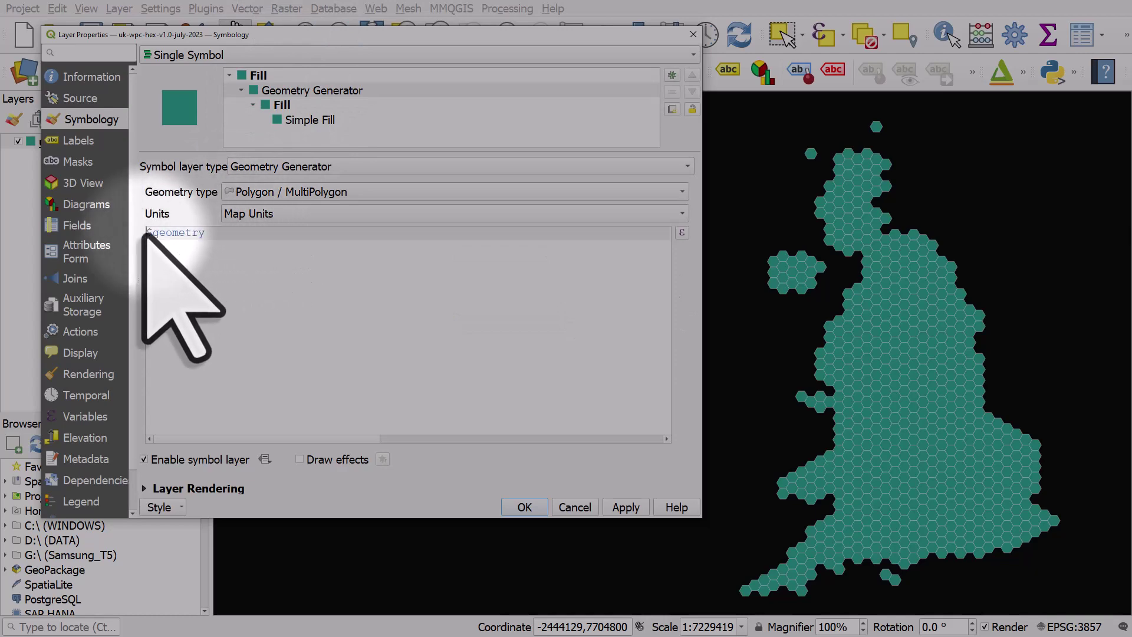
left_click(682, 233)
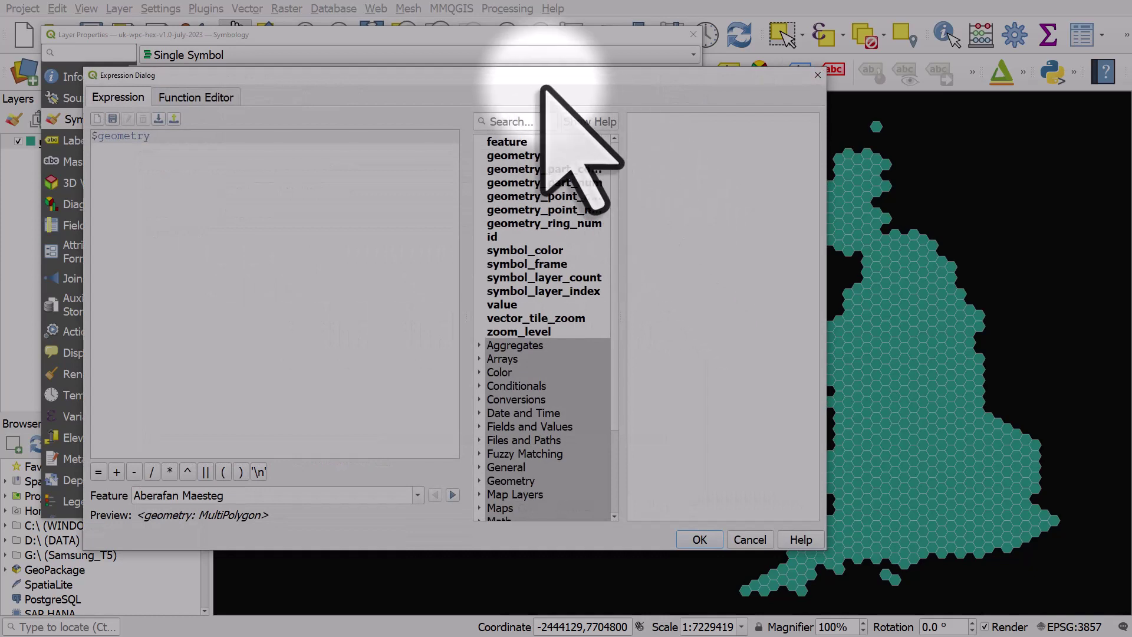
left_click(461, 99)
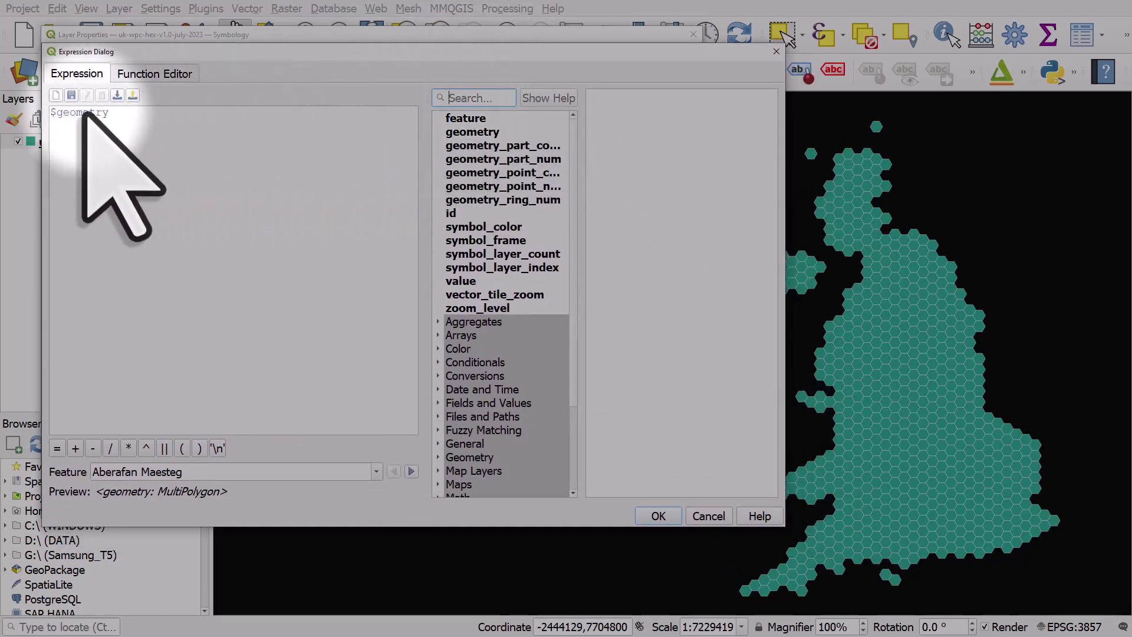
left_click(56, 118)
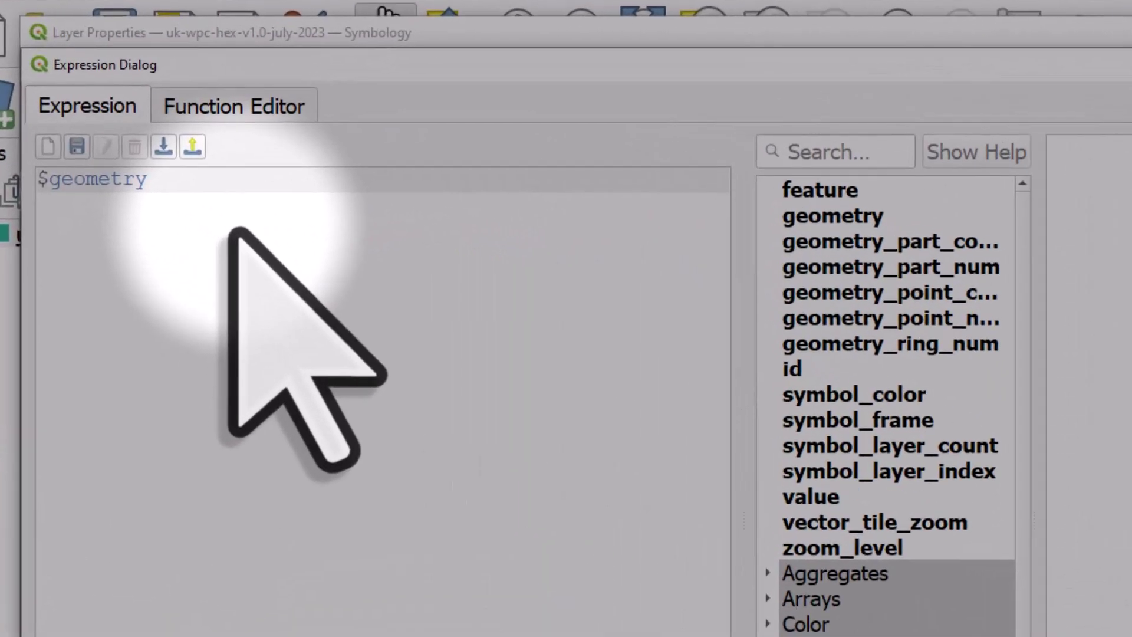
type("buffer")
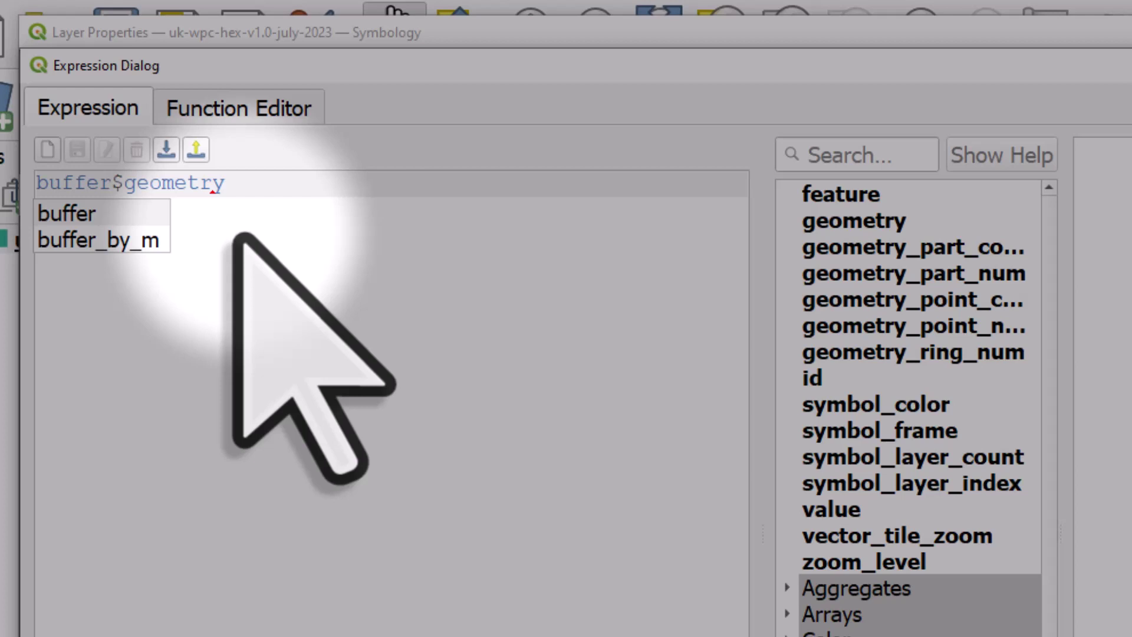
type("(")
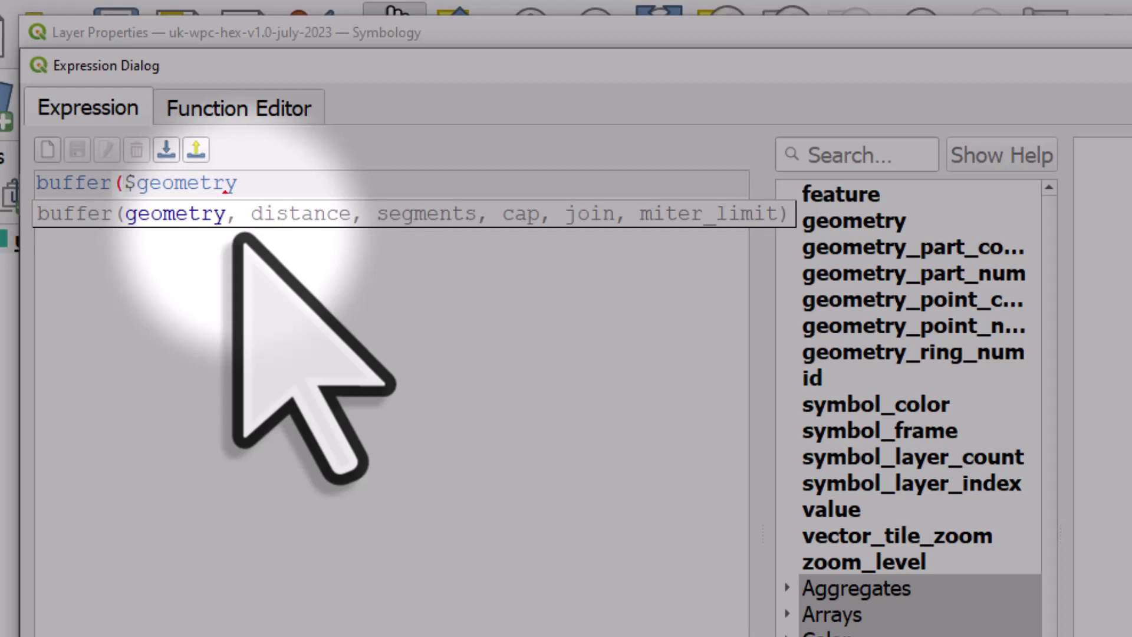
left_click(260, 191)
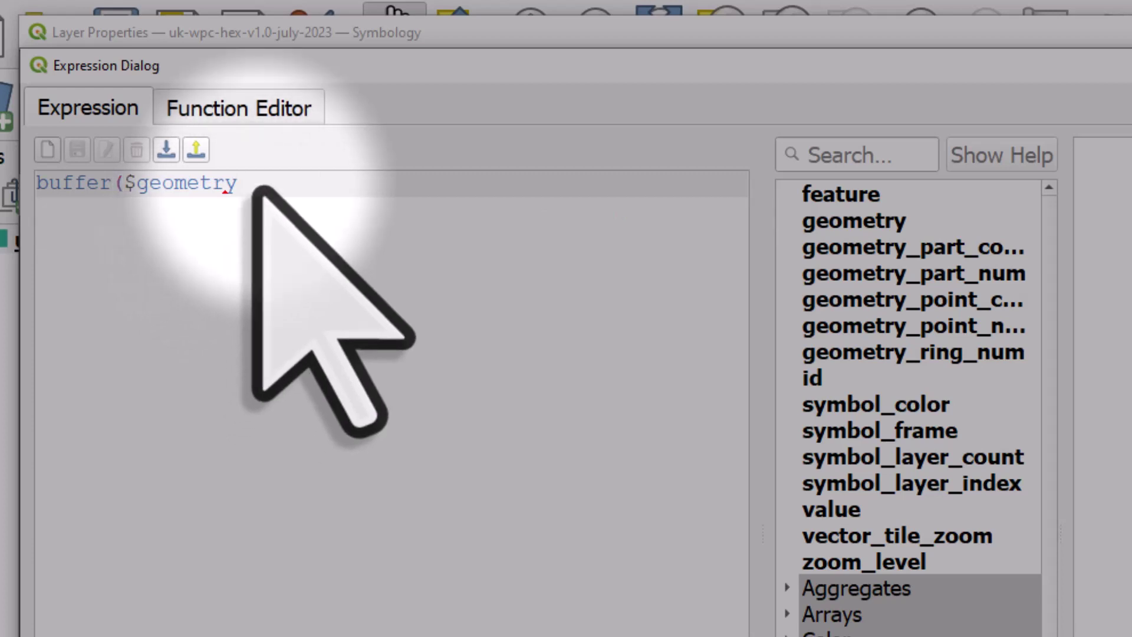
type(",")
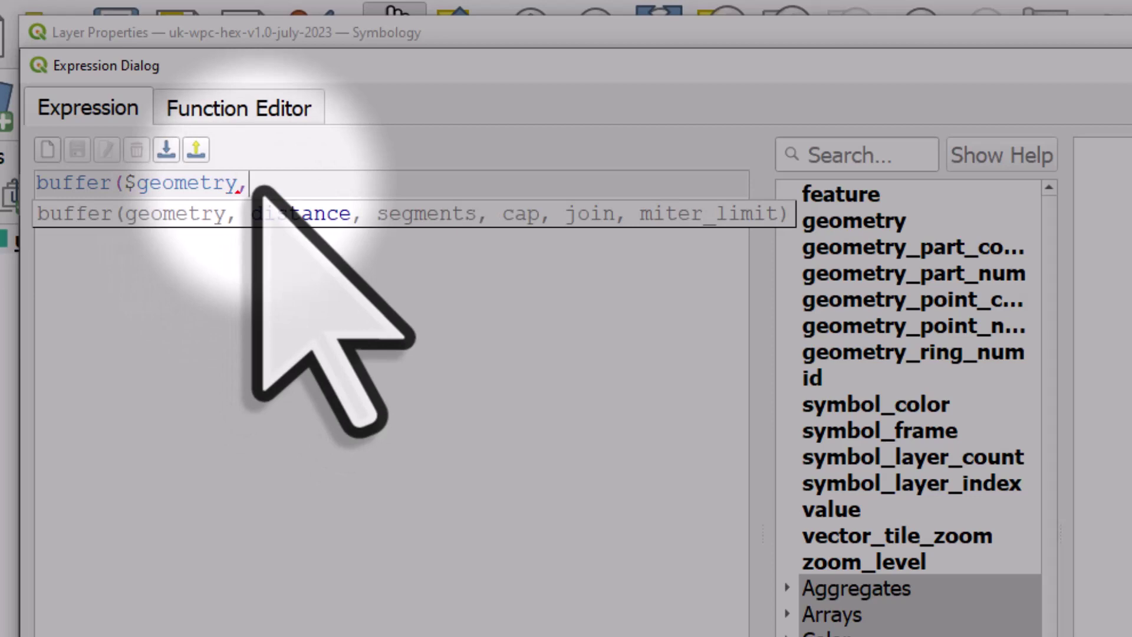
type("-300")
type("0")
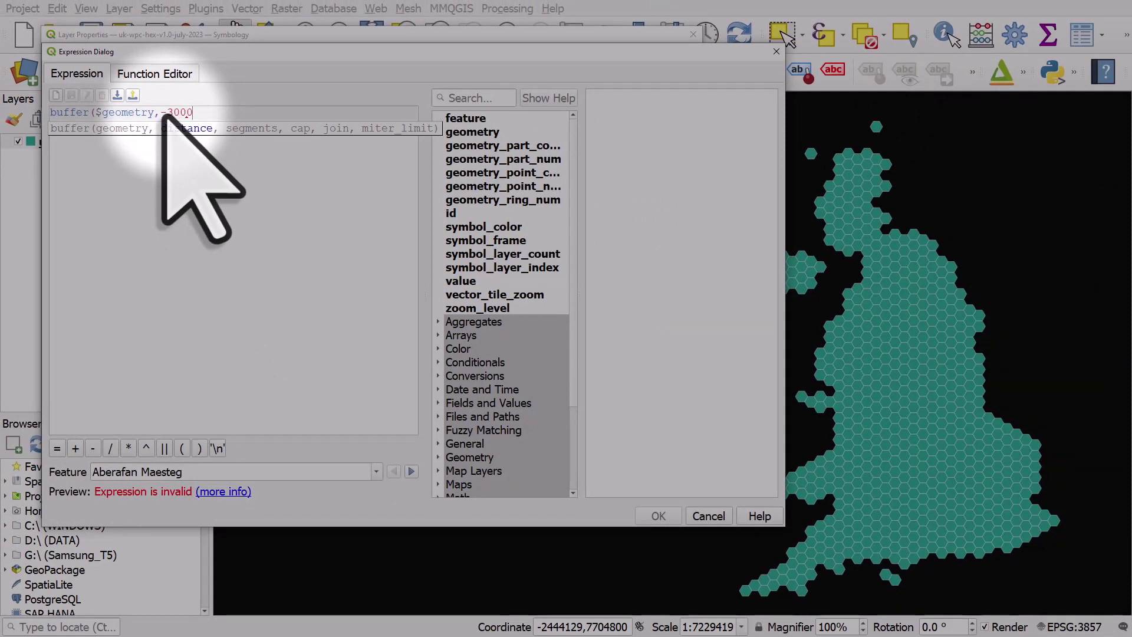
type(")")
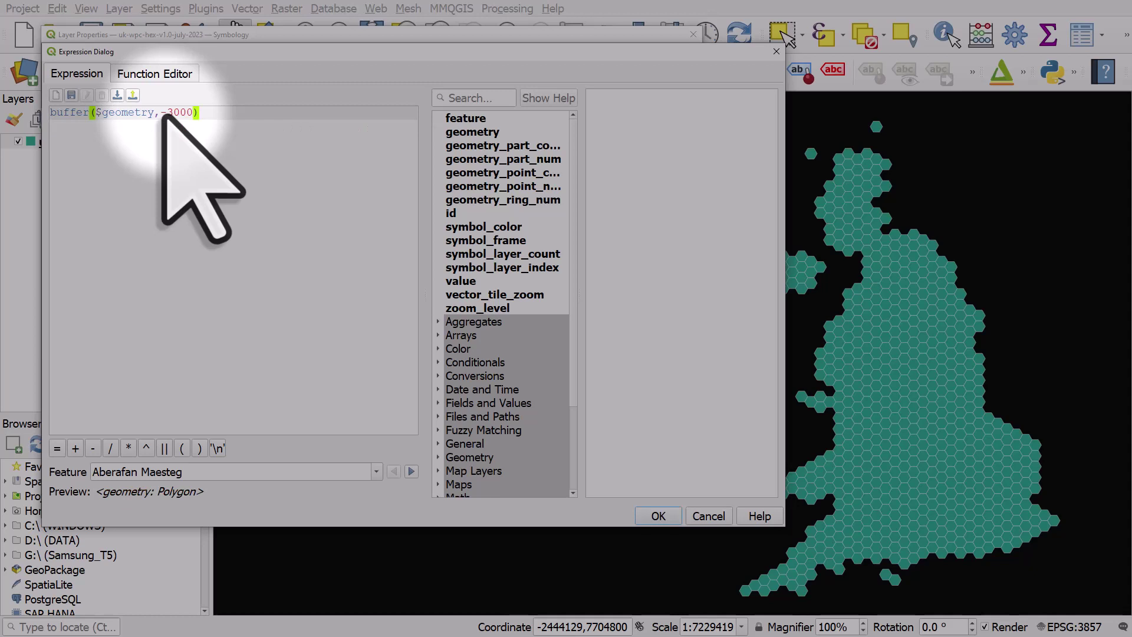
left_click(658, 516)
left_click(613, 501)
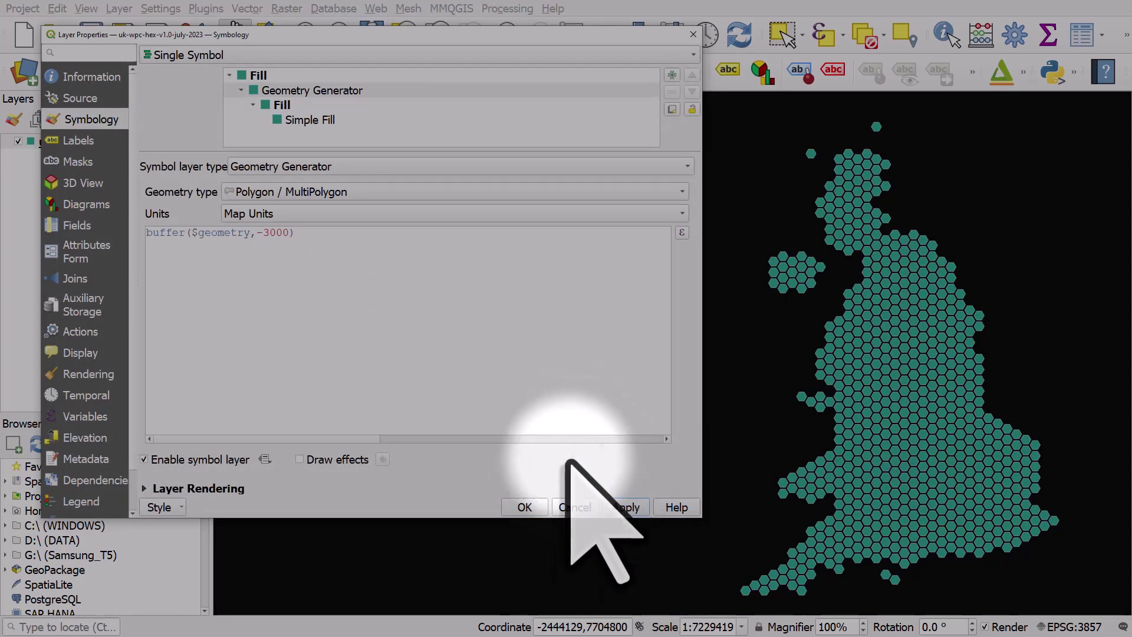
Close layer properties and reset the project's map background colour to its default.
left_click(541, 507)
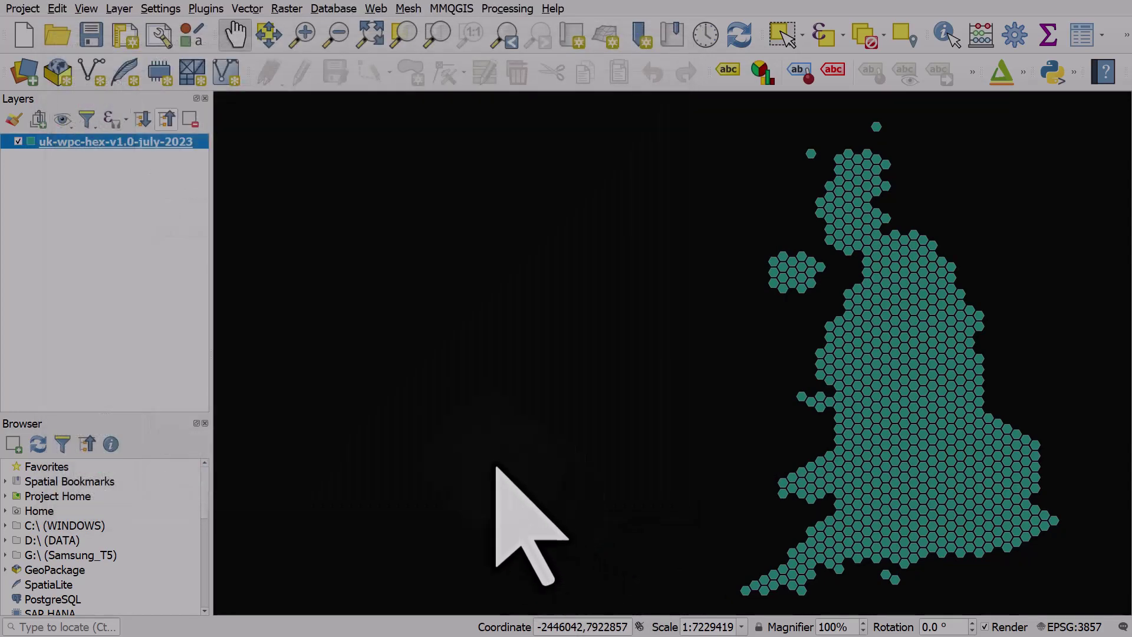
left_click(24, 9)
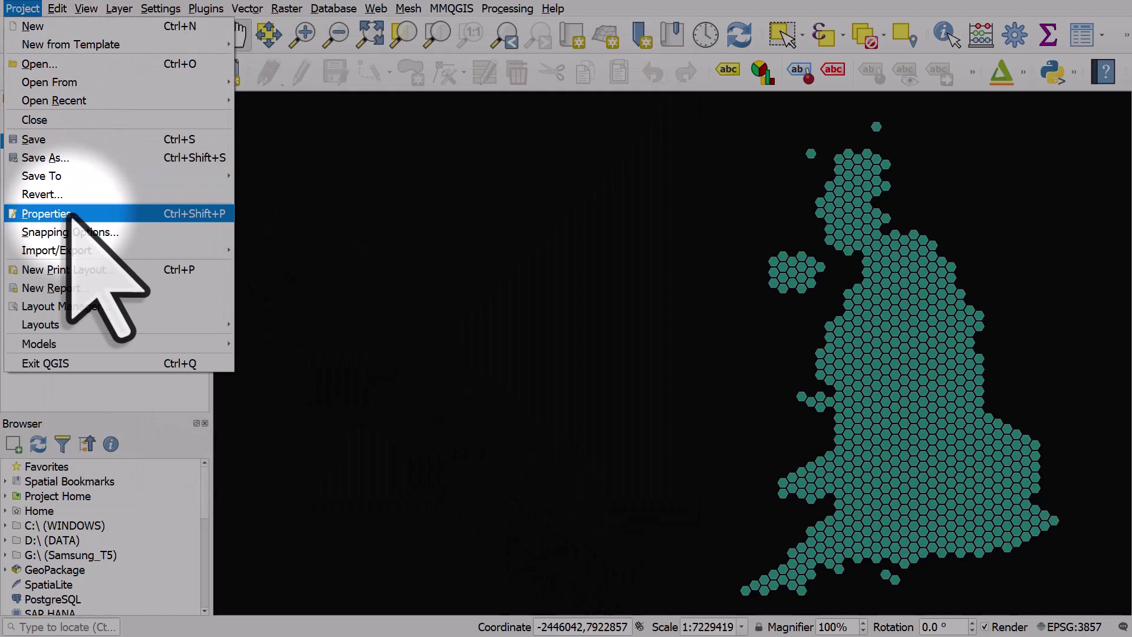
left_click(48, 214)
left_click(629, 148)
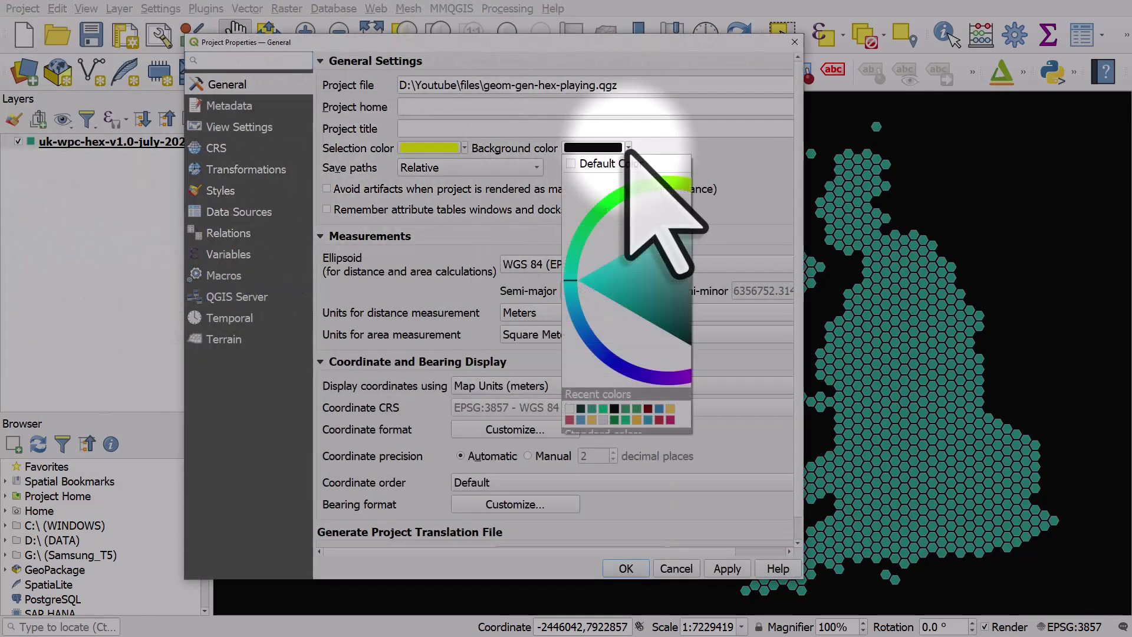
left_click(630, 167)
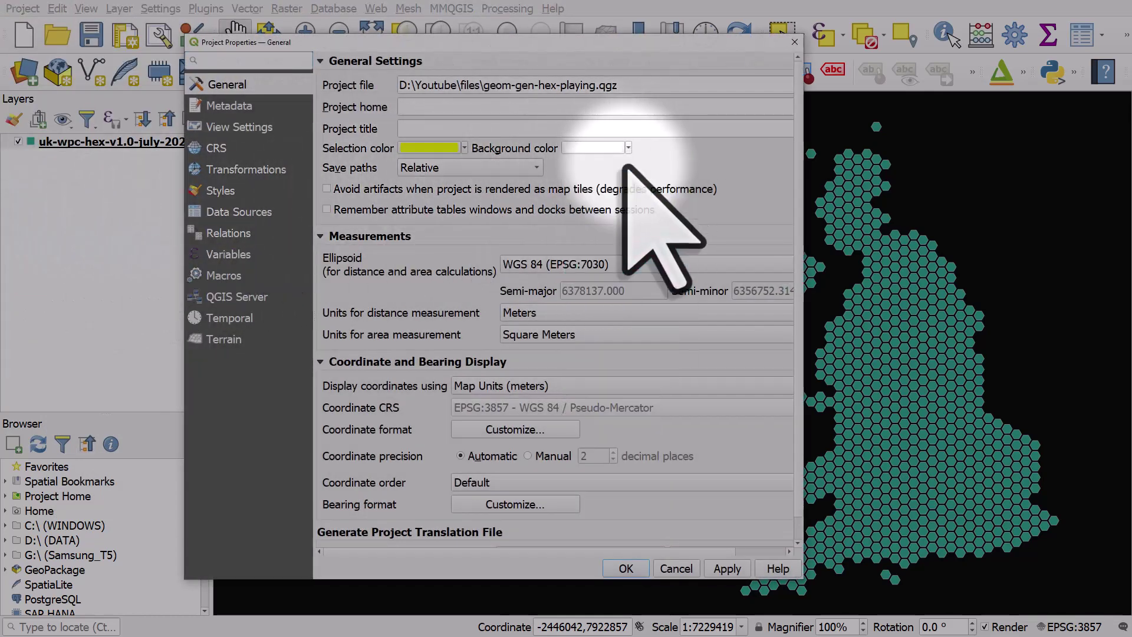
left_click(627, 568)
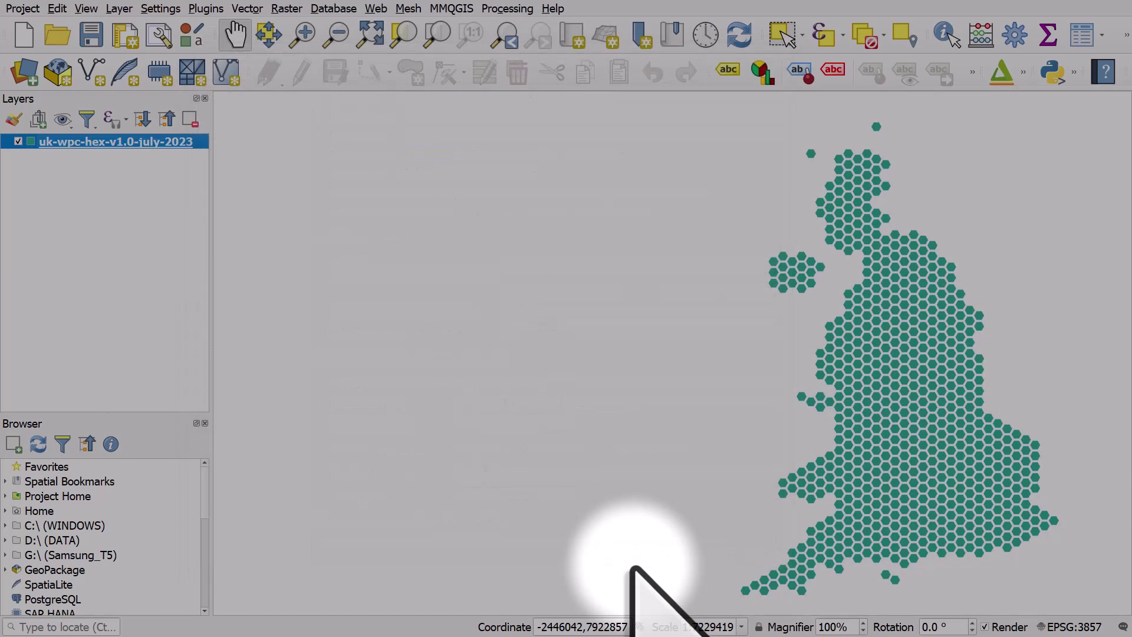
double_click(52, 146)
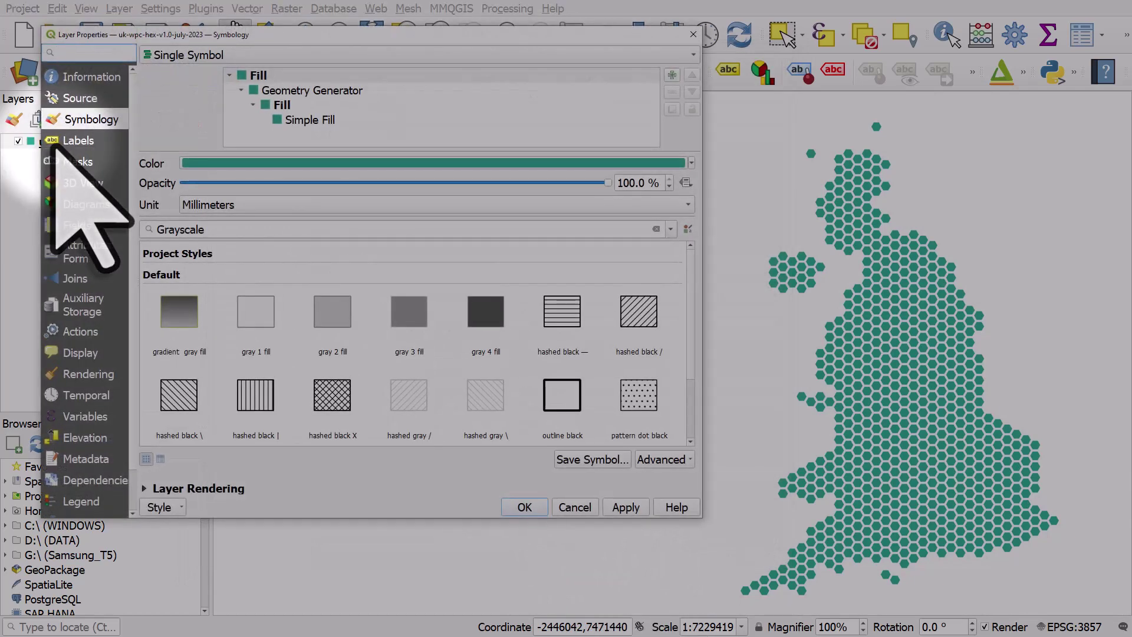
left_click(322, 93)
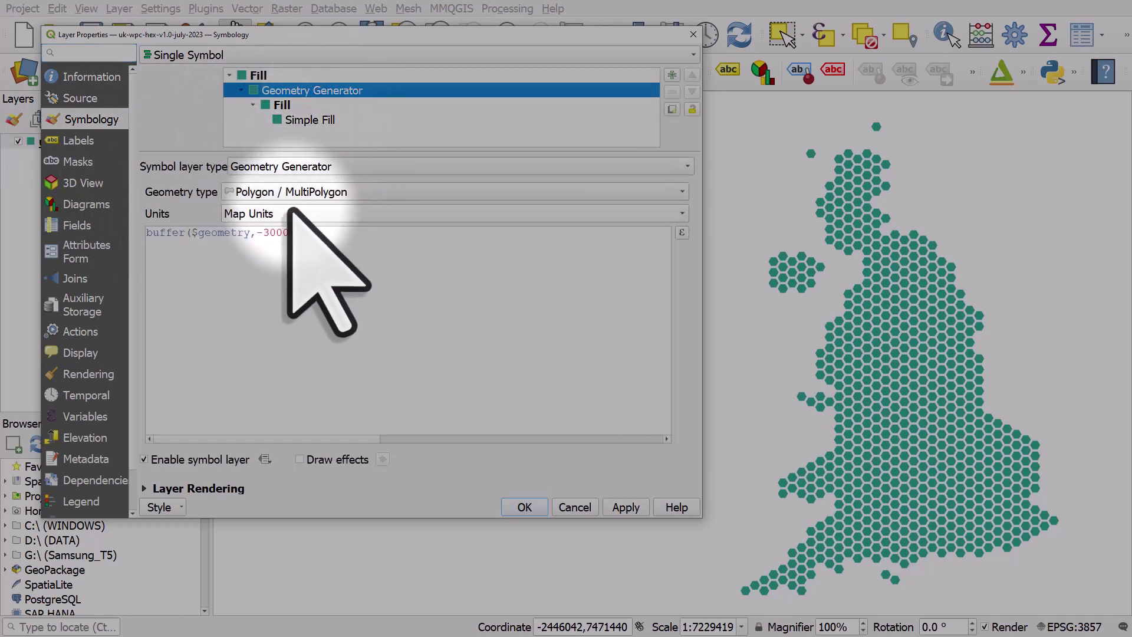
double_click(276, 233)
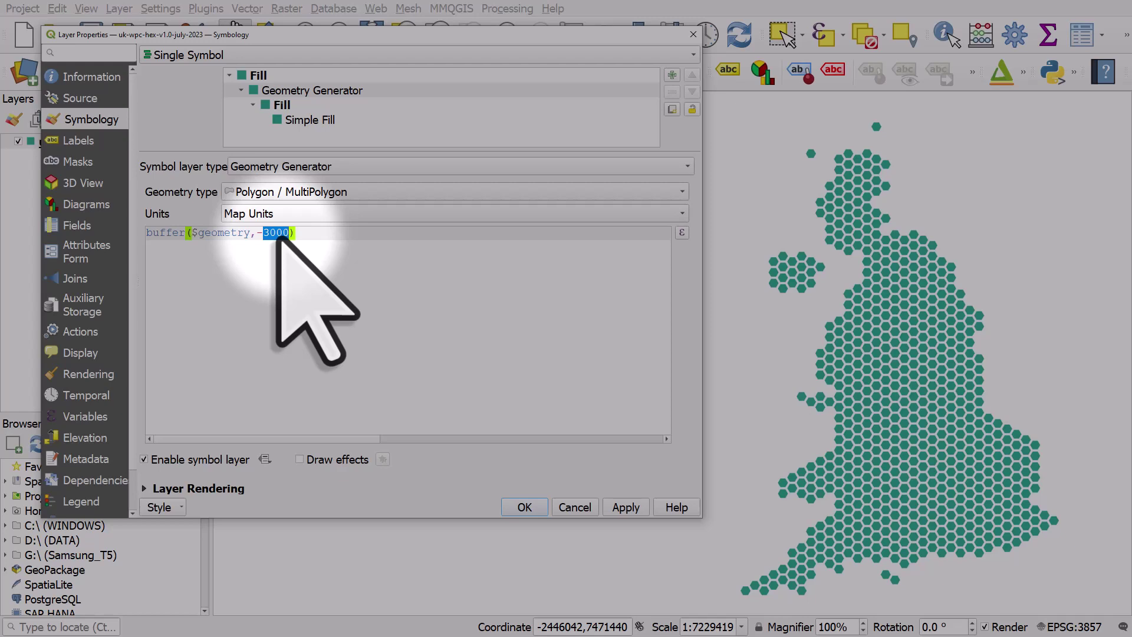
left_click(277, 235)
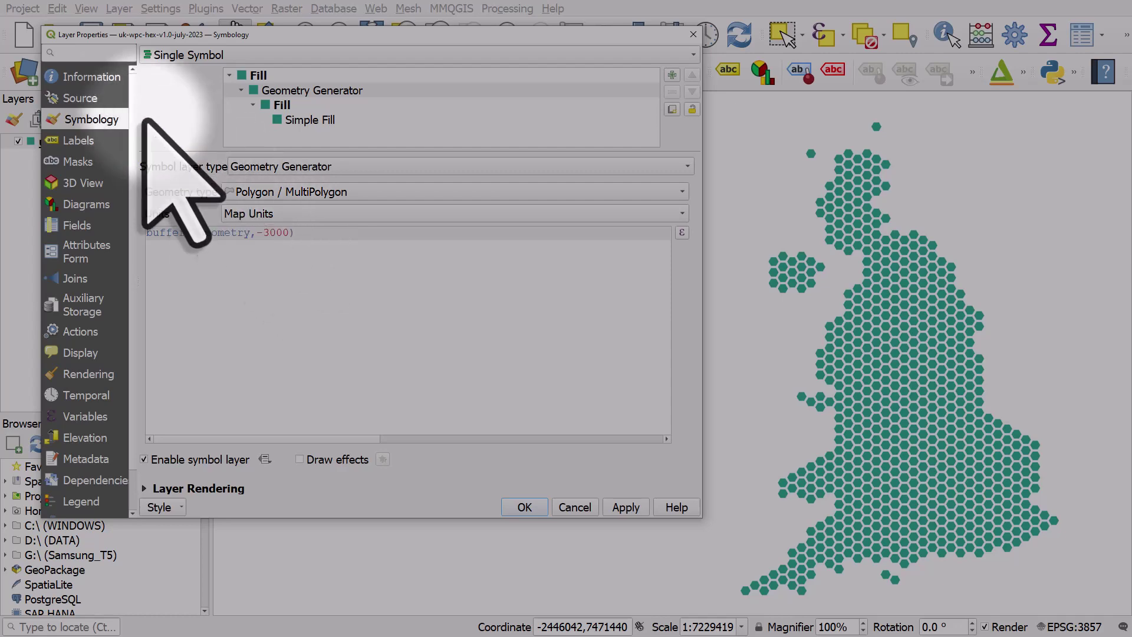
left_click(105, 81)
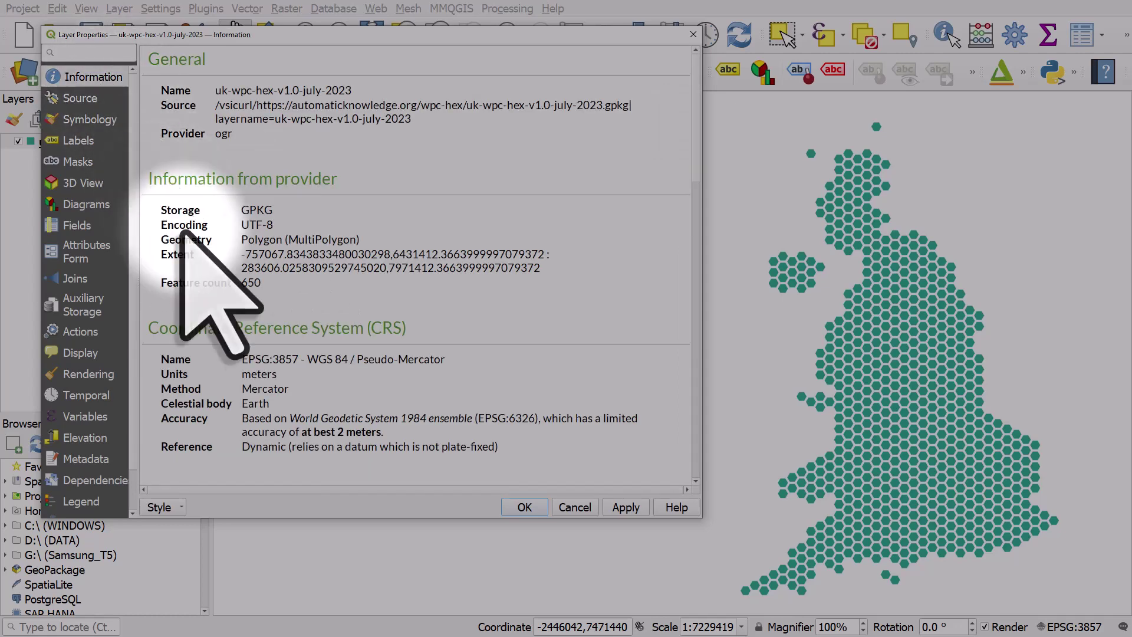
scroll(247, 319, "down", 2)
double_click(248, 306)
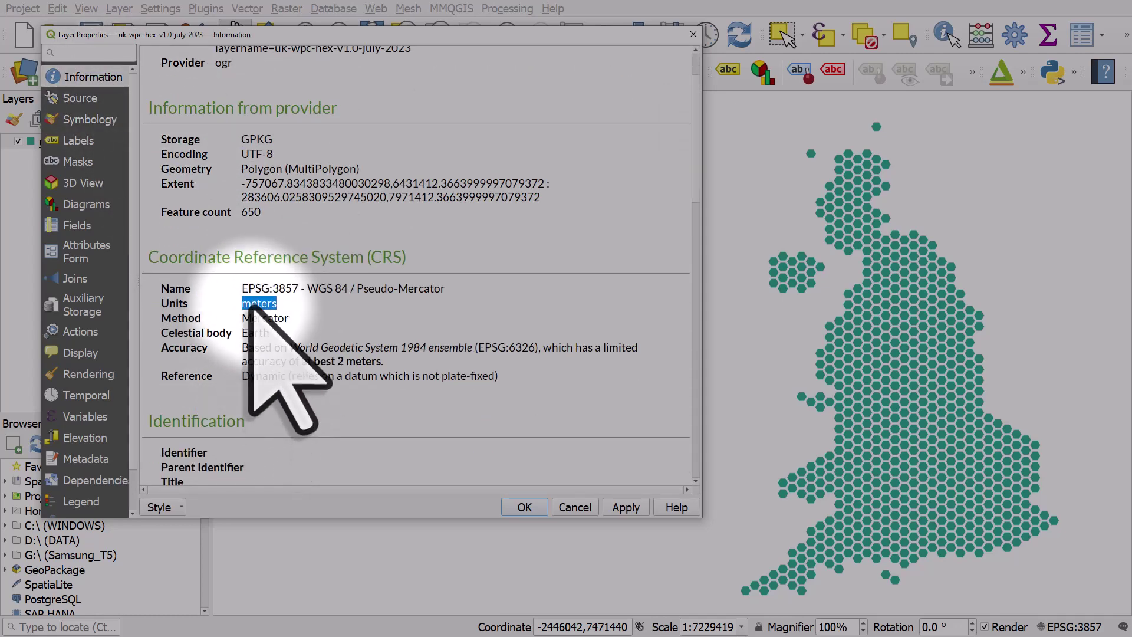
left_click(101, 120)
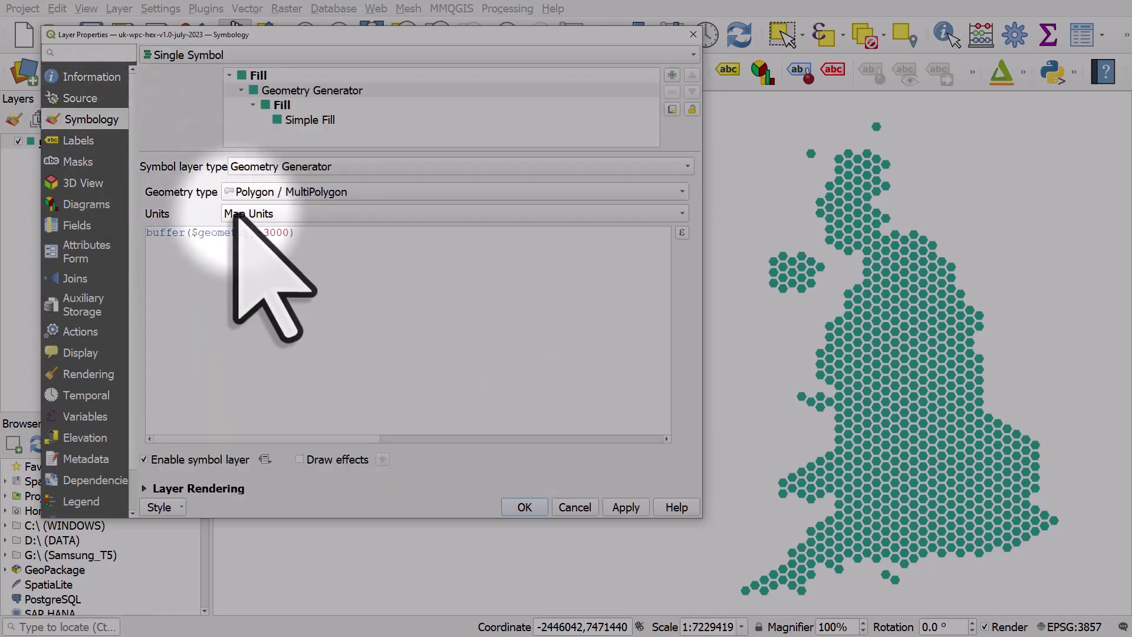
double_click(274, 232)
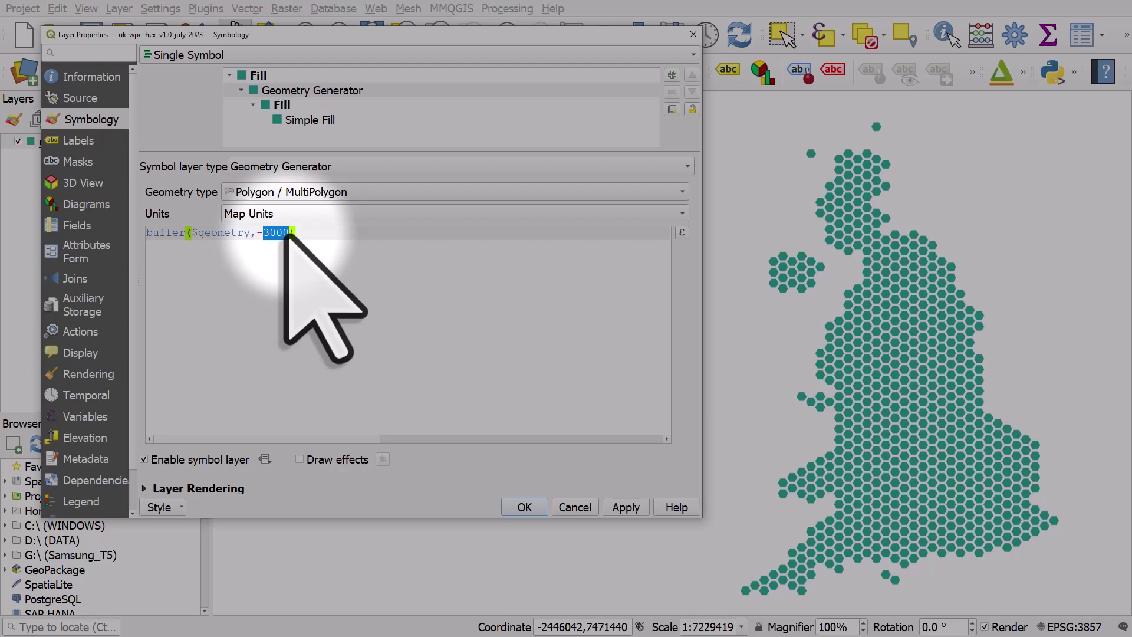
left_click(92, 77)
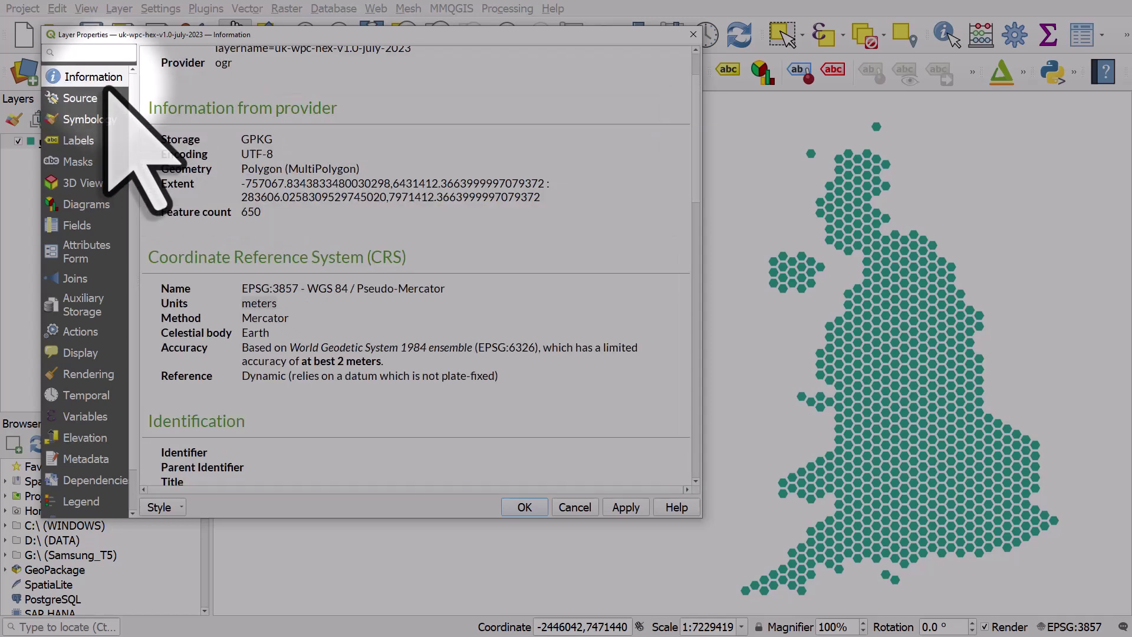
double_click(260, 303)
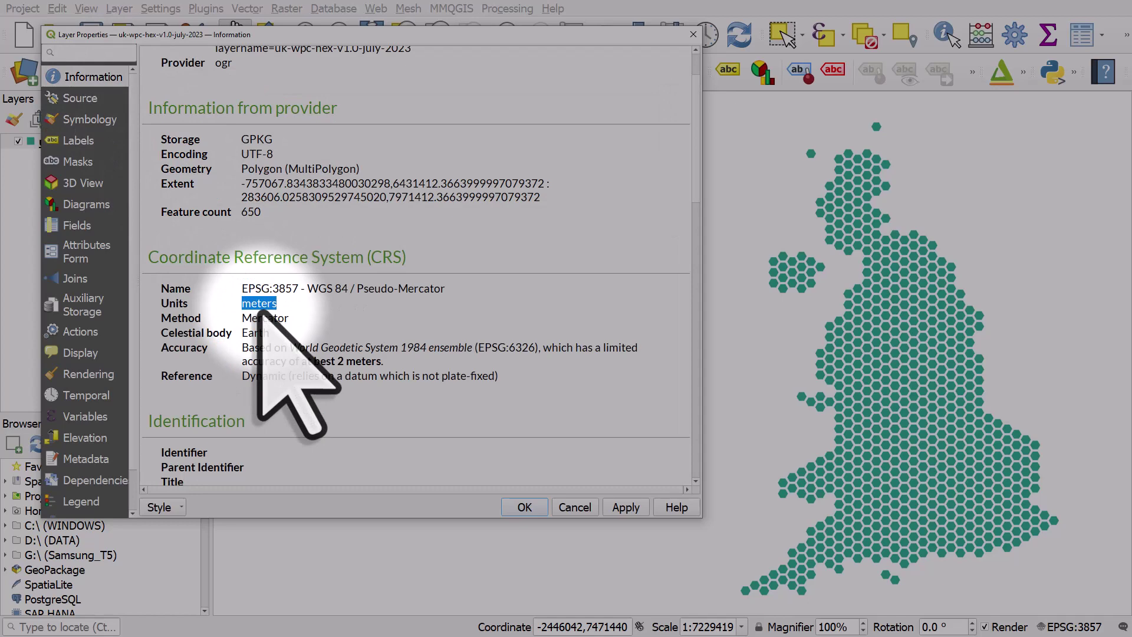
Change the buffer distance to -5000, apply it, then start replacing it with rand(.
left_click(89, 119)
double_click(286, 233)
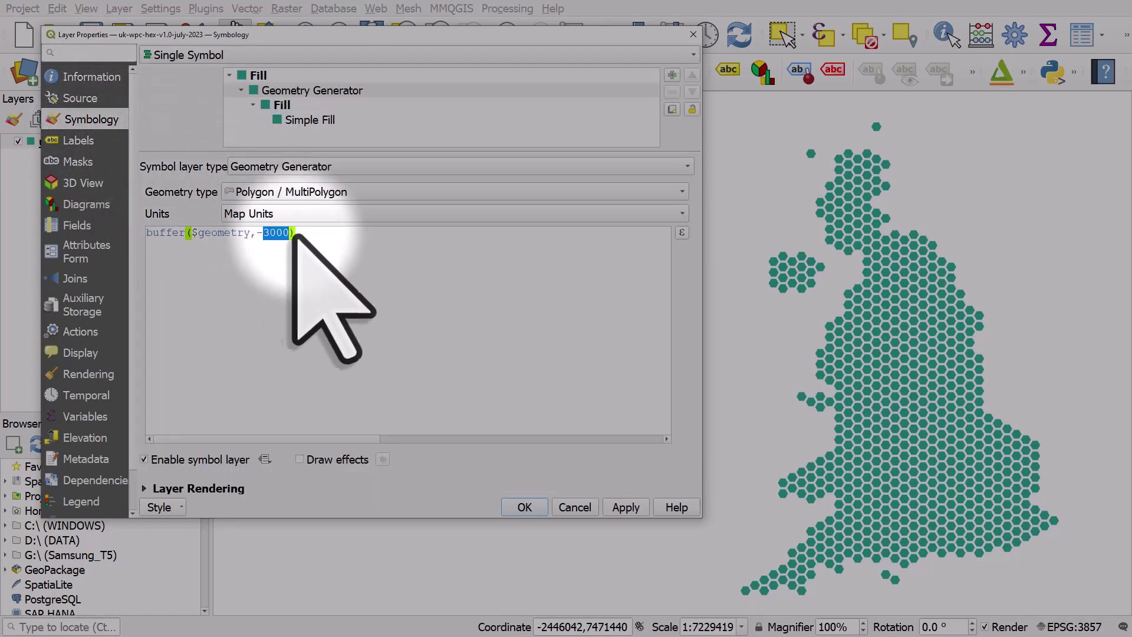
left_click(301, 240)
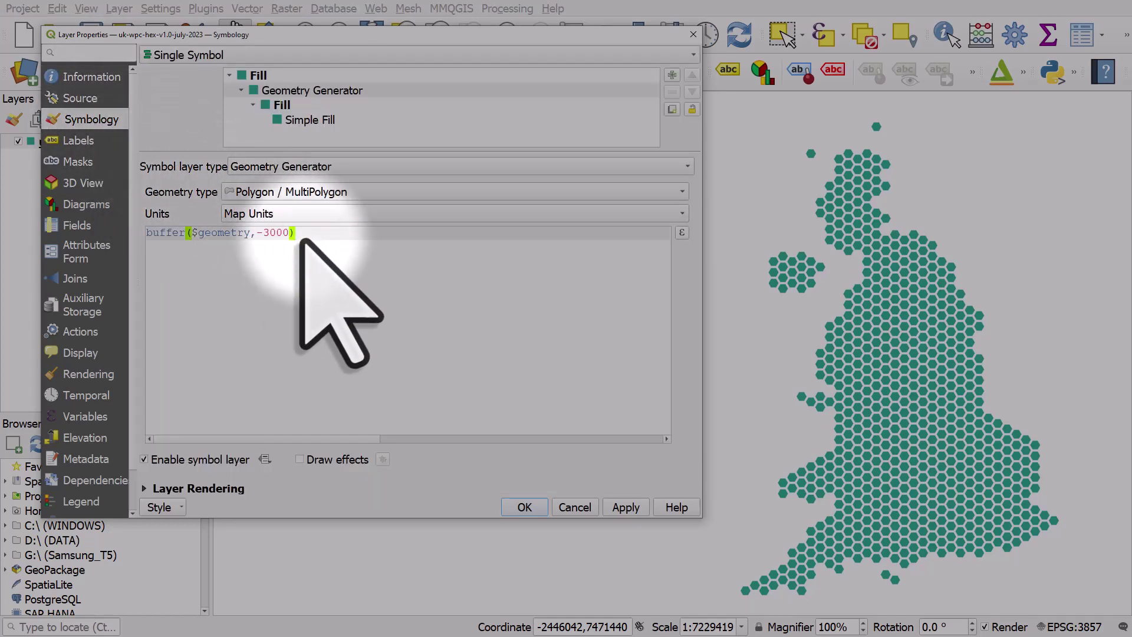
left_click_drag(269, 232, 263, 232)
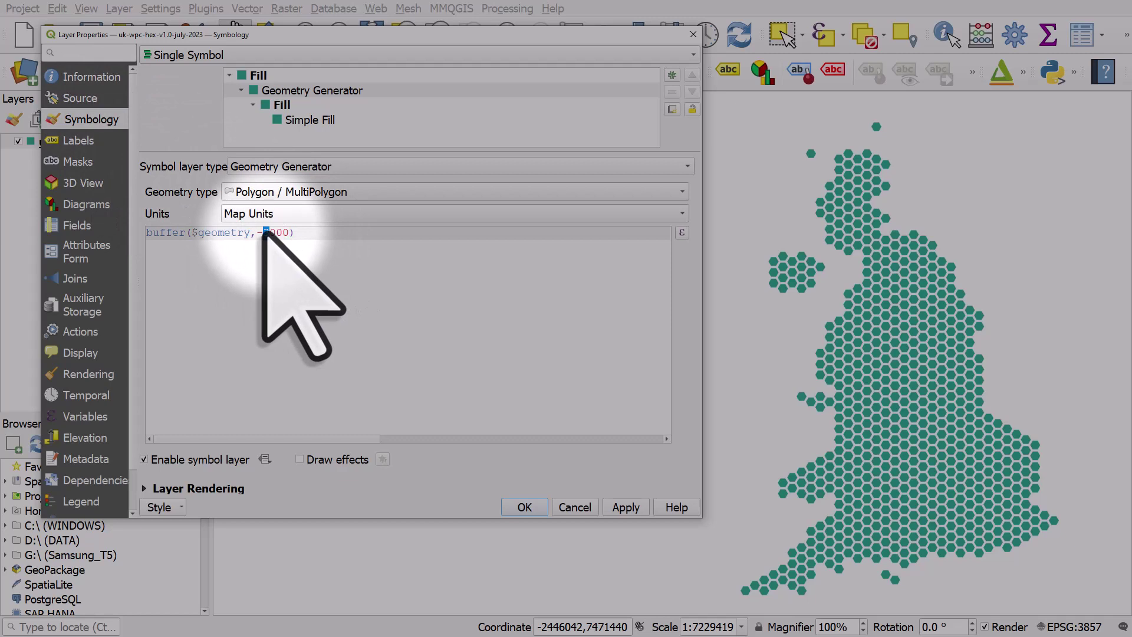
type("5")
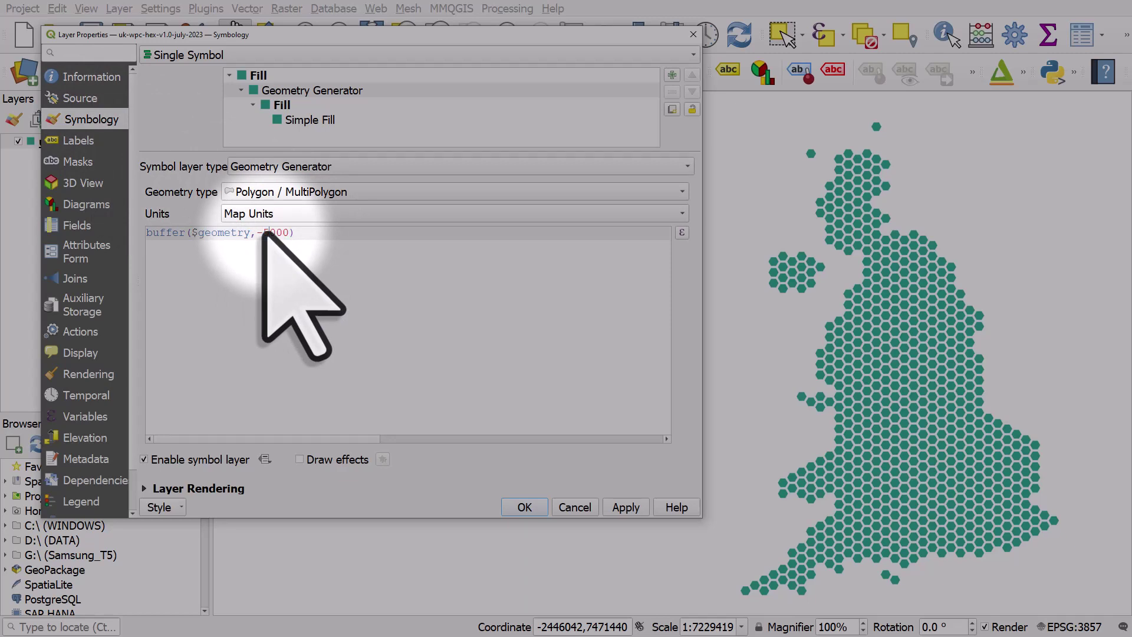
left_click(626, 507)
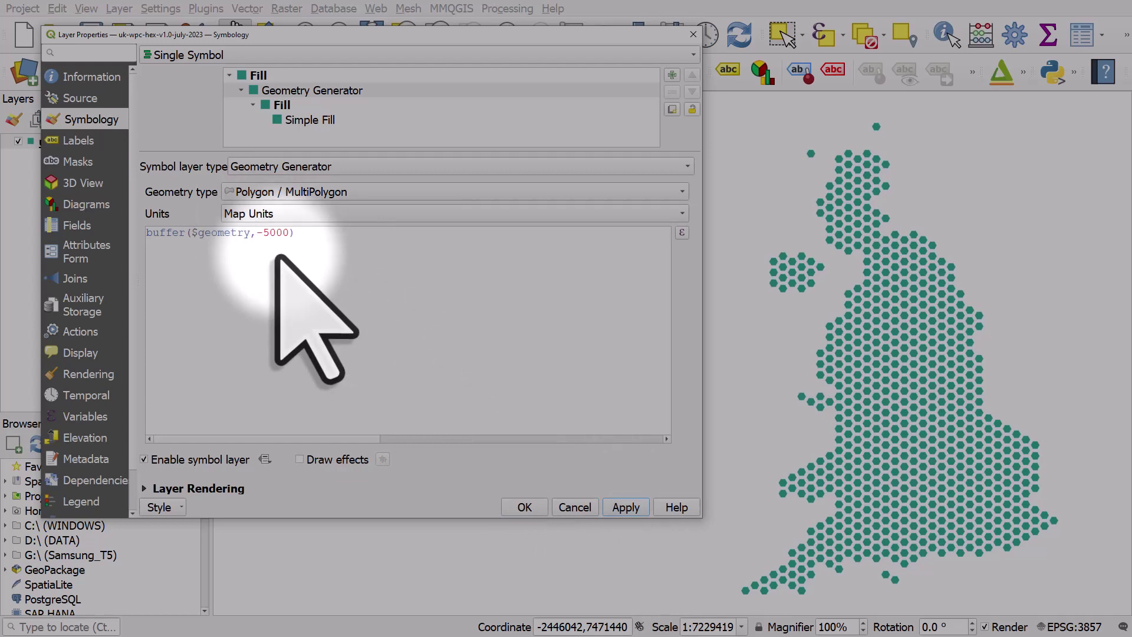
left_click_drag(290, 234, 258, 234)
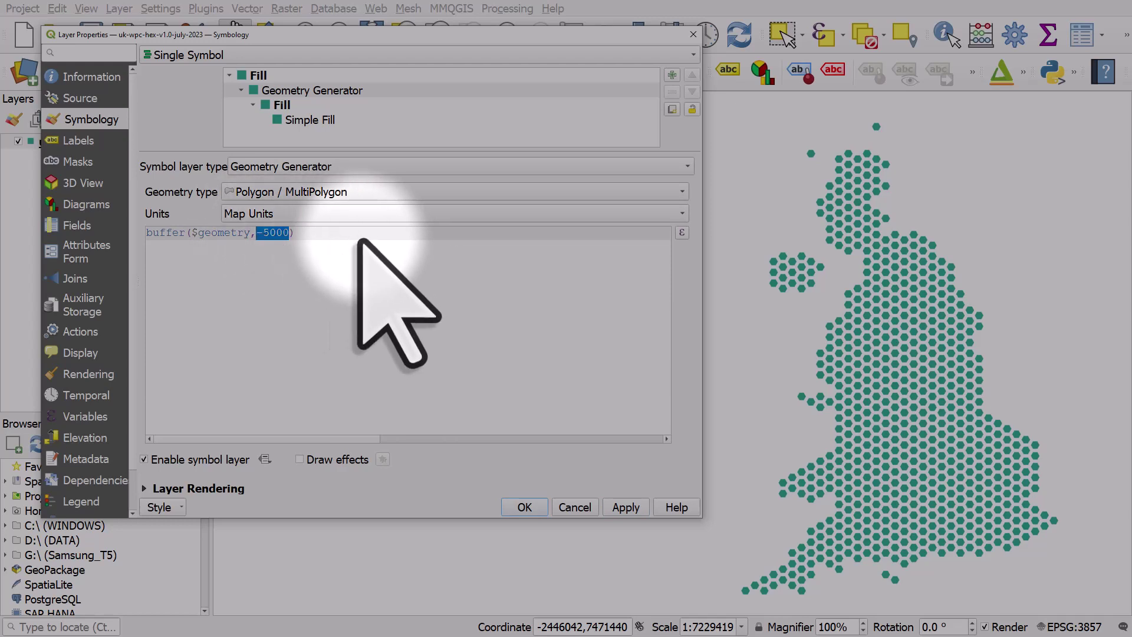
type("rand(-1")
Complete the buffer distance as rand(-5000,-1000) with its closing bracket and apply it.
key("BackSpace")
type("5000")
type(",-100")
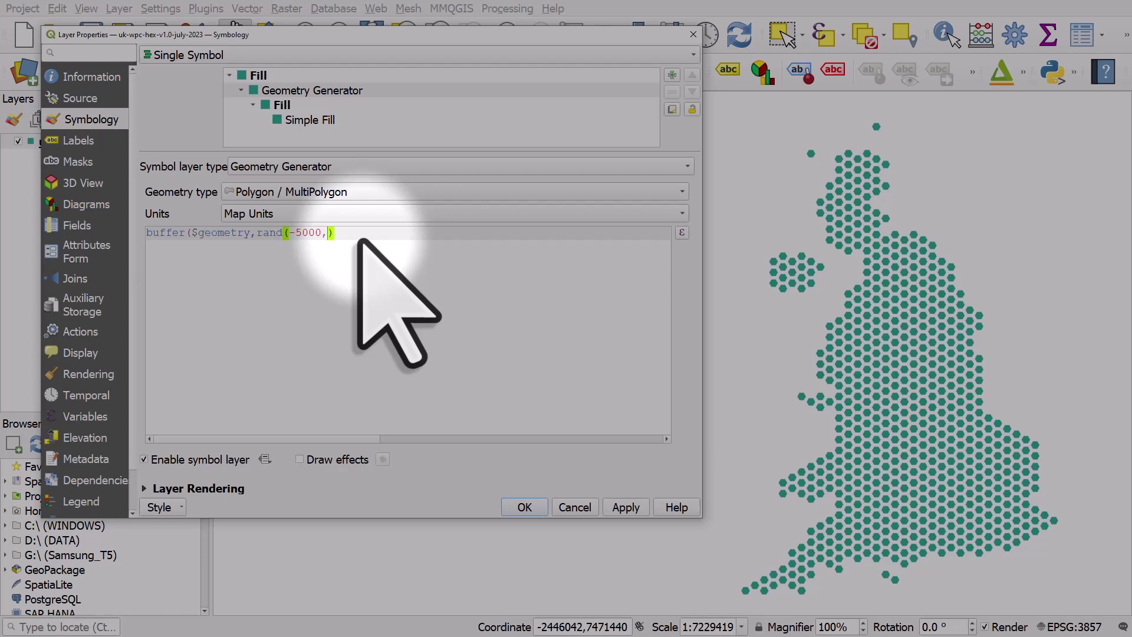
type("0")
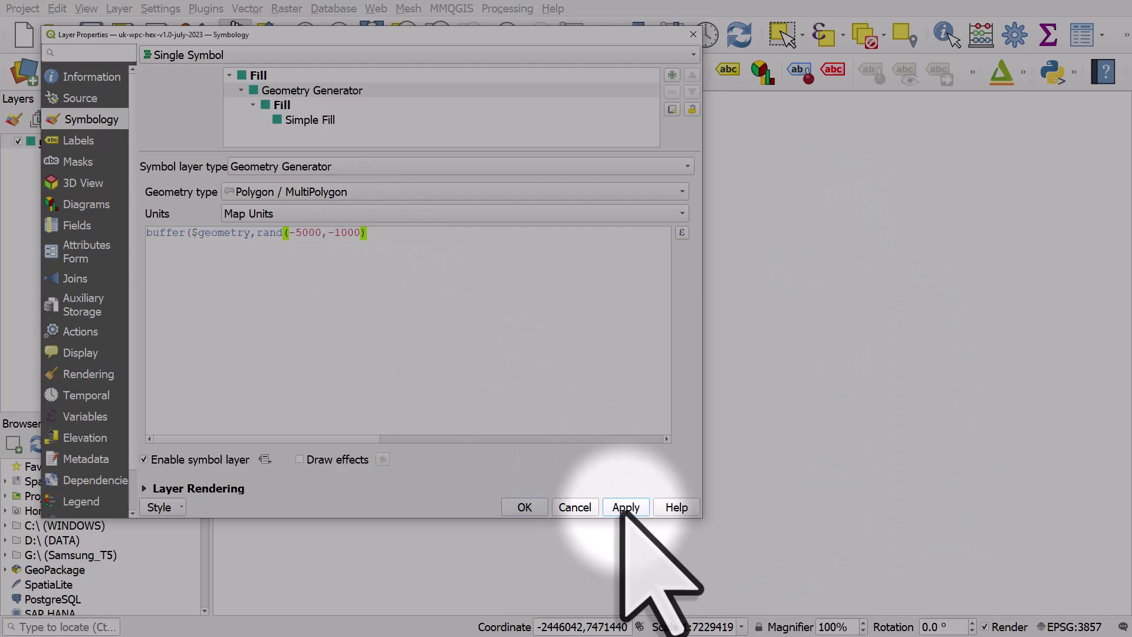
left_click(626, 507)
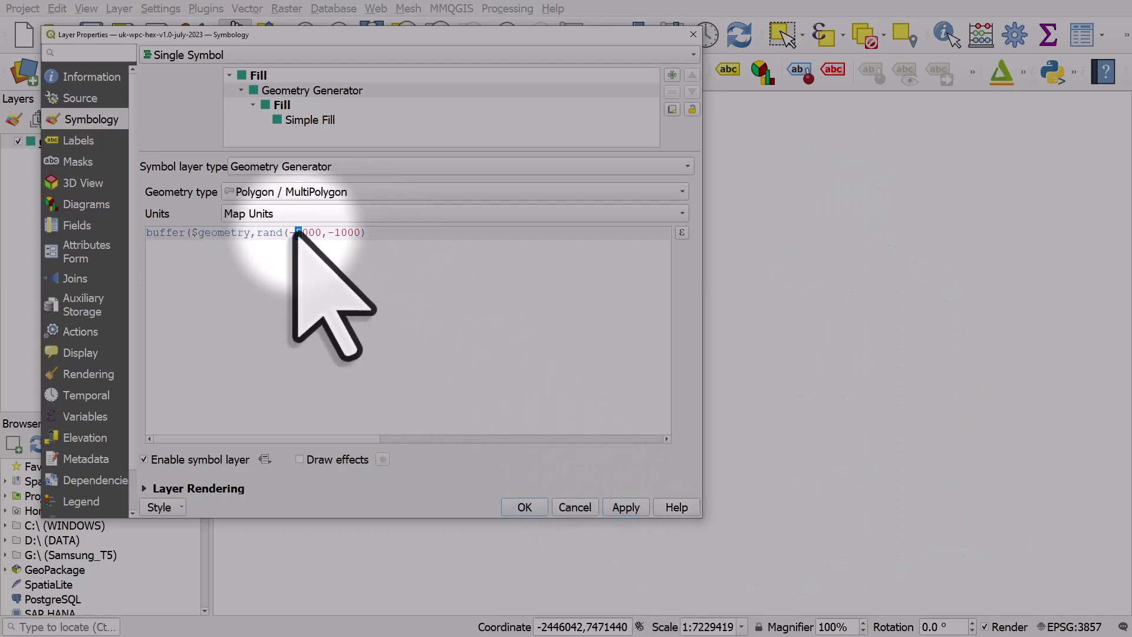
left_click_drag(294, 233, 302, 232)
type("1")
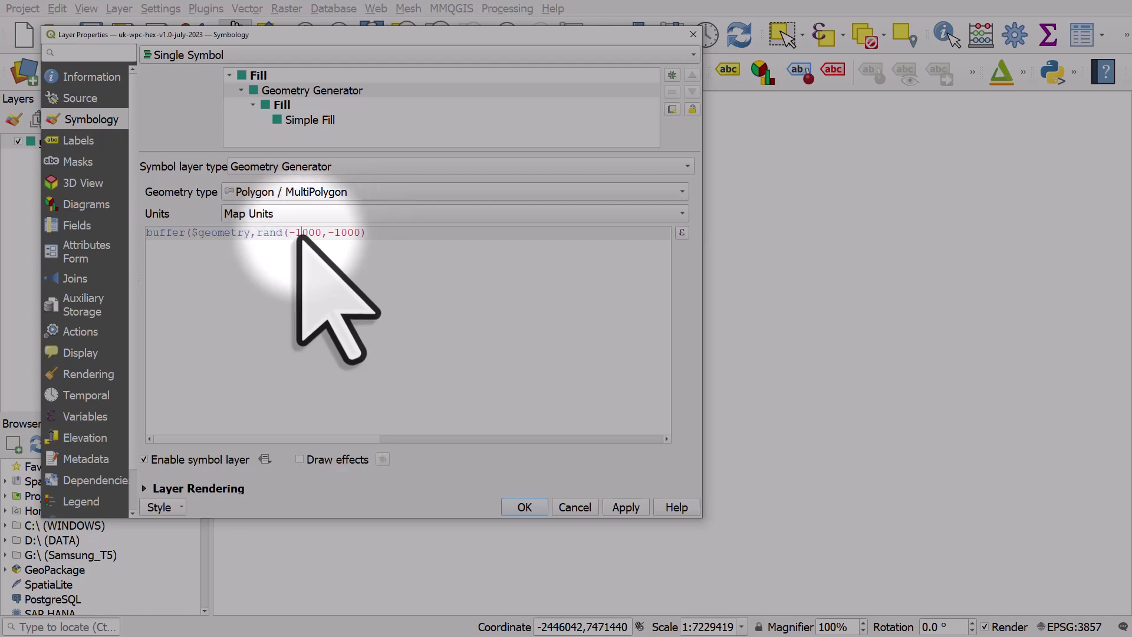
left_click_drag(294, 233, 302, 232)
type("5")
left_click(377, 237)
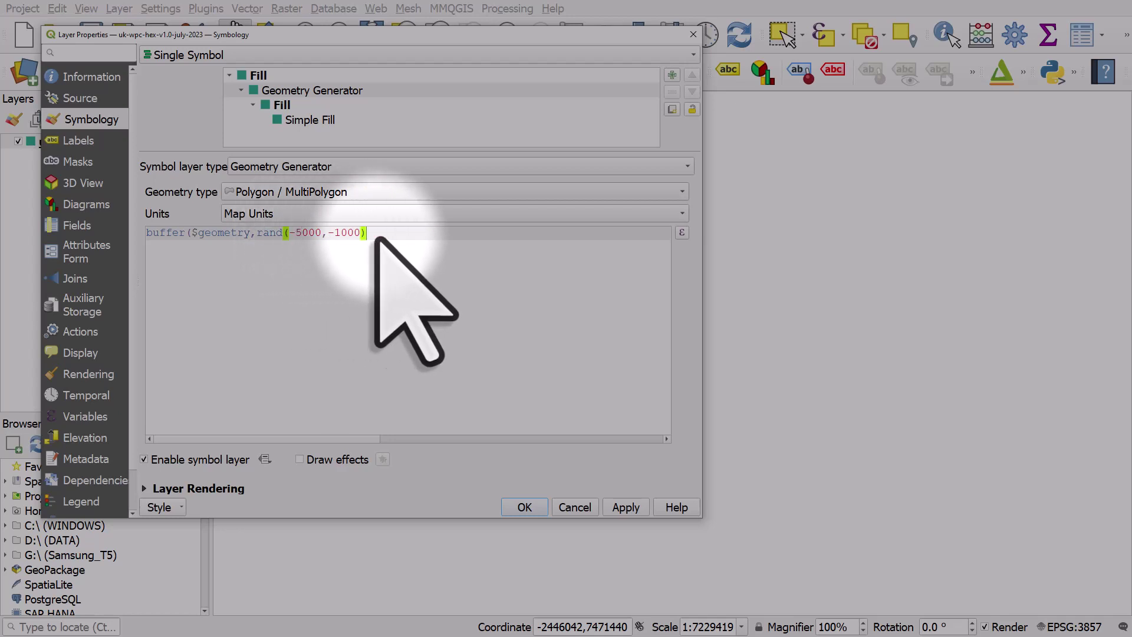
type(")")
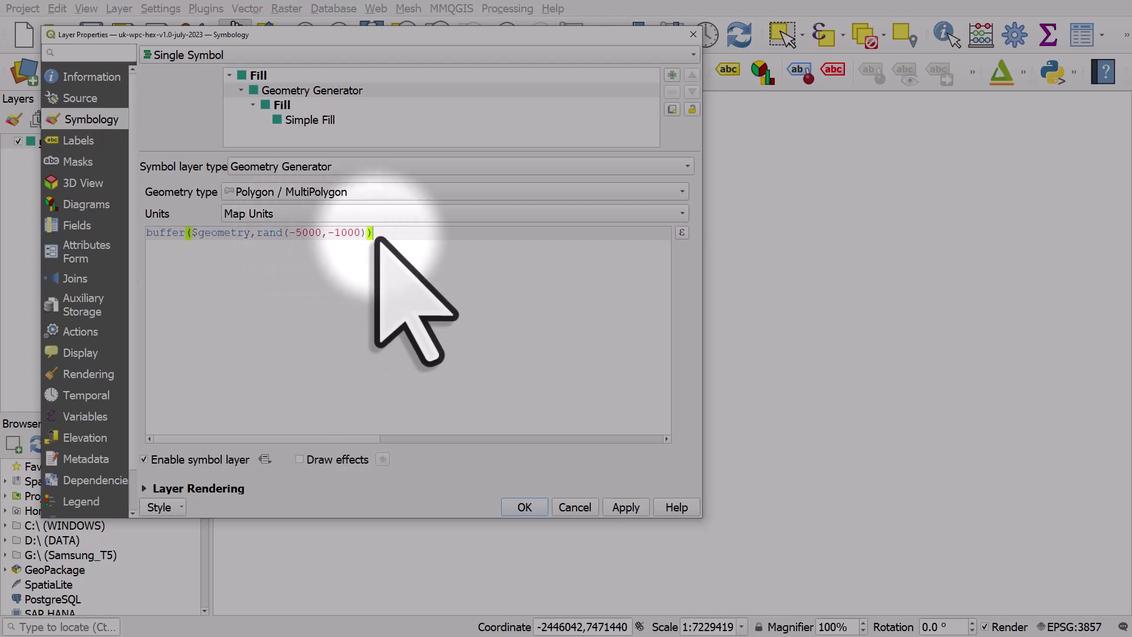
left_click(616, 505)
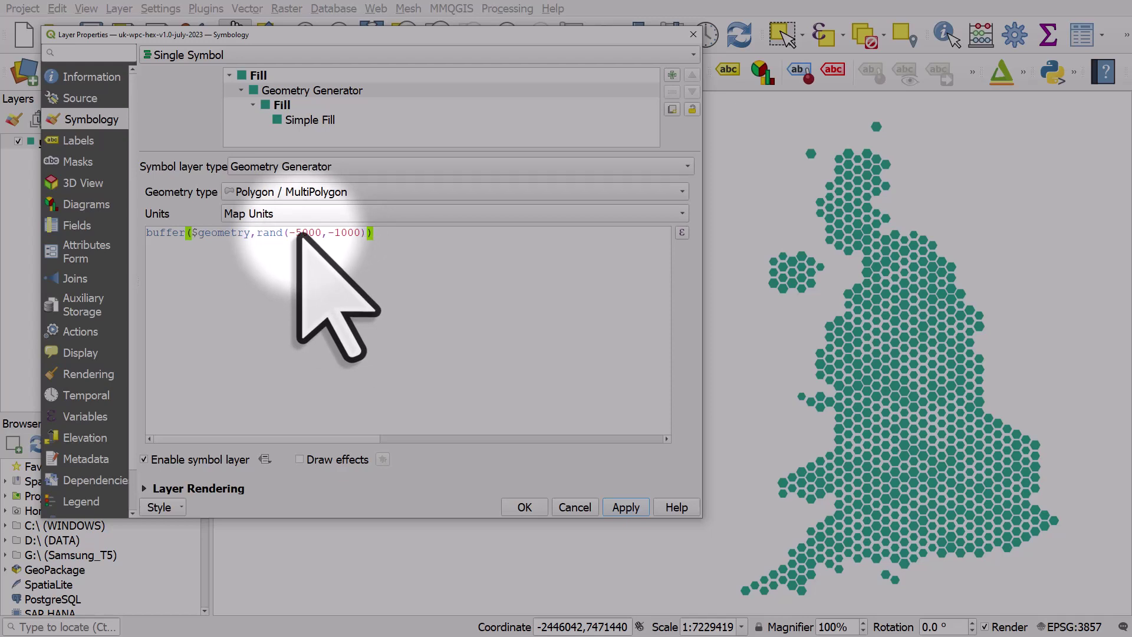
Change the rand lower bound to -10000 and apply the random-size buffer.
left_click_drag(298, 233, 294, 231)
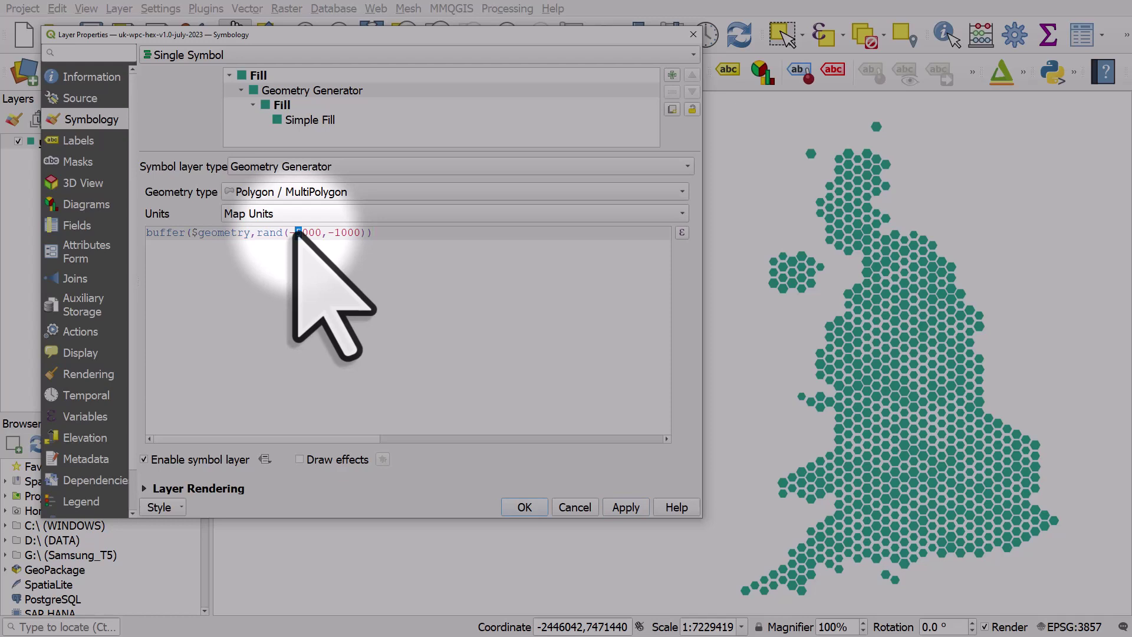
type("10")
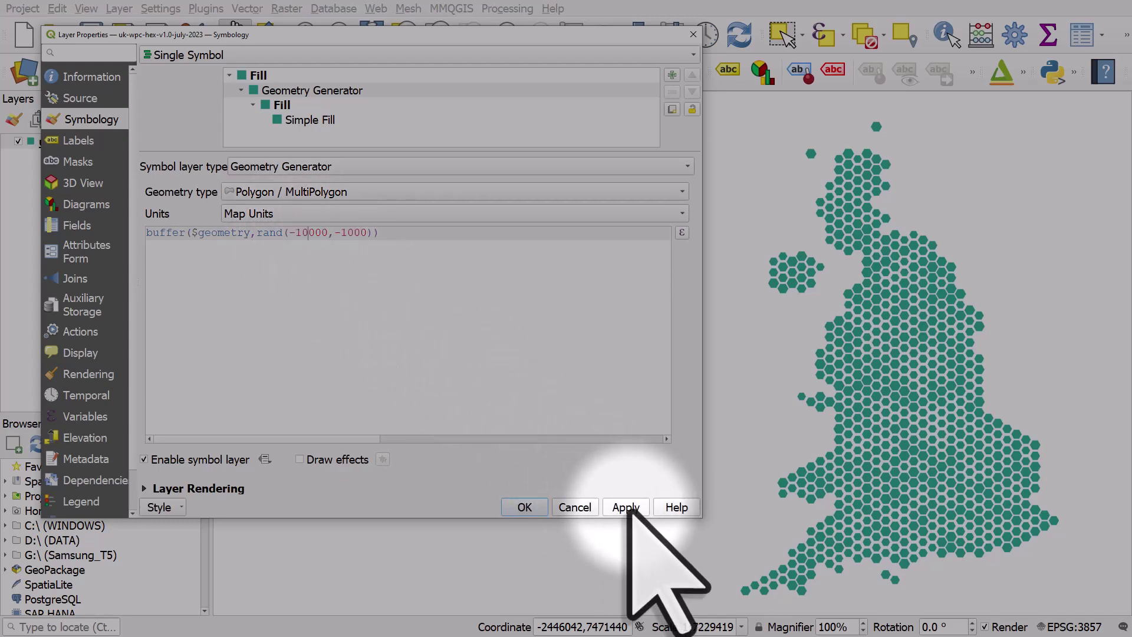
left_click(626, 508)
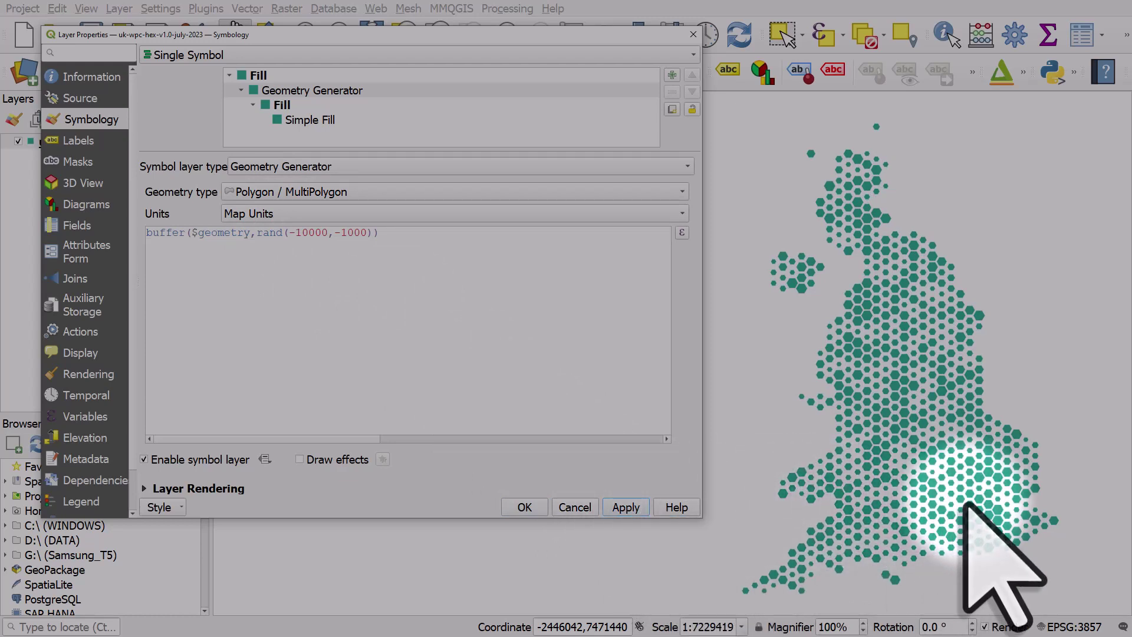
left_click_drag(257, 232, 372, 234)
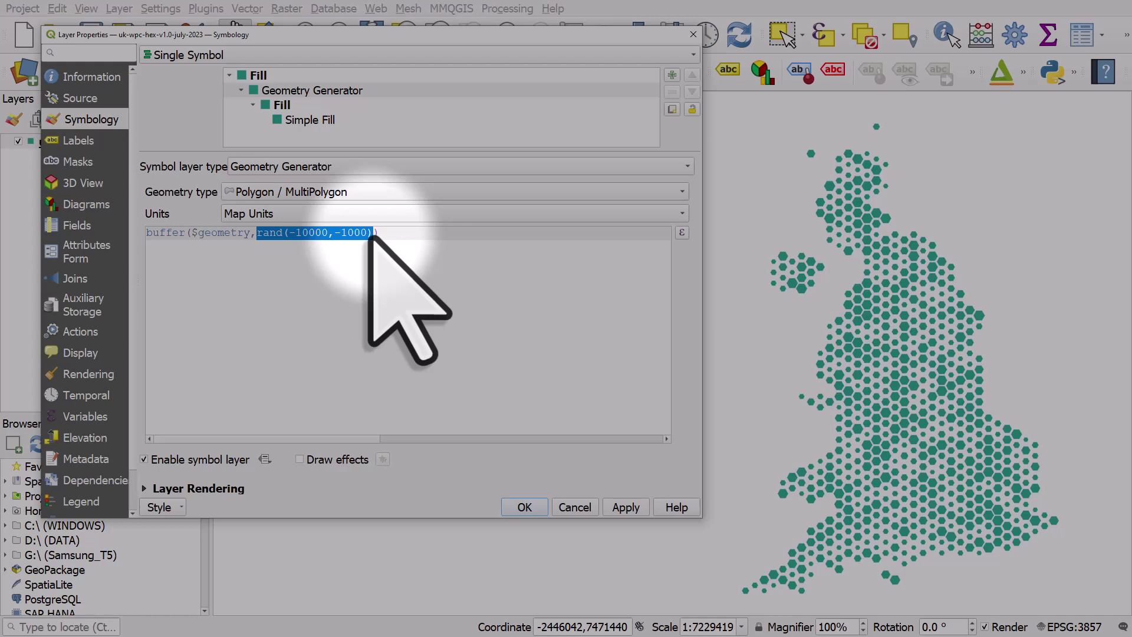
Strip the buffer and rand parts so the expression is just $geometry, and apply.
left_click_drag(191, 233, 118, 232)
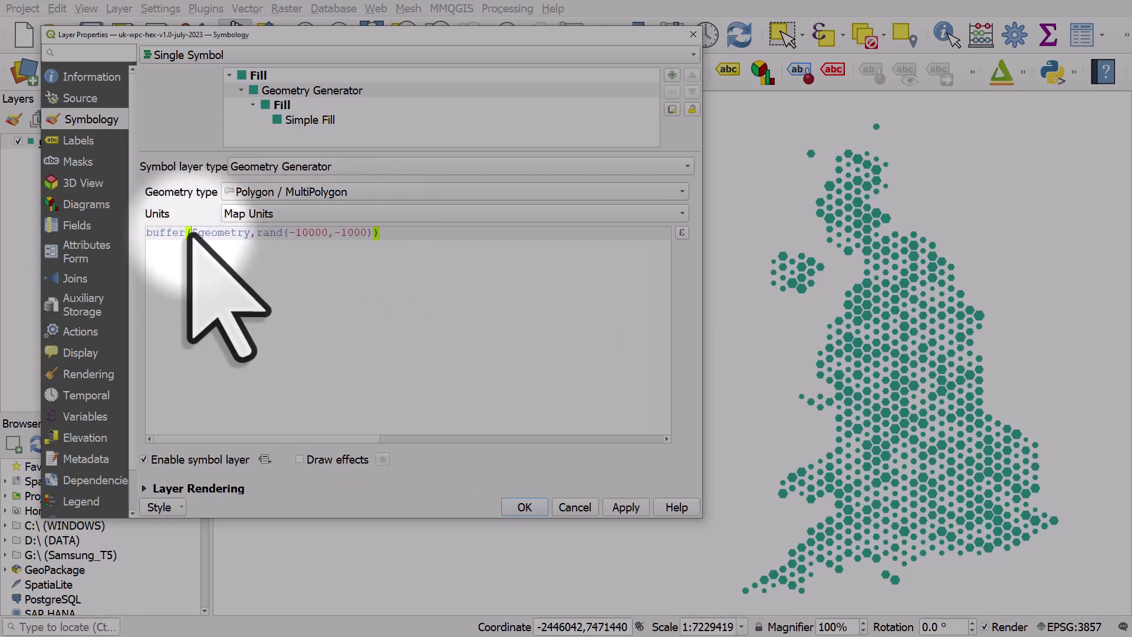
key("Delete")
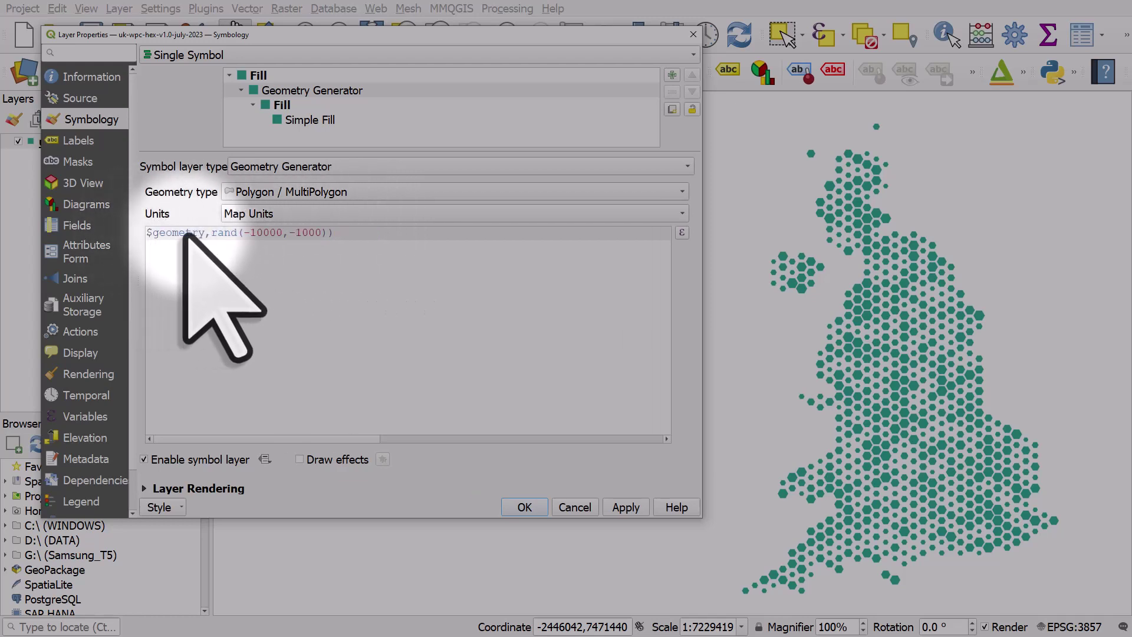
left_click_drag(204, 233, 384, 239)
key("Delete")
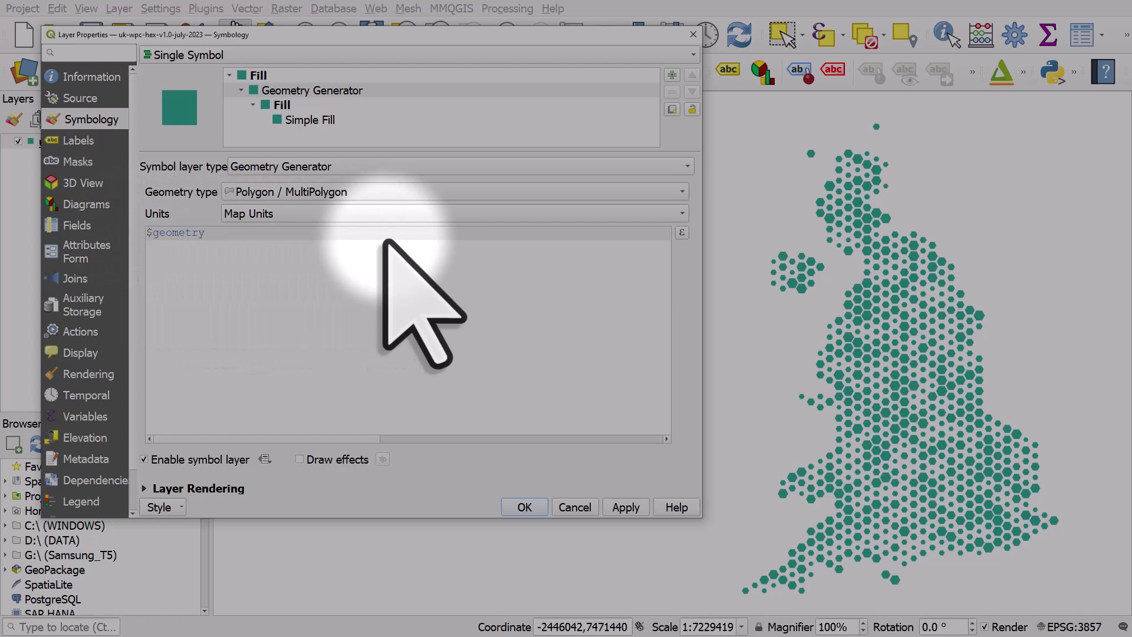
left_click(626, 507)
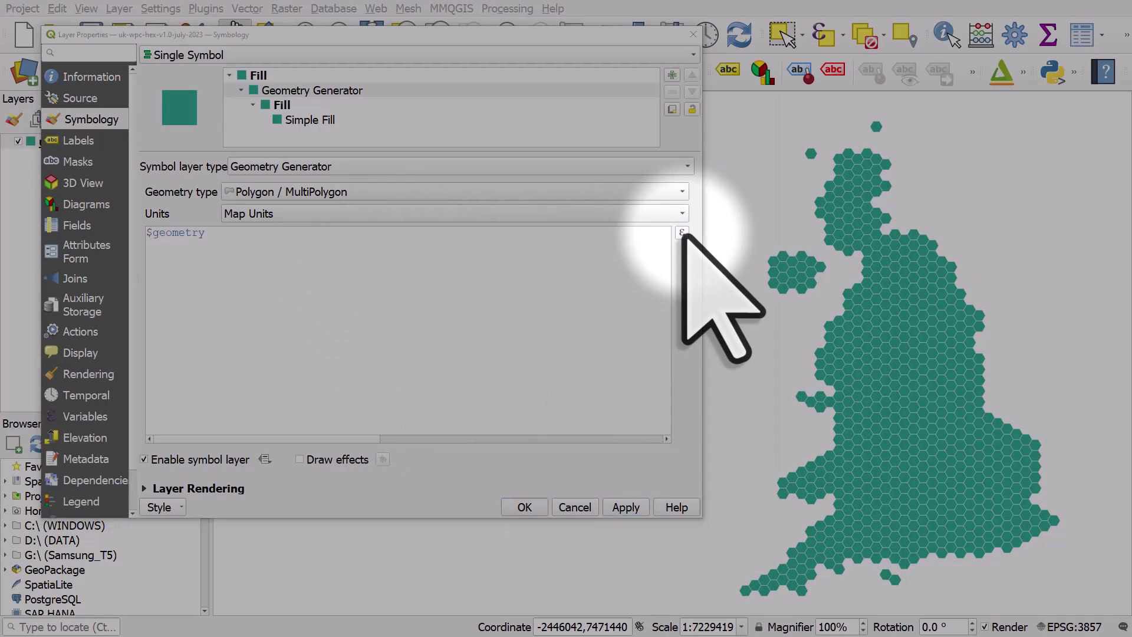
Set the expression to minimal_circle($geometry,500) and apply the circles to the map.
left_click(682, 233)
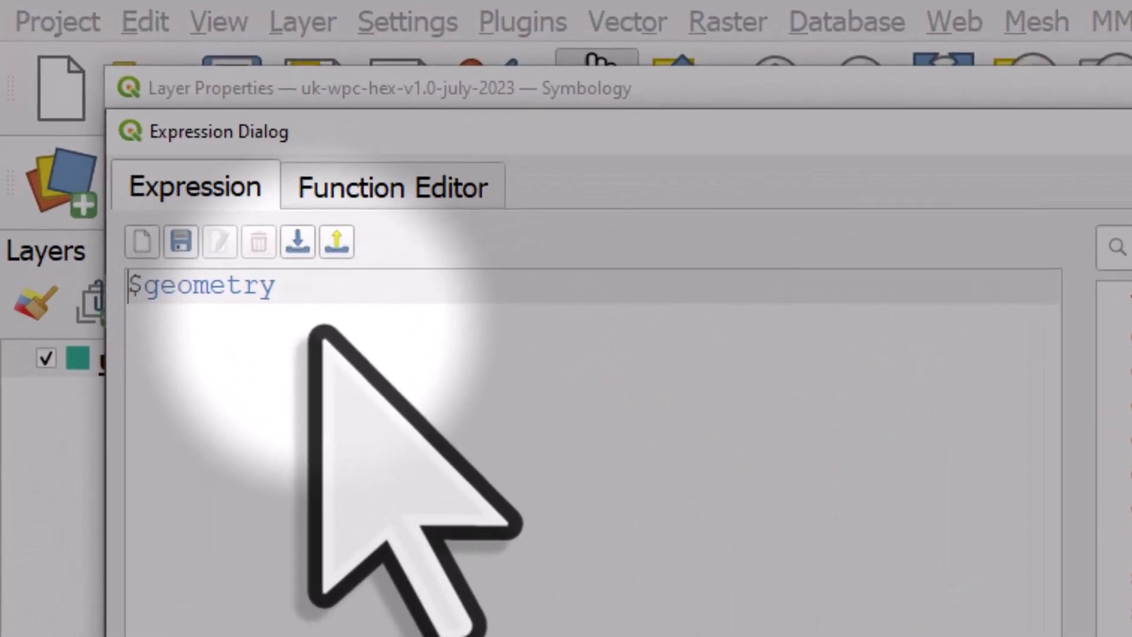
type("mi")
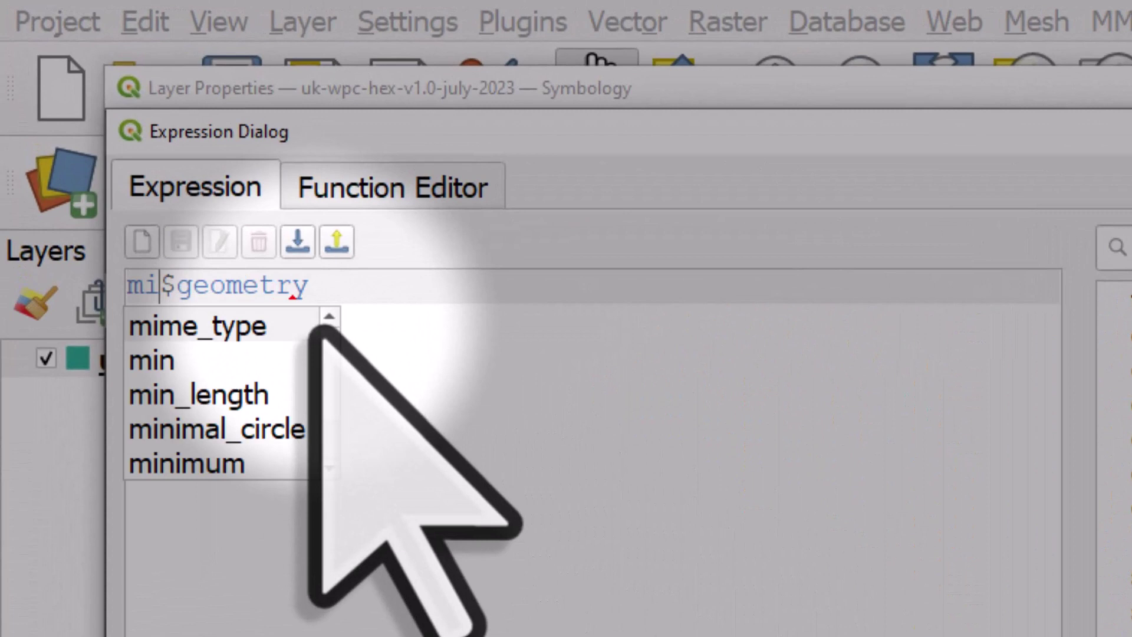
type("nimal")
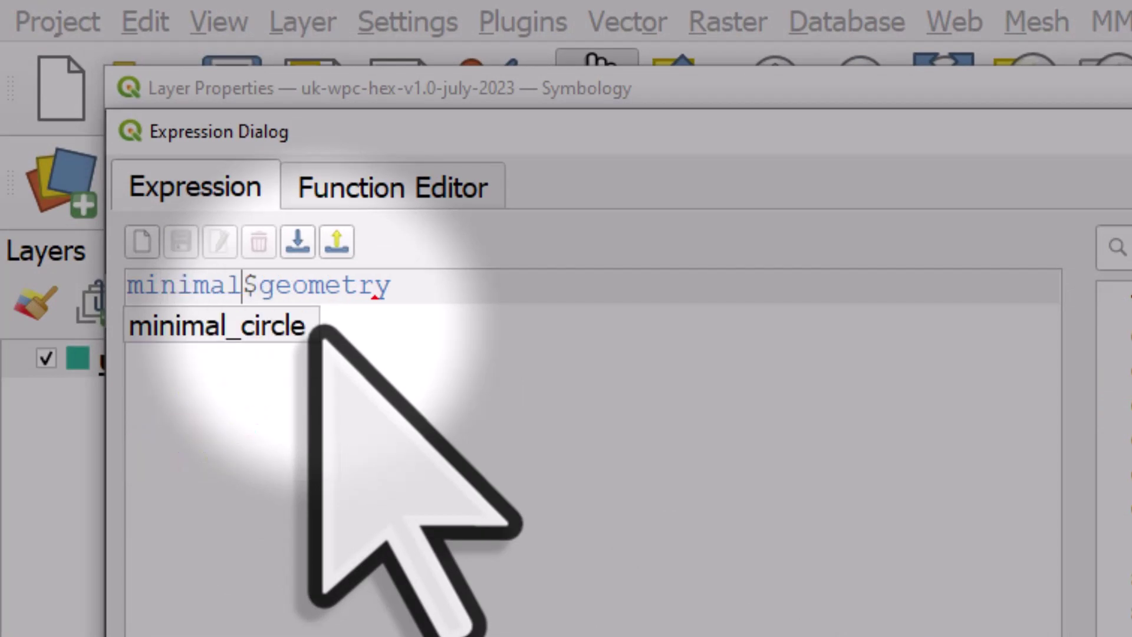
double_click(296, 318)
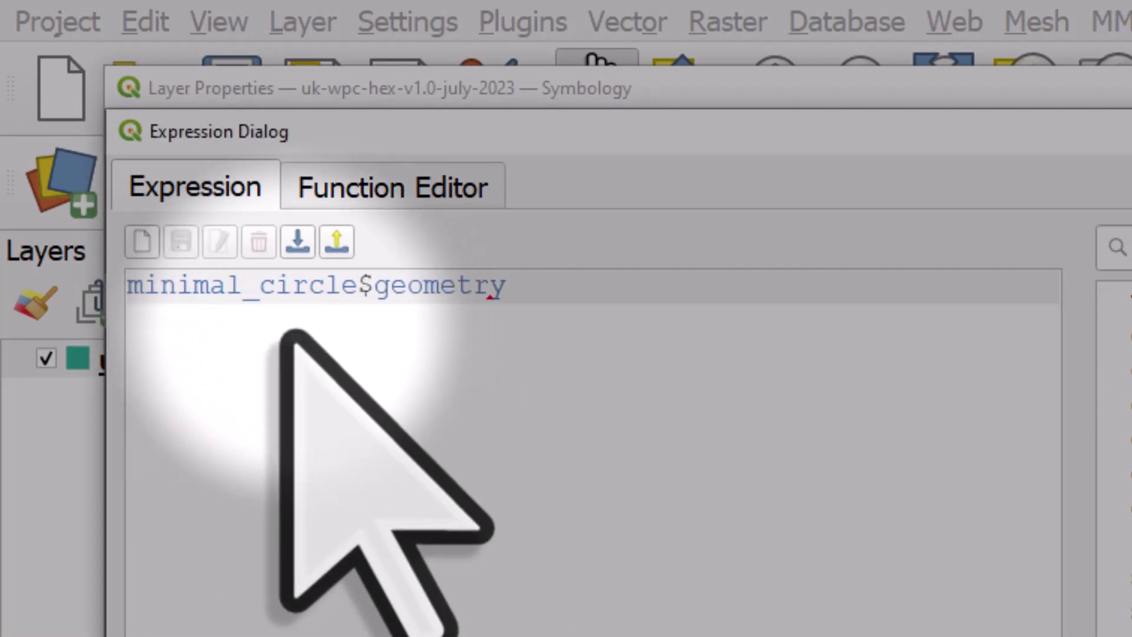
type("(")
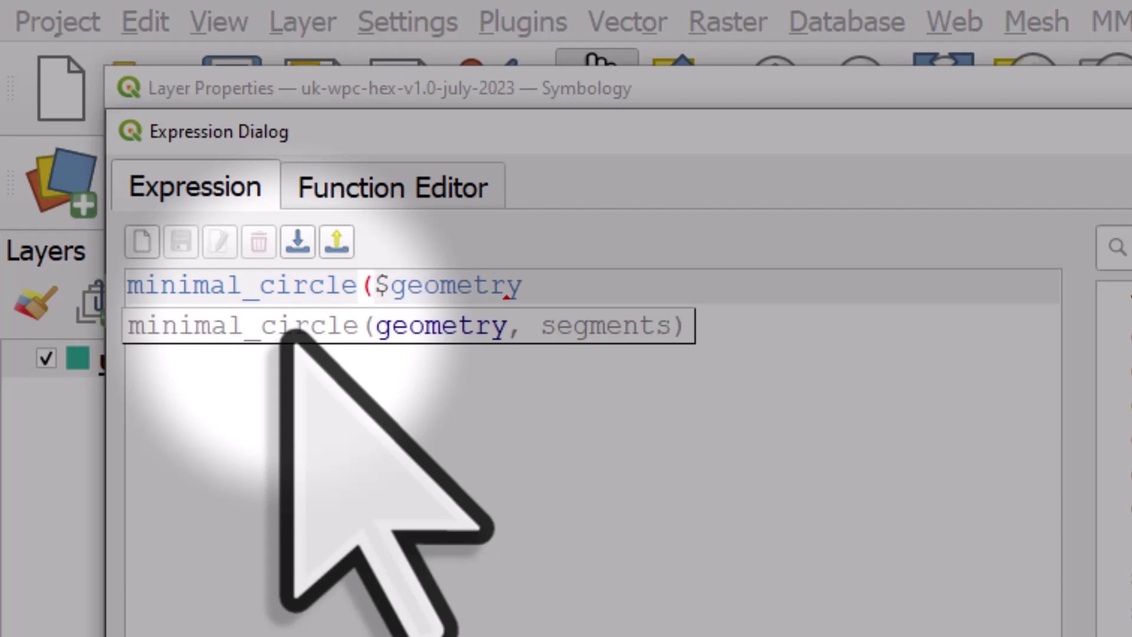
left_click(546, 298)
type(",")
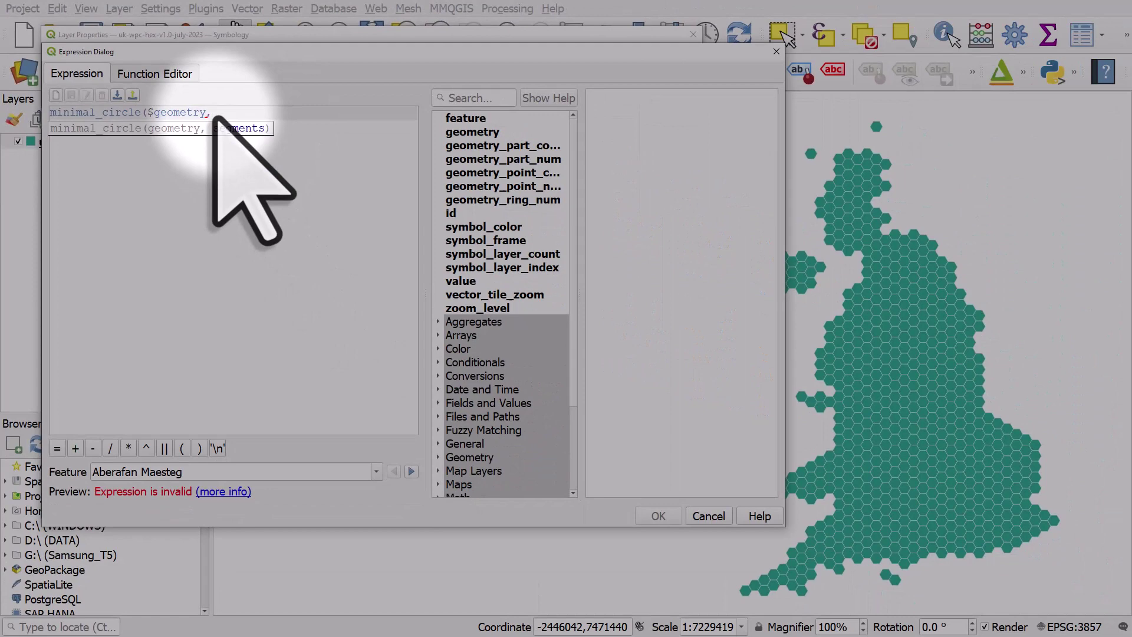
type("500)")
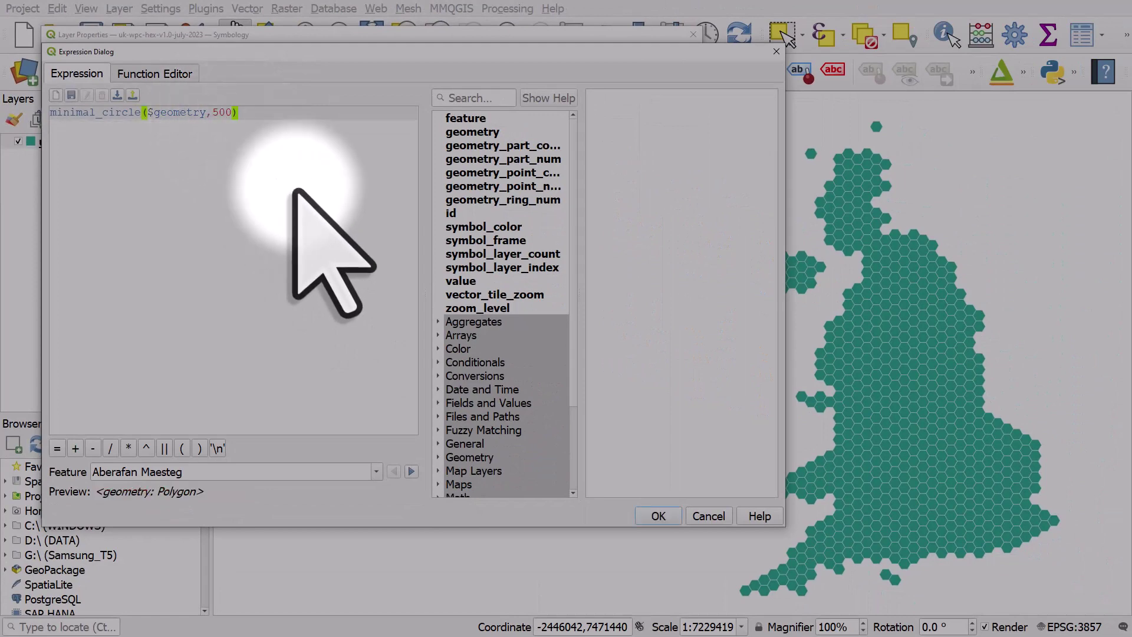
left_click(656, 515)
left_click(638, 511)
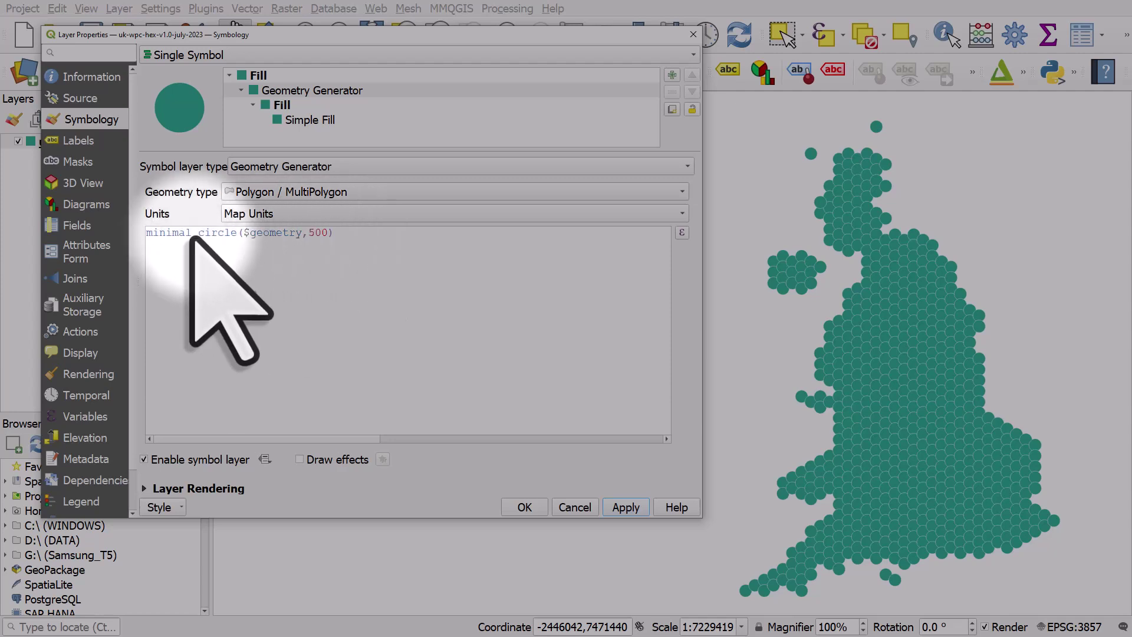
Wrap the circle expression in buffer(...,-5000) and apply it.
left_click(147, 233)
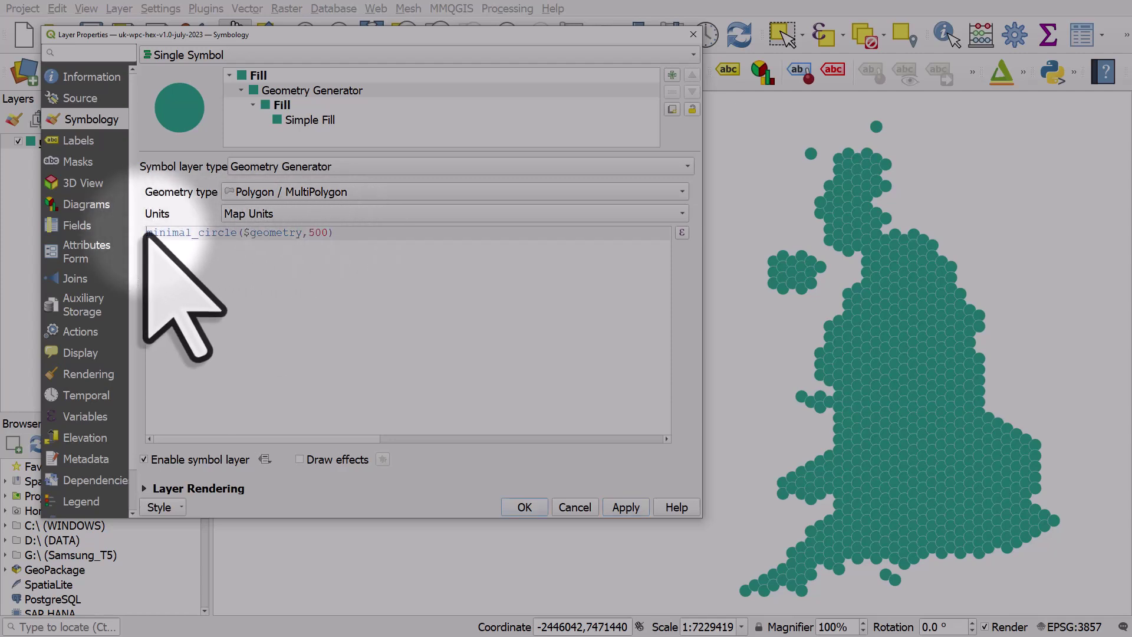
type("buffer(")
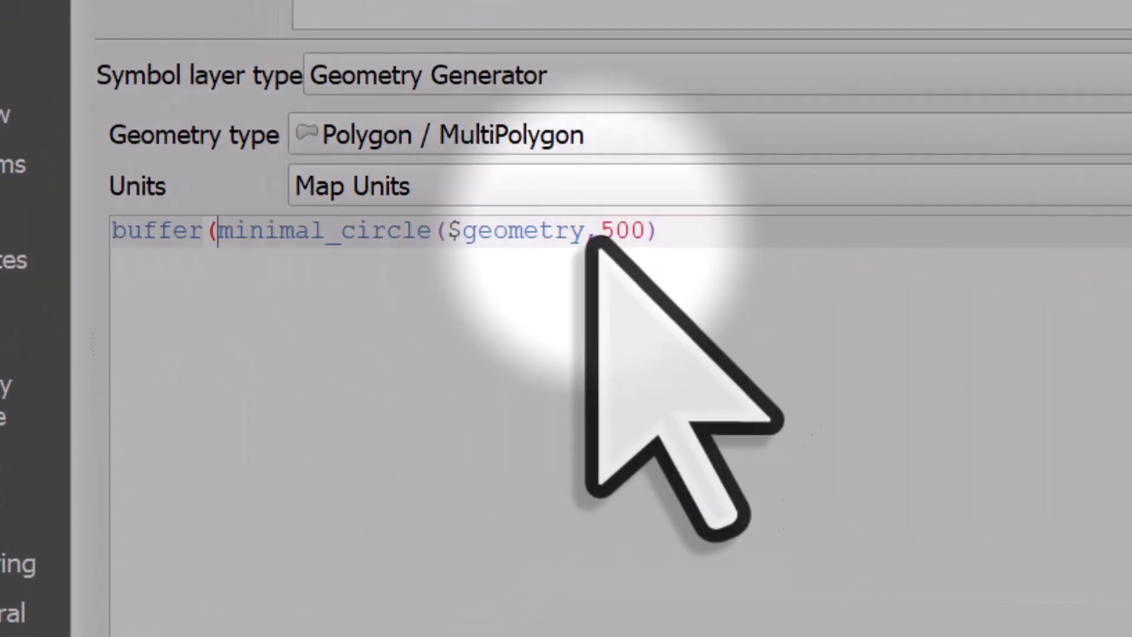
left_click(389, 236)
type(")")
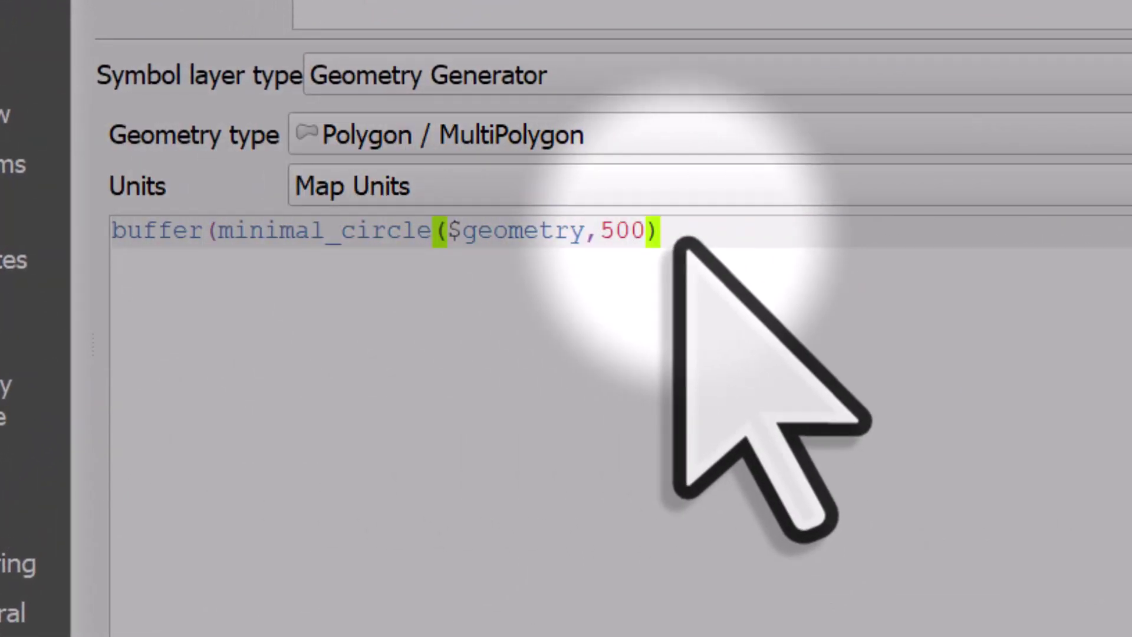
type(",")
type("-50")
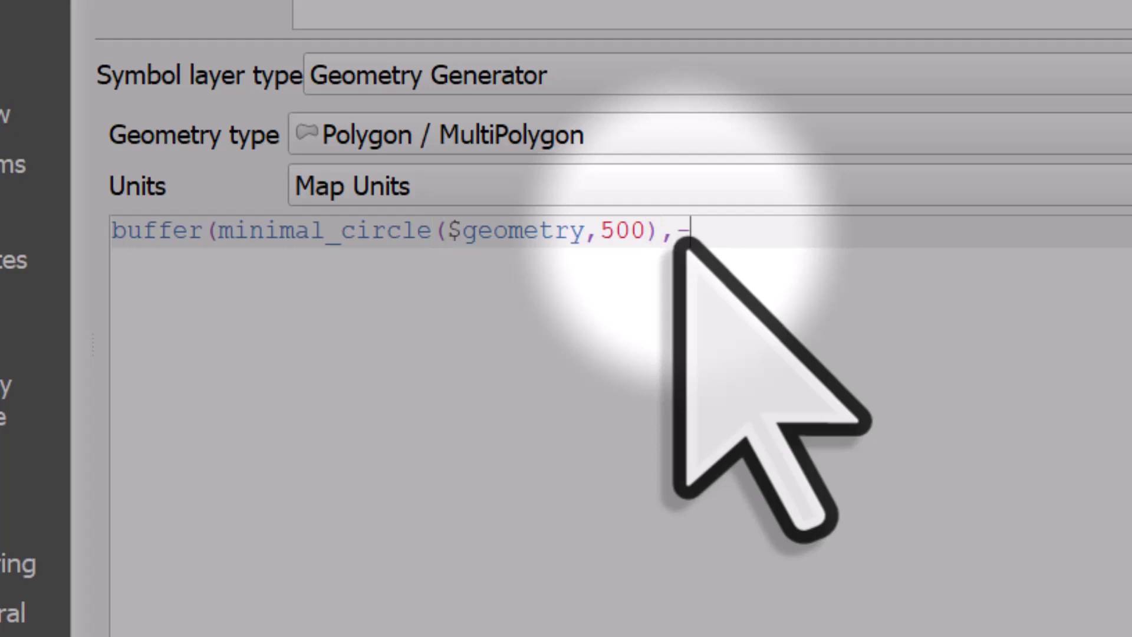
type("00)")
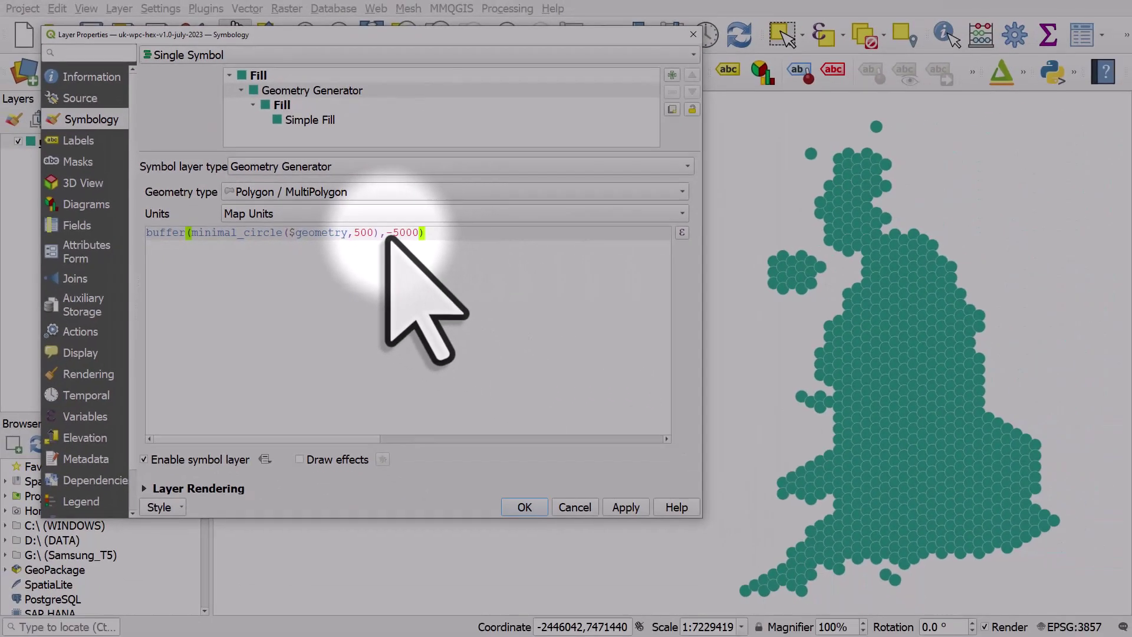
left_click(625, 507)
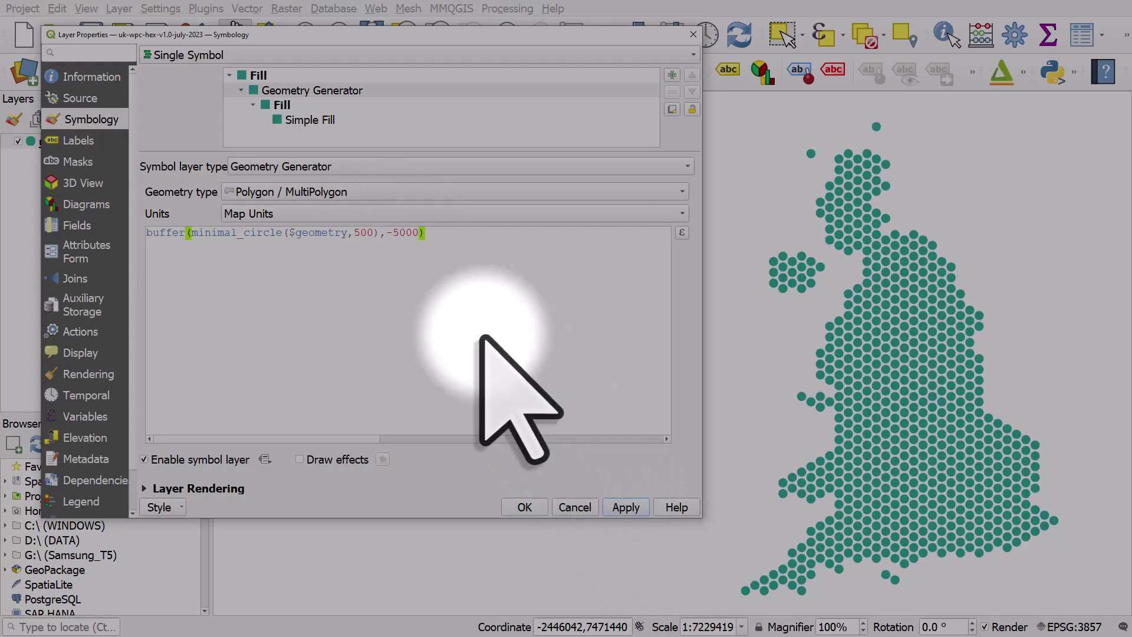
Change the buffer distance to -4000, apply, and check the matching brackets.
left_click_drag(392, 232, 399, 233)
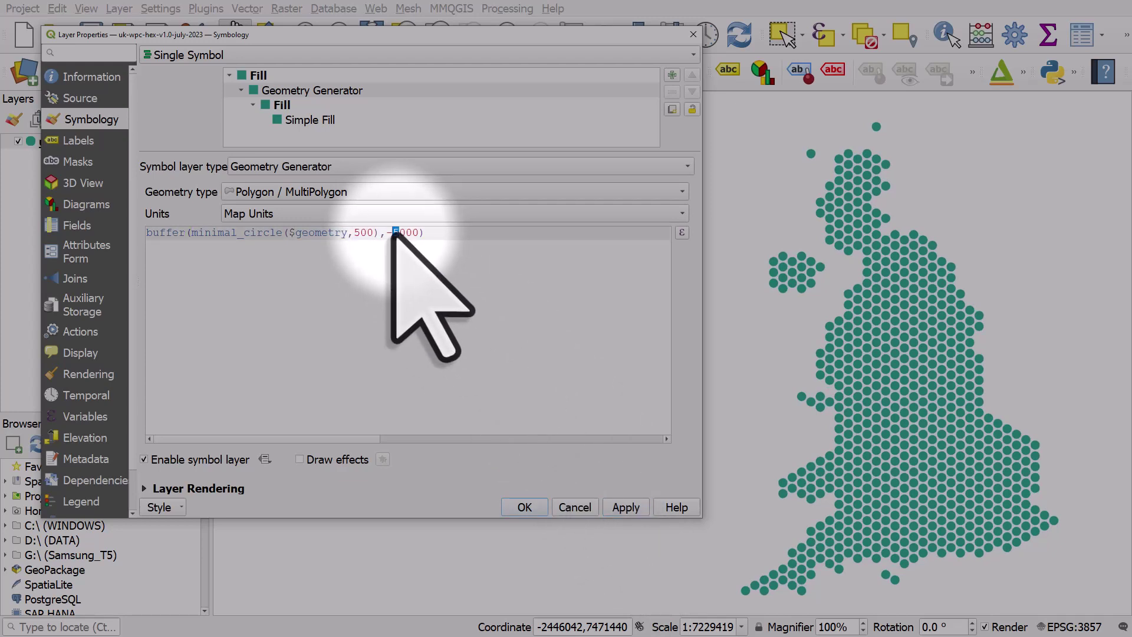
type("4")
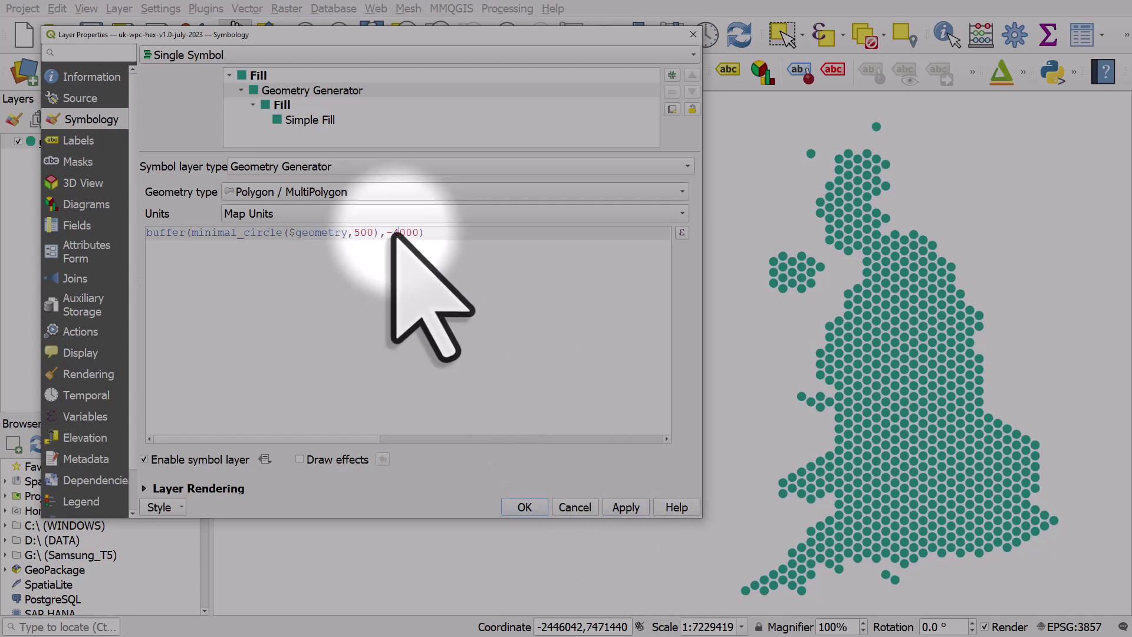
left_click(626, 508)
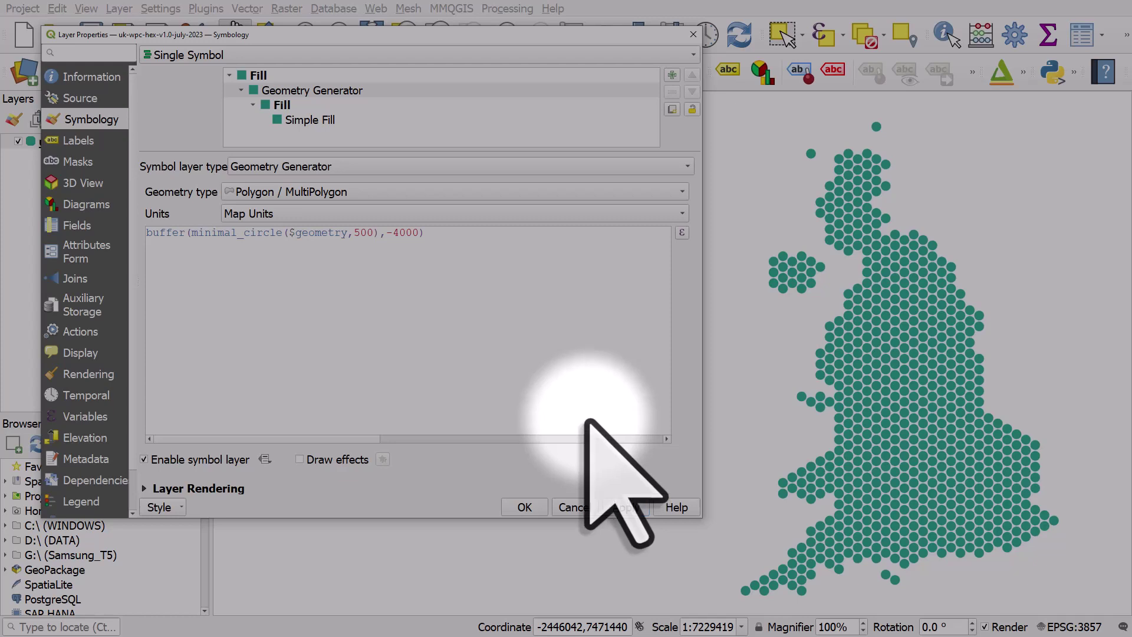
left_click(493, 243)
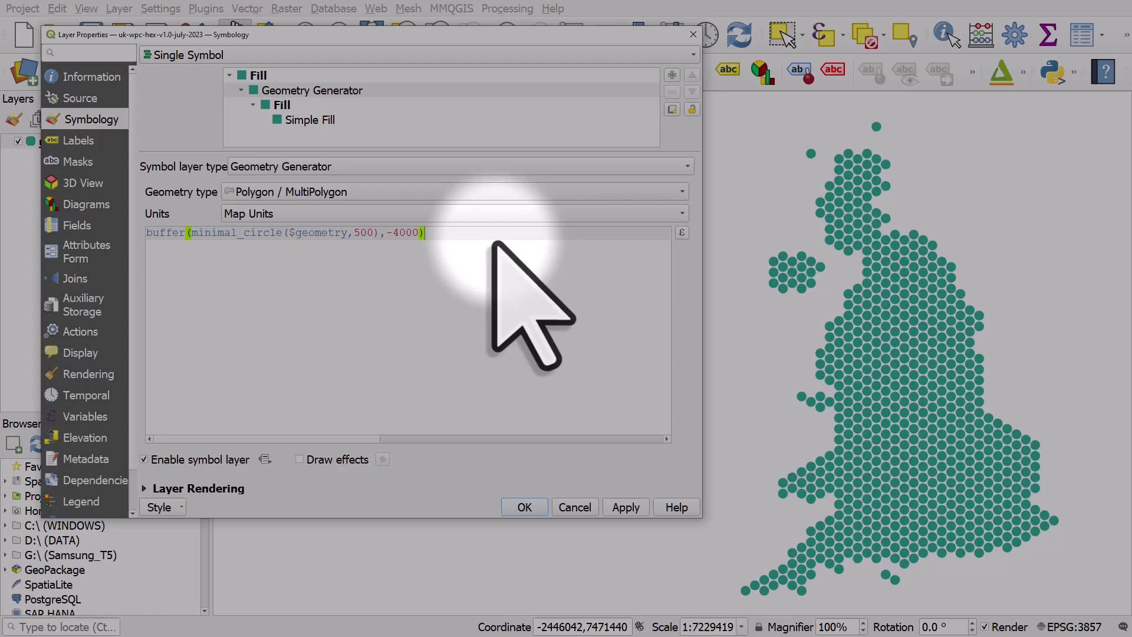
Switch the hex layer to Categorized styling by the Country field, classify, and apply.
left_click(197, 55)
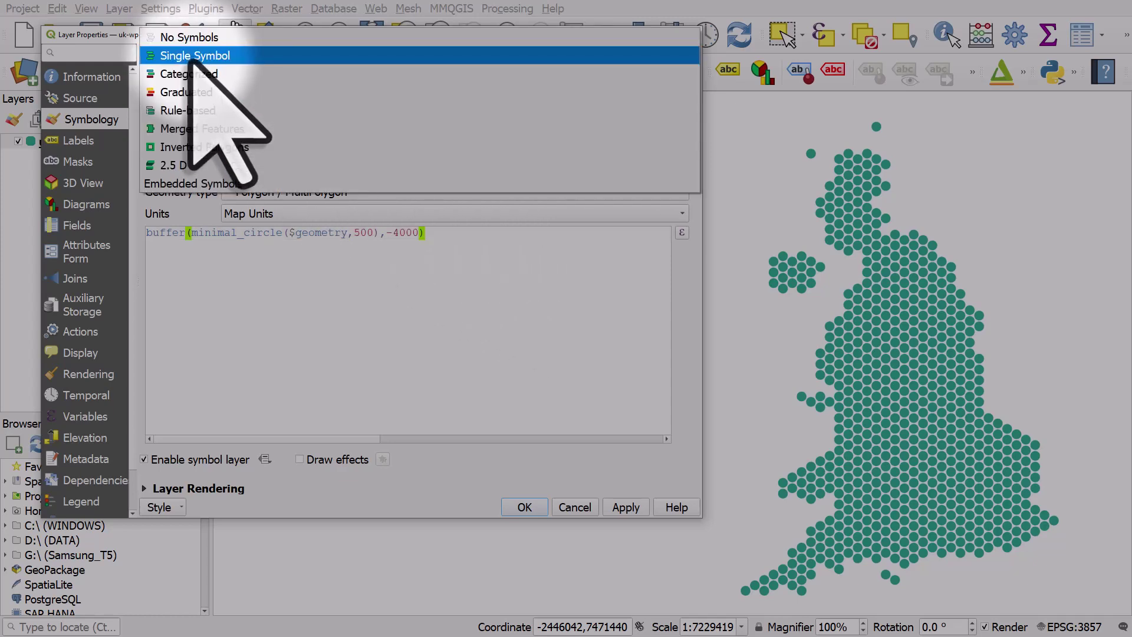
left_click(200, 75)
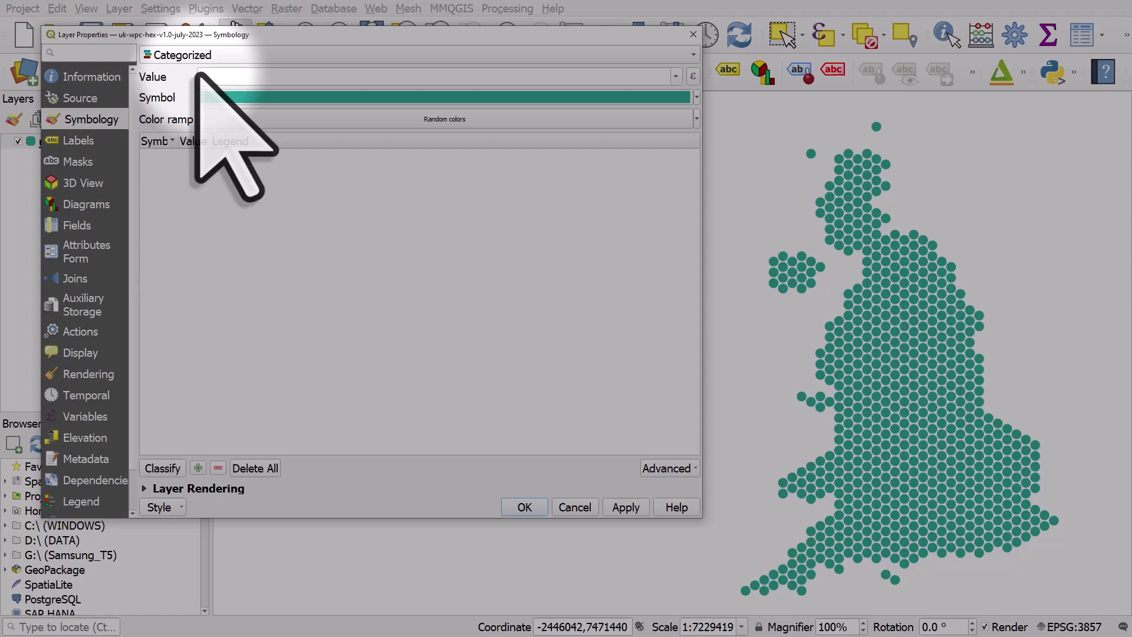
left_click(675, 77)
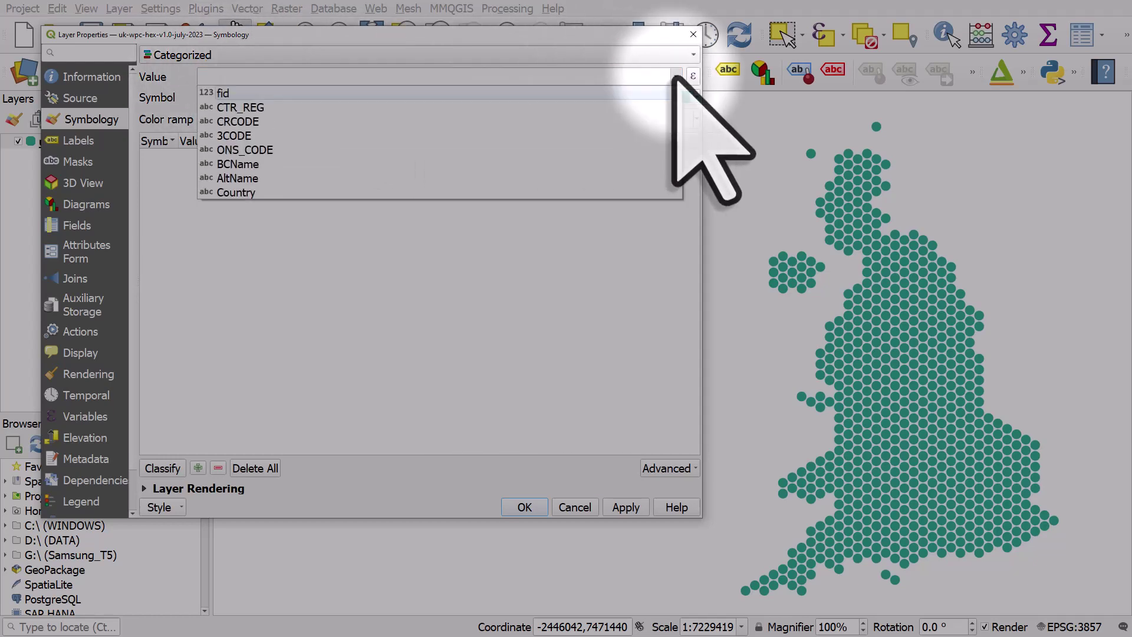
left_click(278, 193)
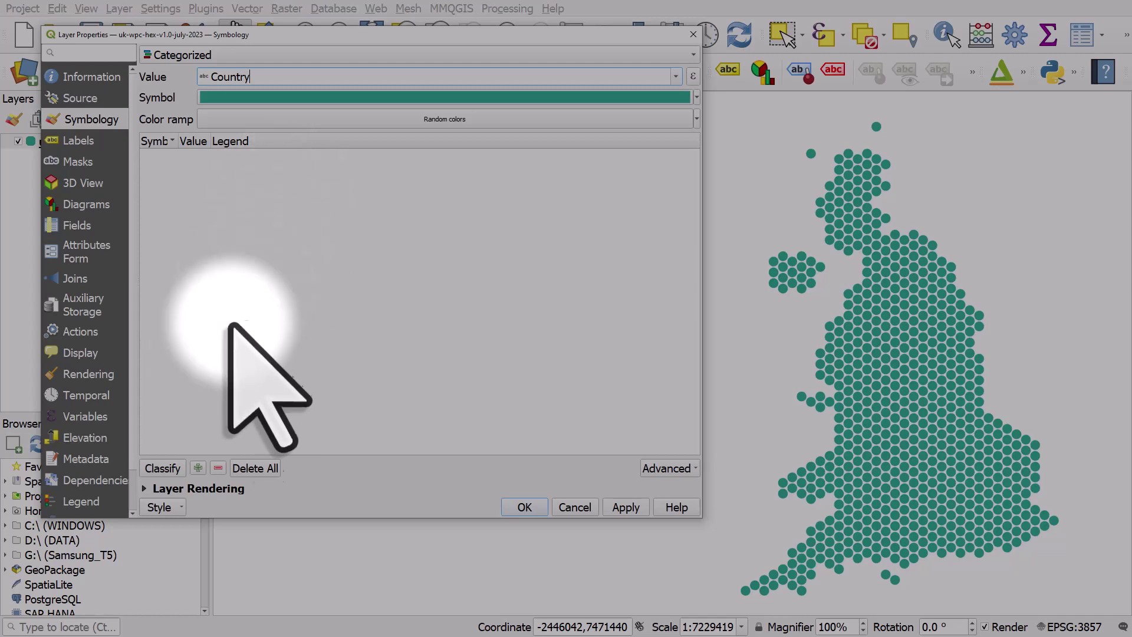
left_click(163, 468)
left_click(624, 509)
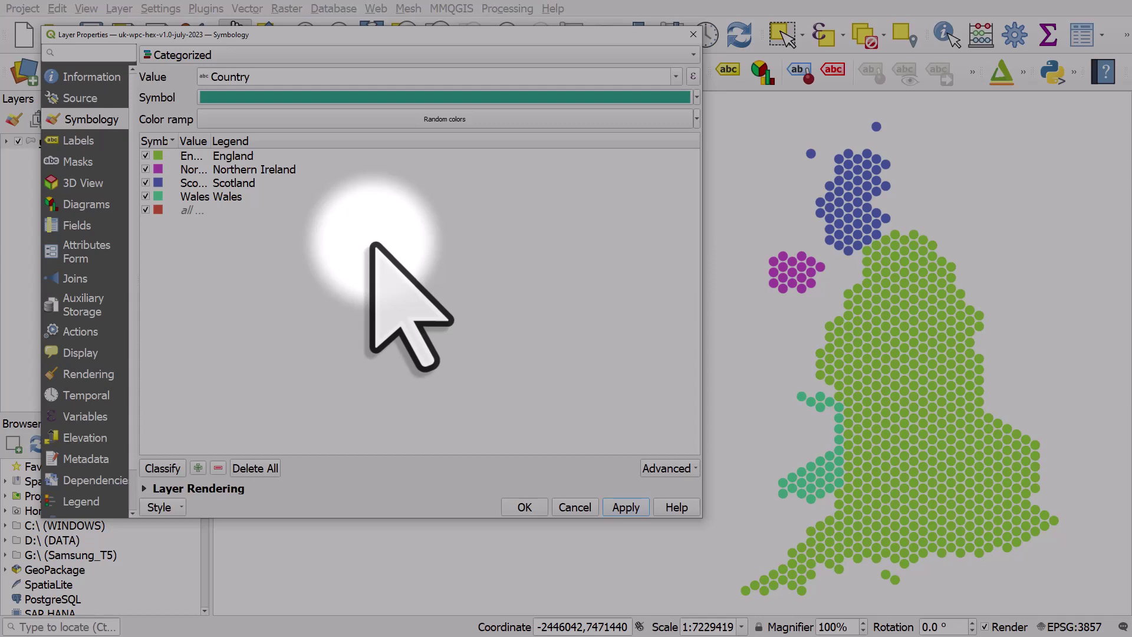
left_click(696, 98)
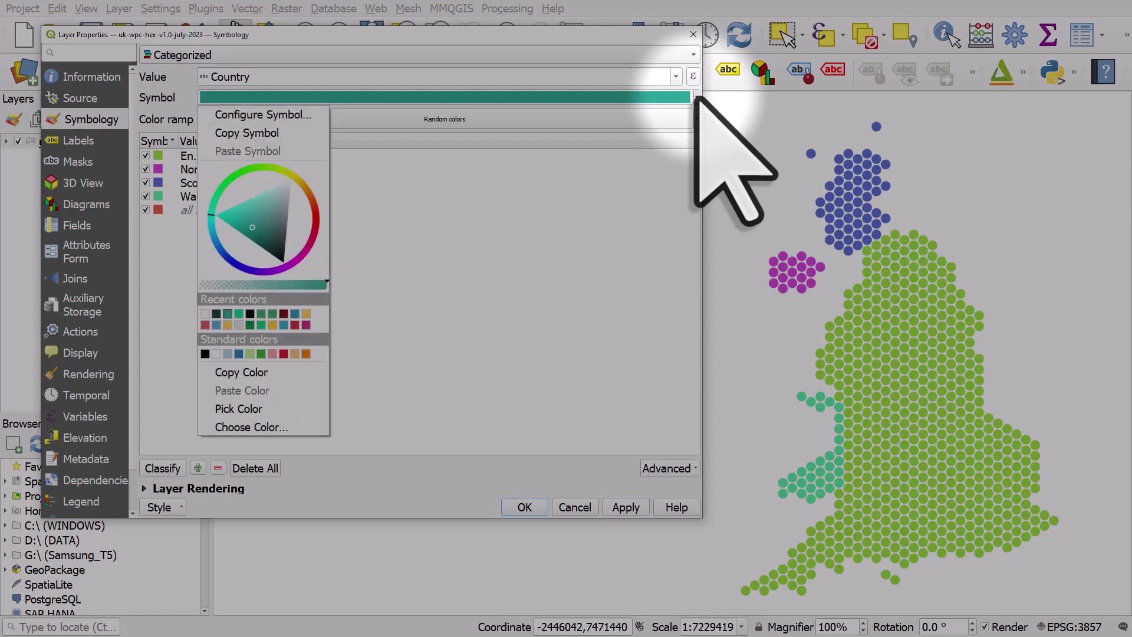
Open the Geometry Generator's expression editor and delete the buffer(minimal_circle($geometry,500),-4000) expression.
left_click(284, 115)
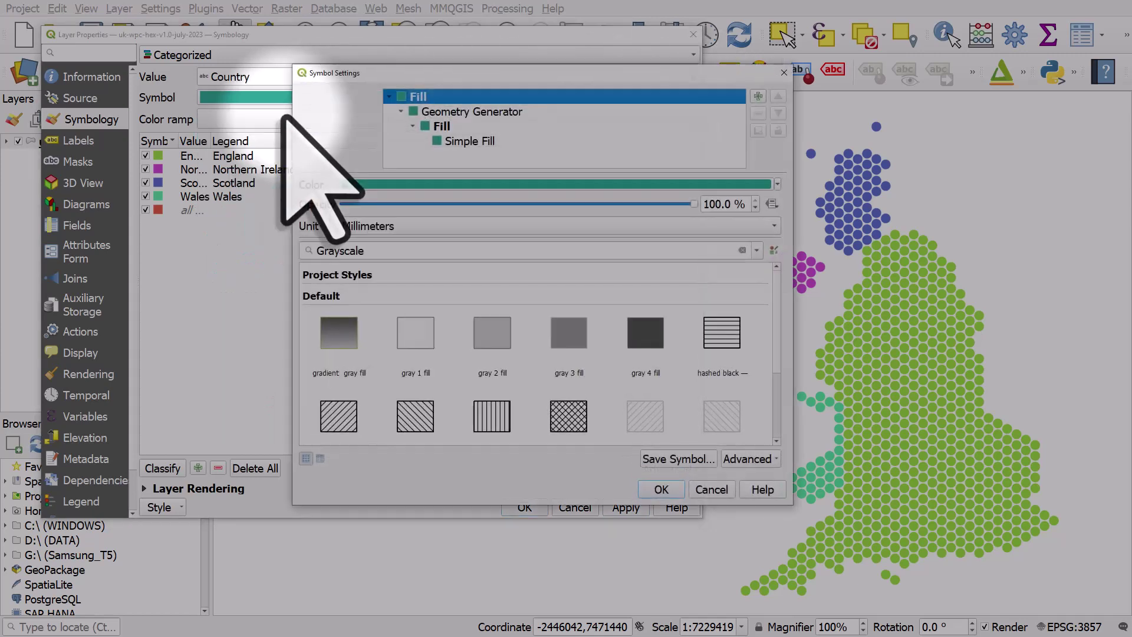
left_click(472, 112)
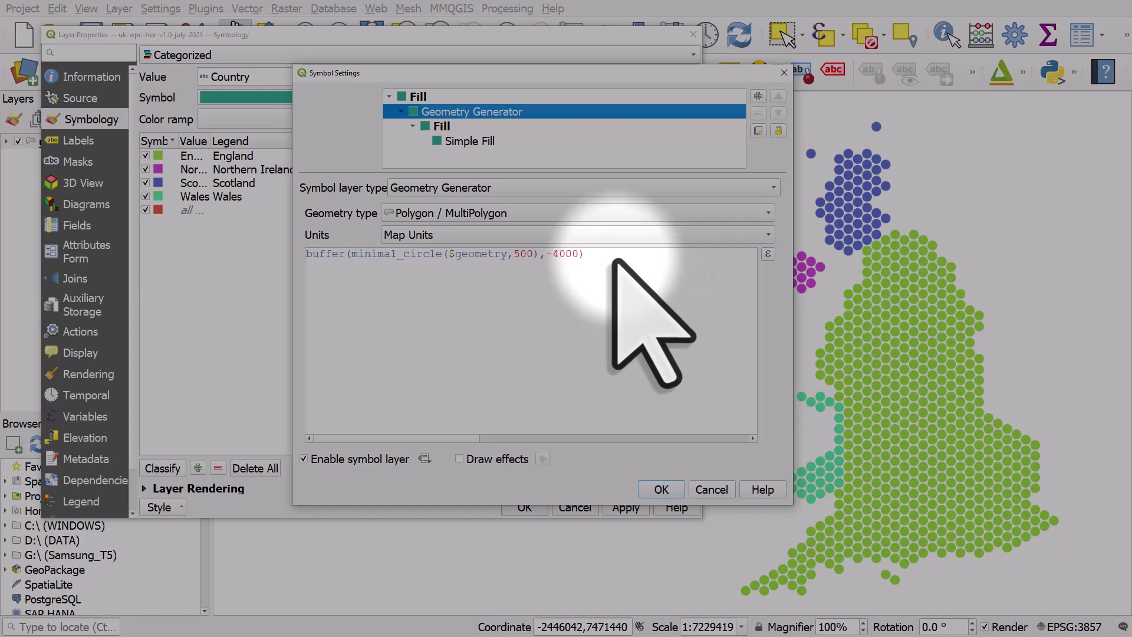
left_click(768, 253)
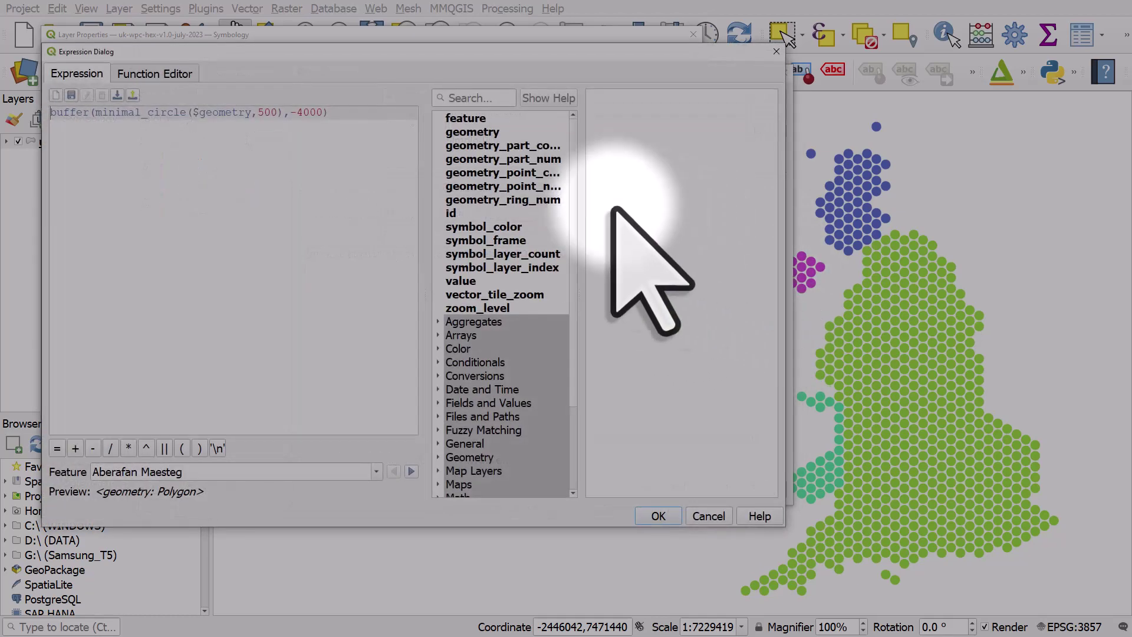
left_click_drag(339, 112, 47, 113)
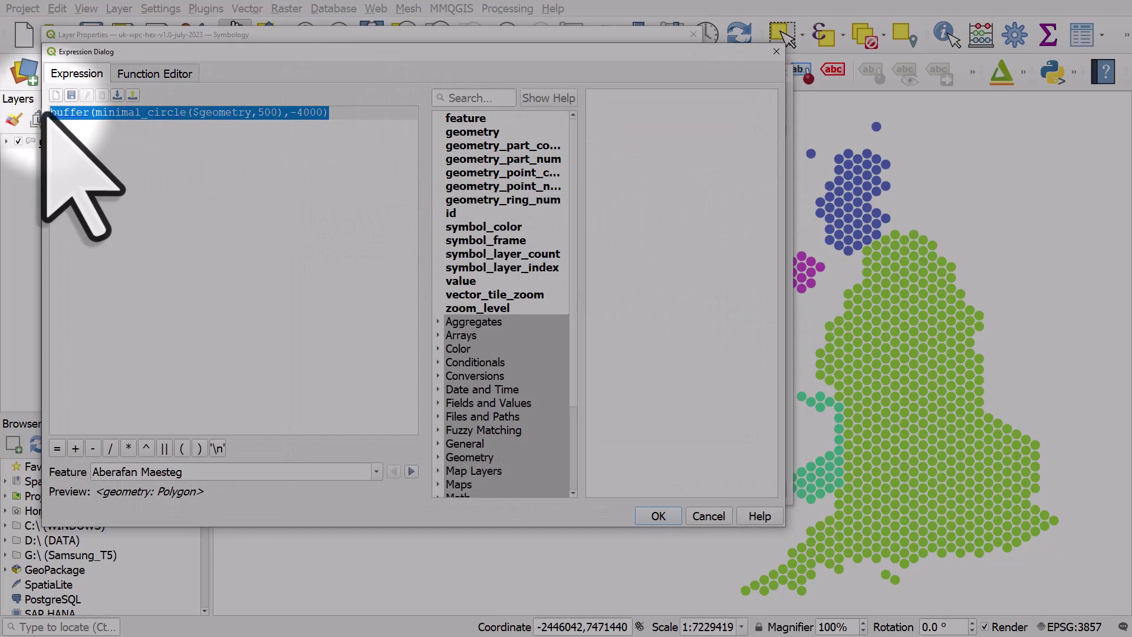
key("Delete")
Expand the Recent (generic) group and preview the earlier make_triangle expression.
scroll(477, 283, "down", 3)
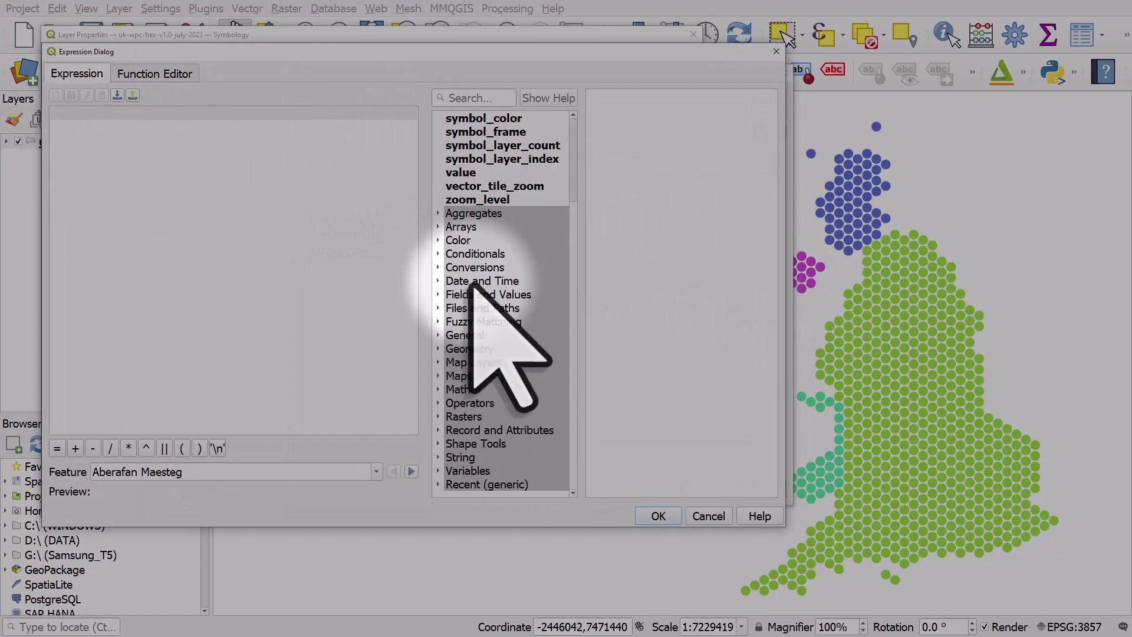
left_click(465, 485)
scroll(489, 354, "down", 3)
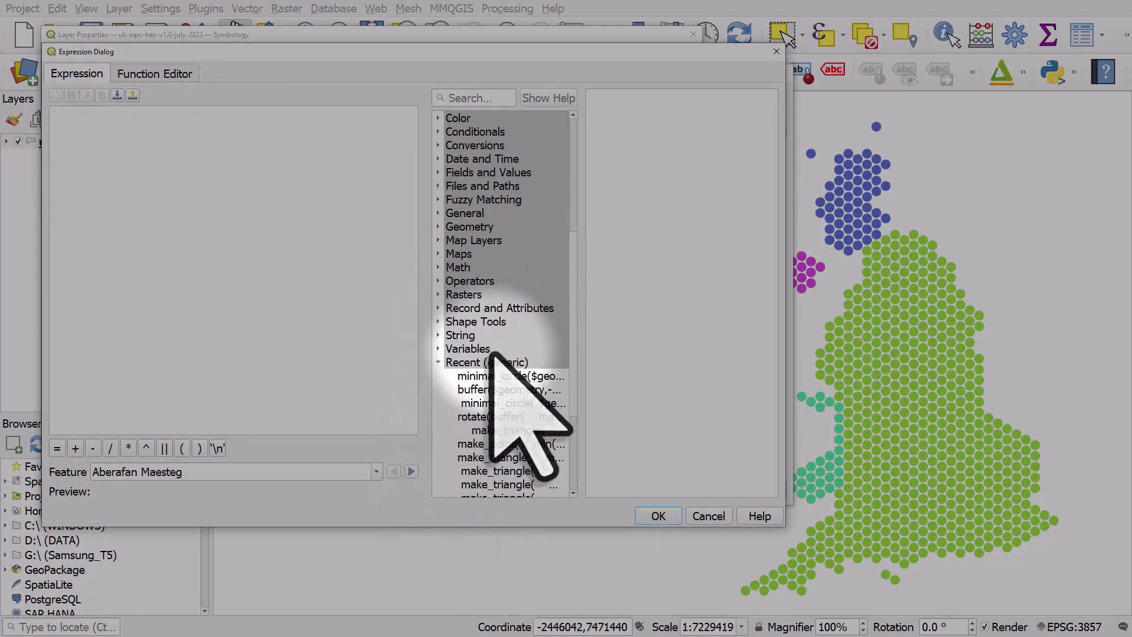
scroll(492, 354, "down", 2)
left_click(491, 349)
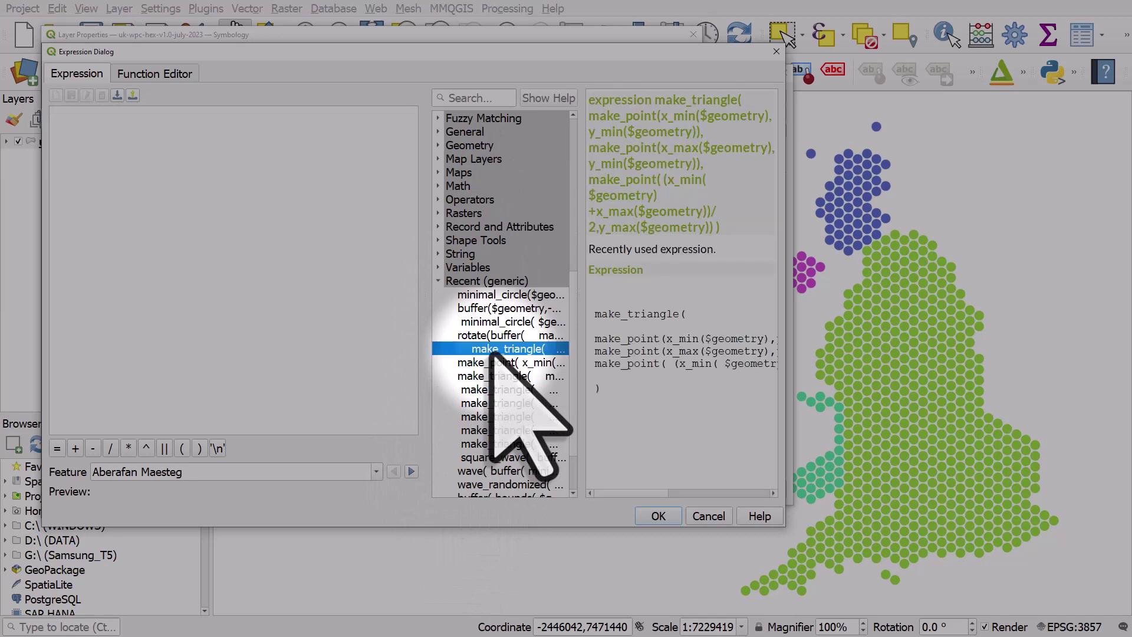
mouse_move(602, 493)
left_mouse_down()
mouse_move(644, 493)
mouse_move(596, 492)
left_mouse_up()
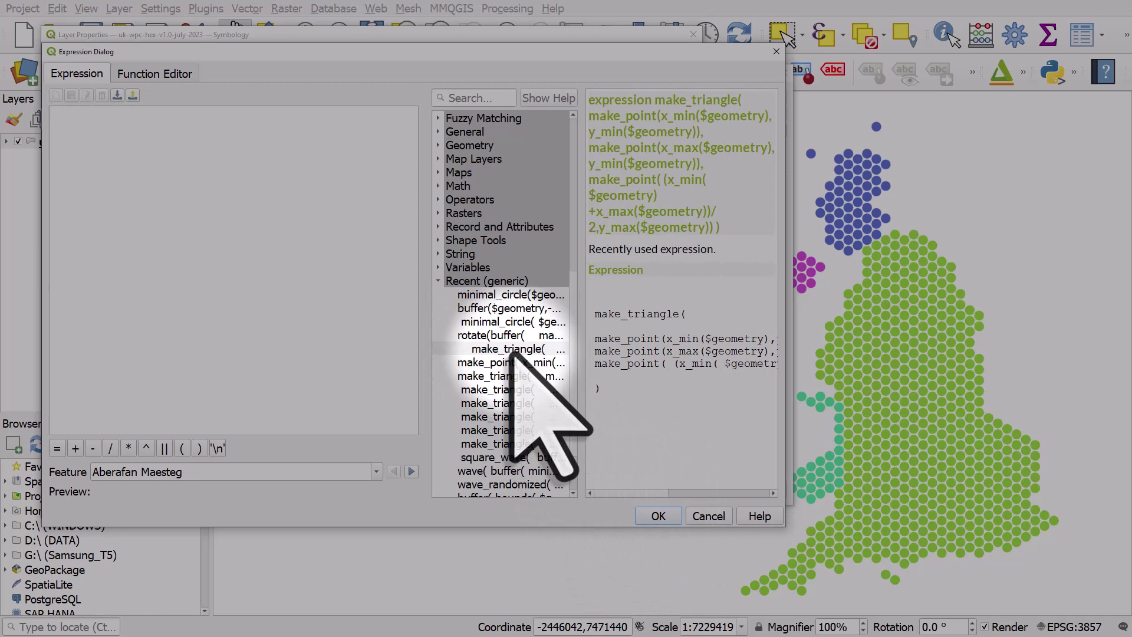
Insert the recent rotate(buffer(make_triangle…)) expression and spread its make_point parts over separate lines.
left_click(531, 336)
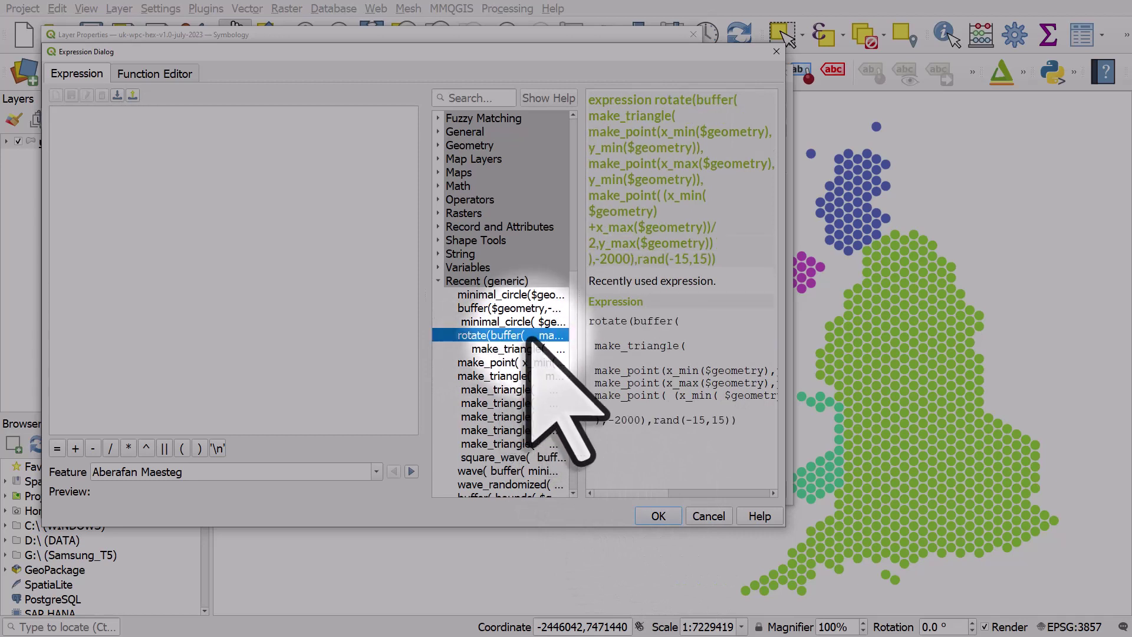
double_click(534, 336)
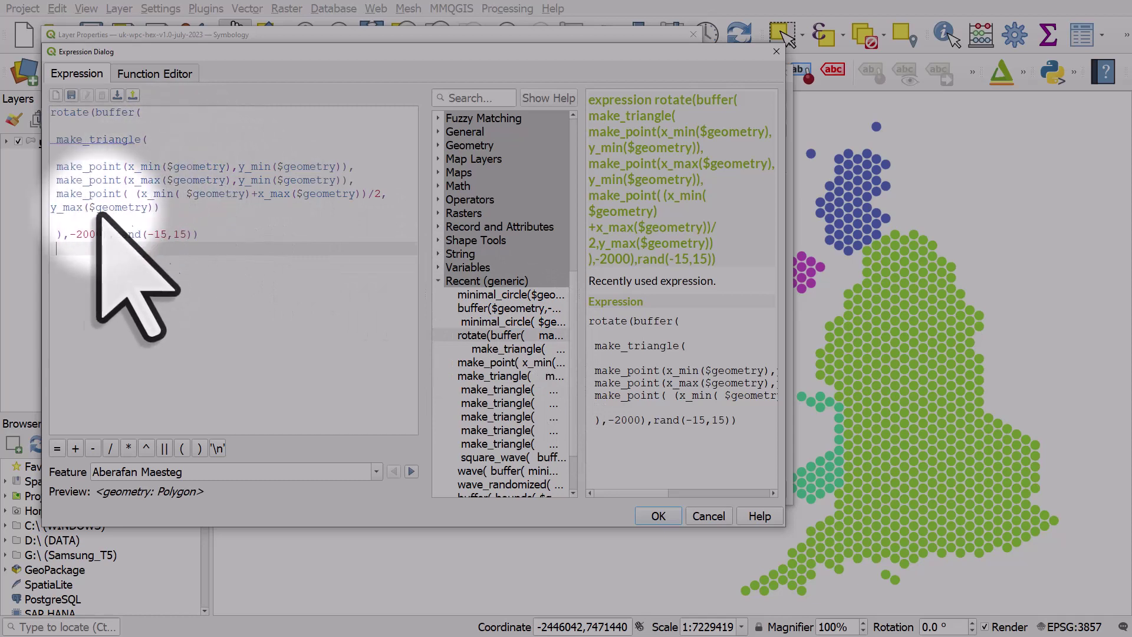
left_click(69, 235)
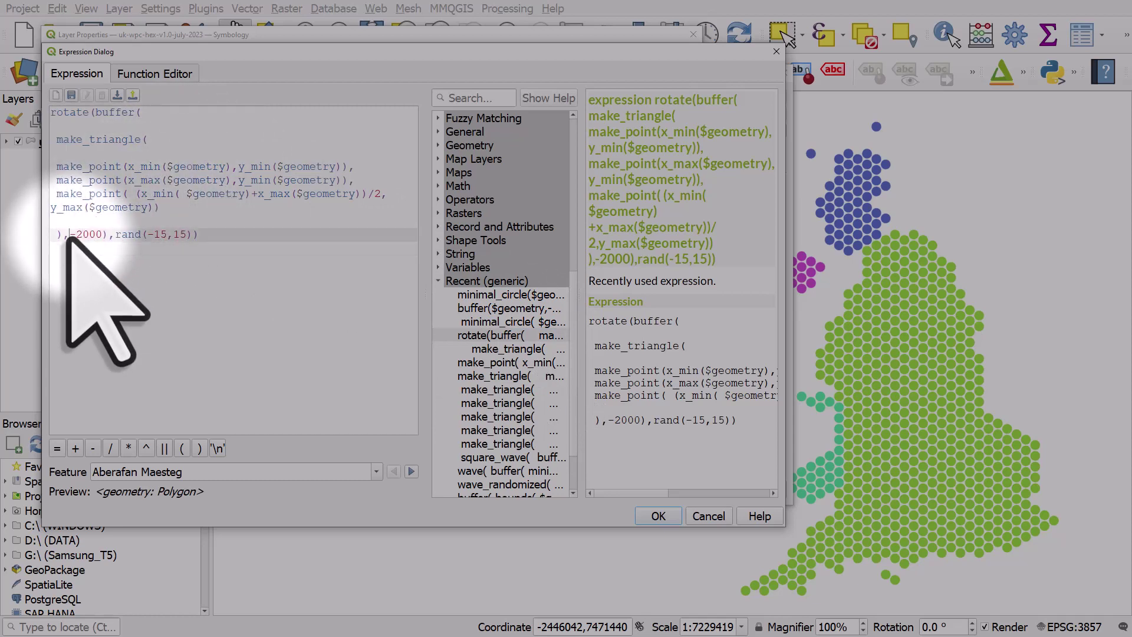
key("Return")
key("Return")
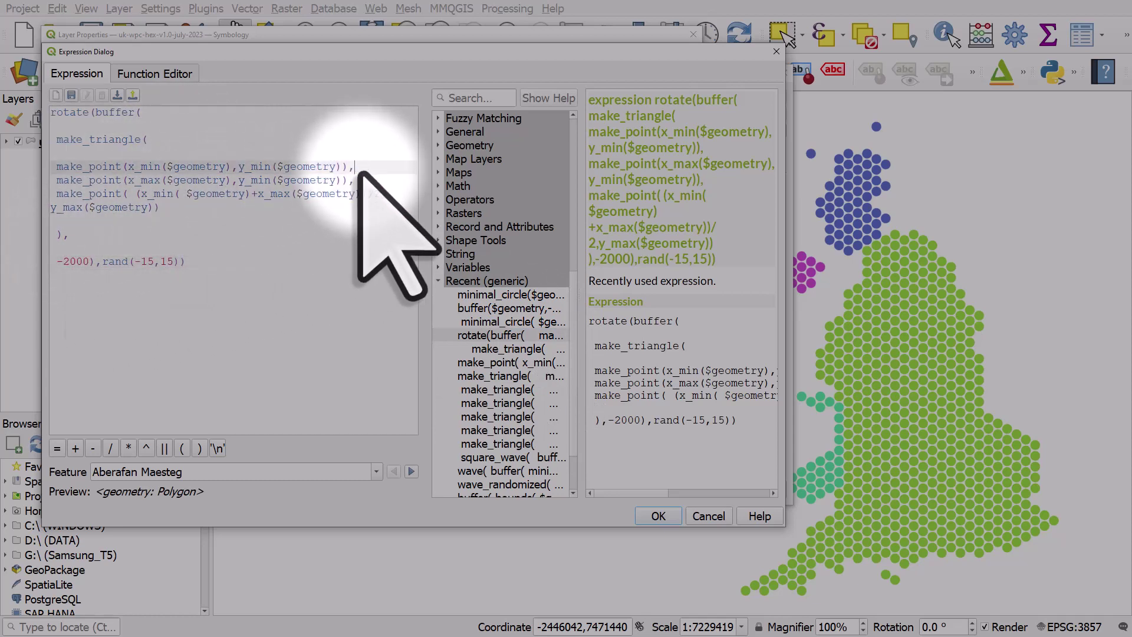
left_click(355, 168)
key("Return")
left_click(362, 197)
key("Return")
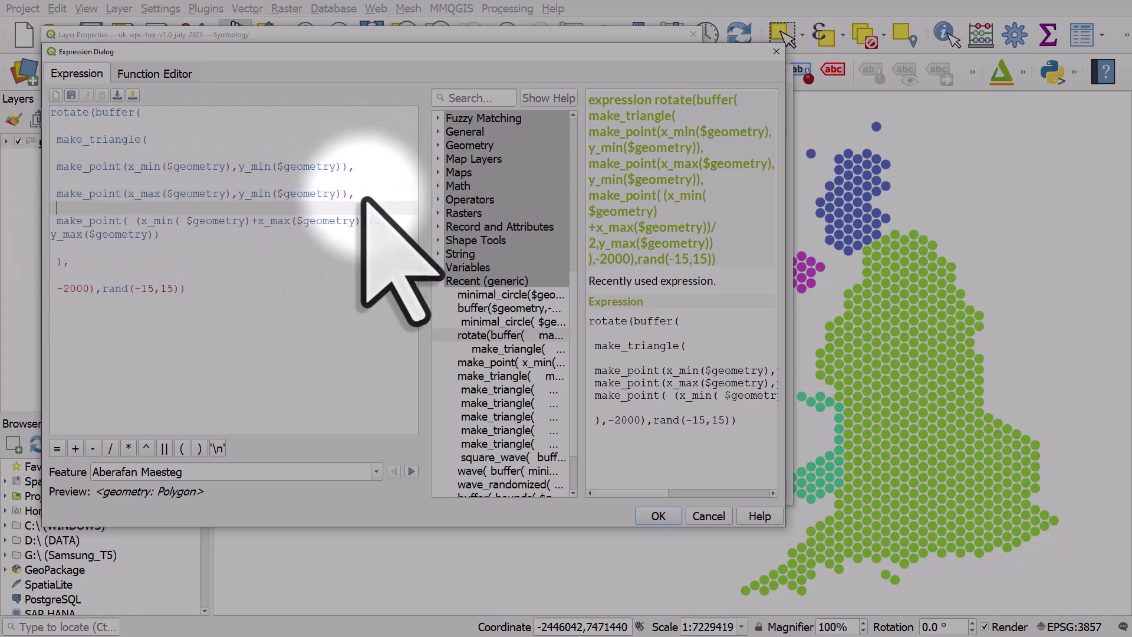
left_click(390, 226)
key("Return")
key("BackSpace")
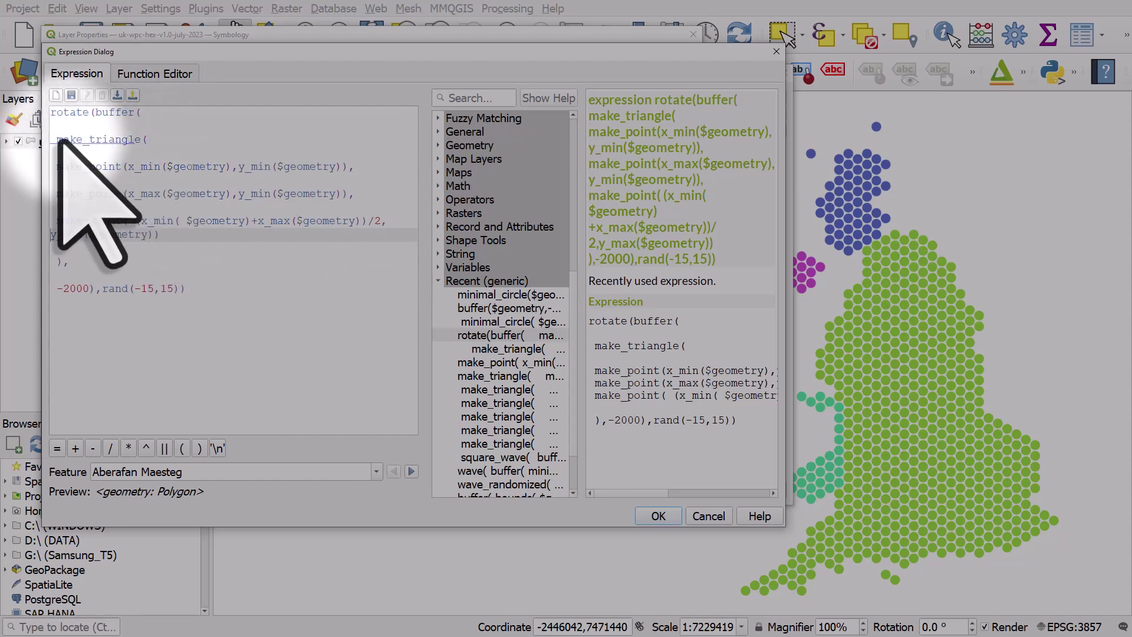
Review the -2000 buffer and rand(-15,15) rotation, fix the closing brackets with '))', and accept.
left_click_drag(56, 140, 158, 236)
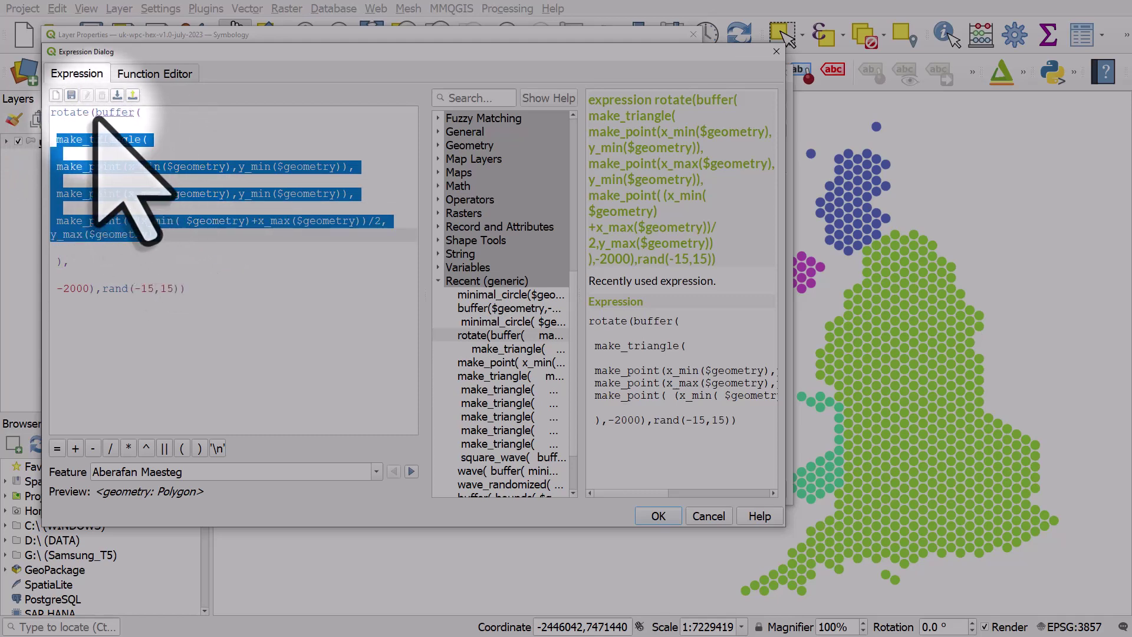
left_click_drag(89, 289, 56, 289)
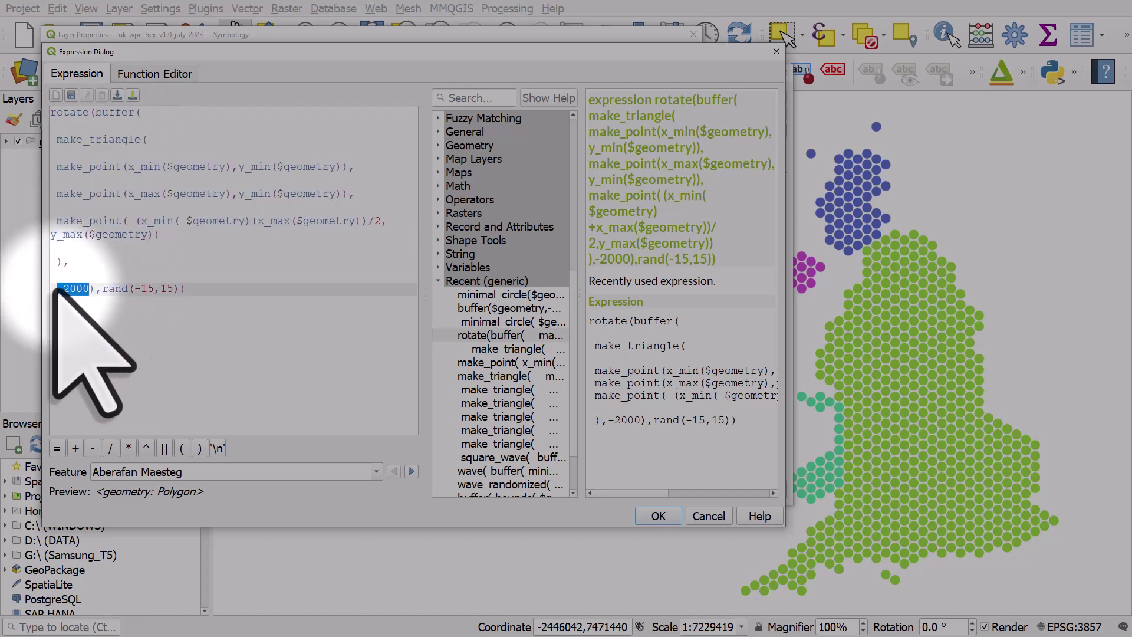
double_click(73, 112)
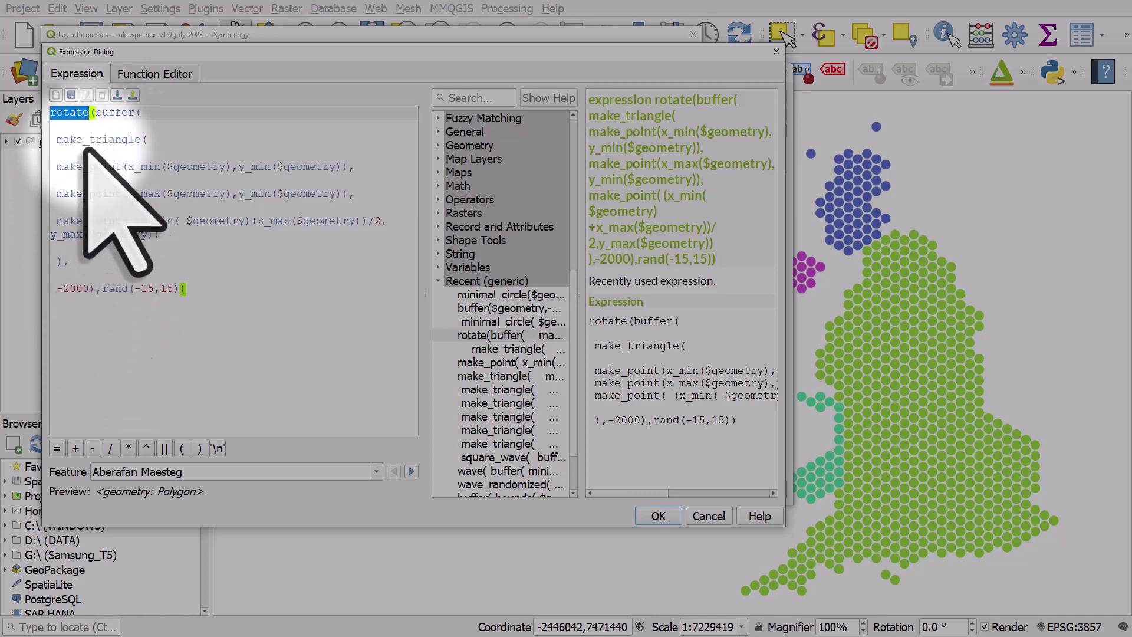
double_click(113, 289)
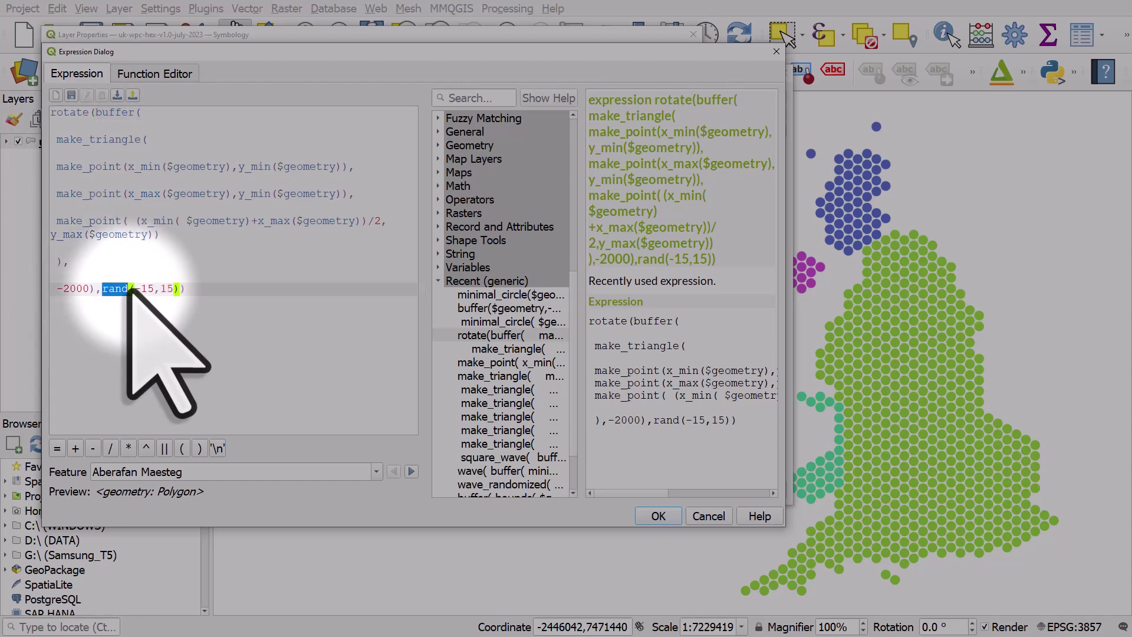
left_click_drag(130, 289, 175, 290)
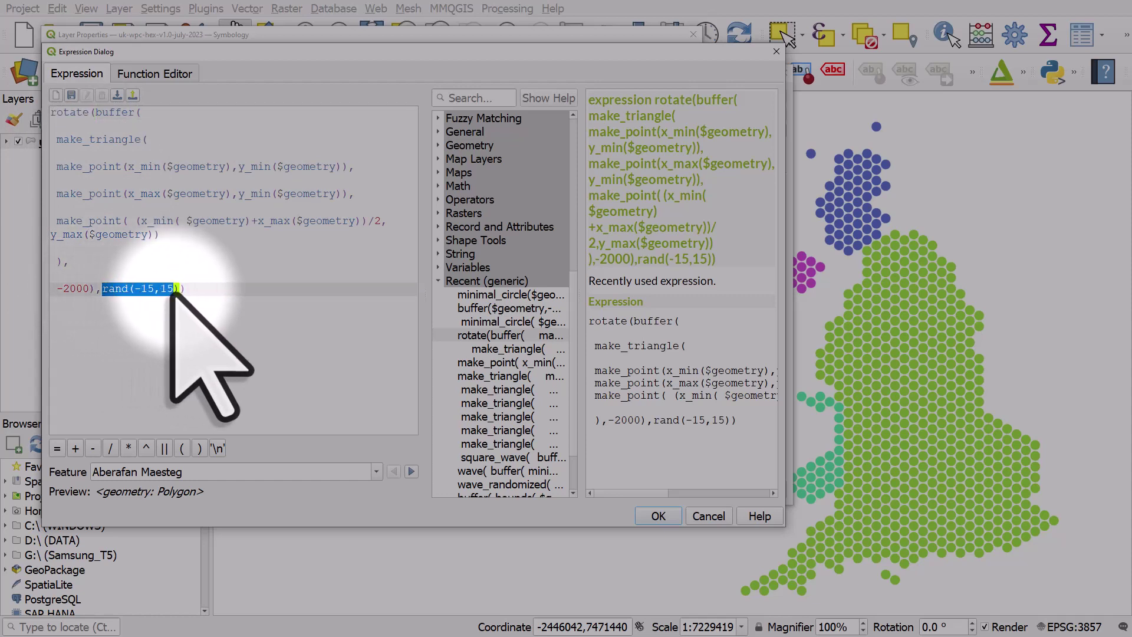
left_click(271, 298)
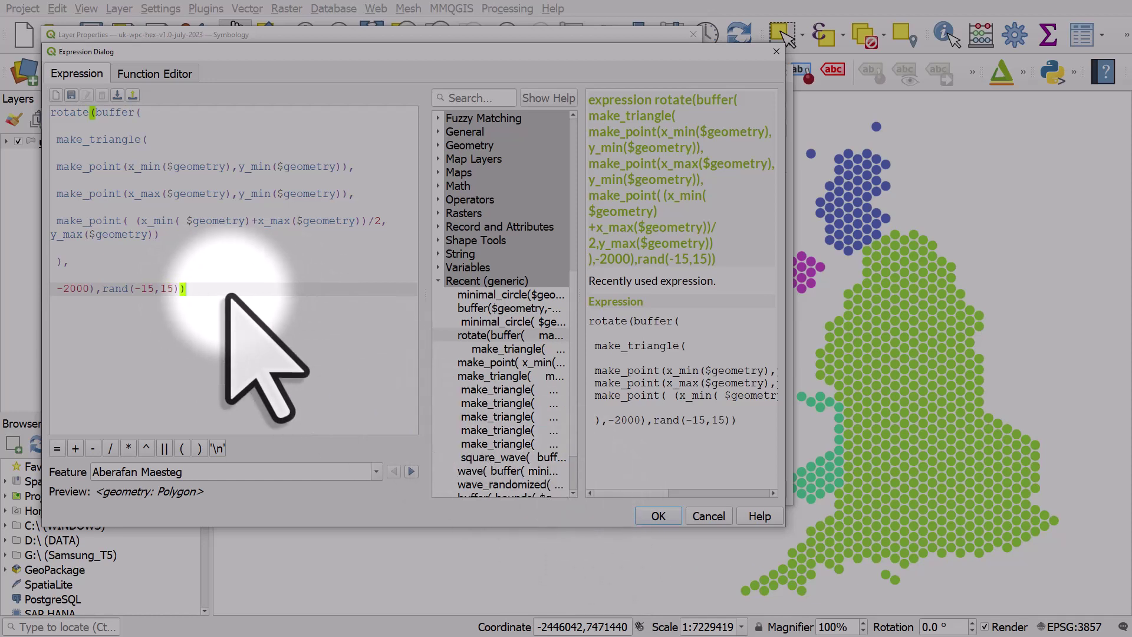
key("BackSpace")
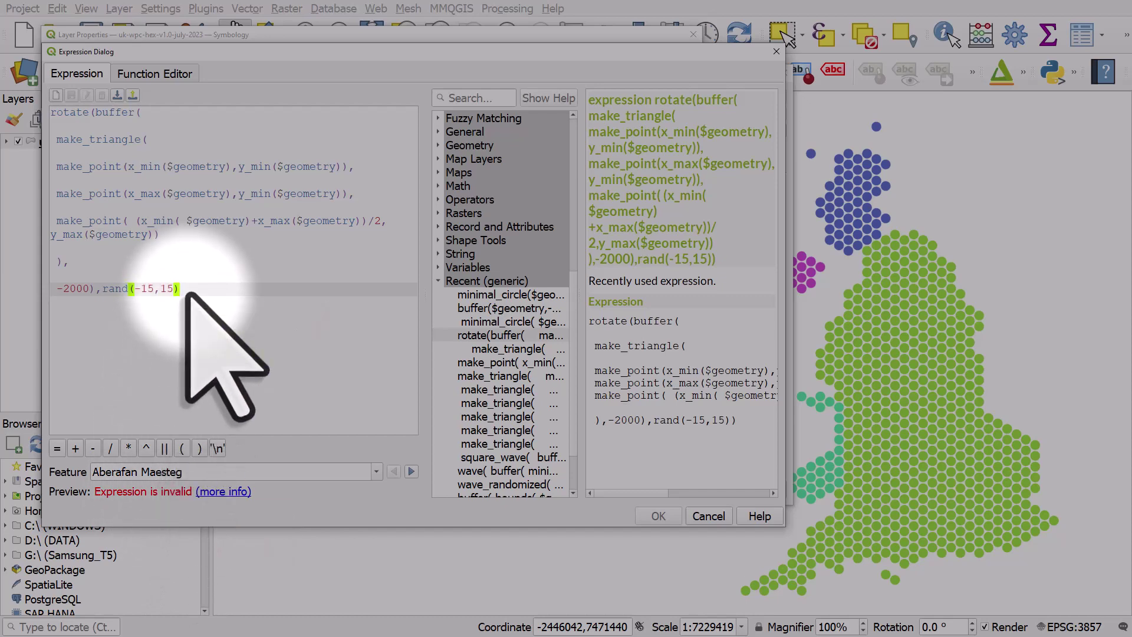
type(")")
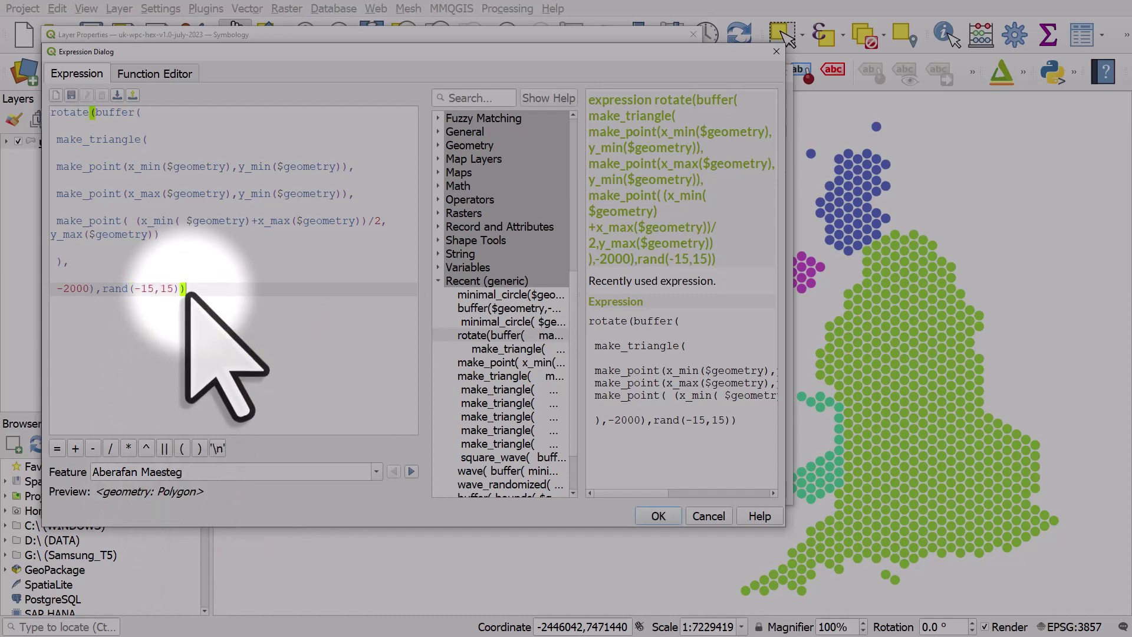
left_click(658, 517)
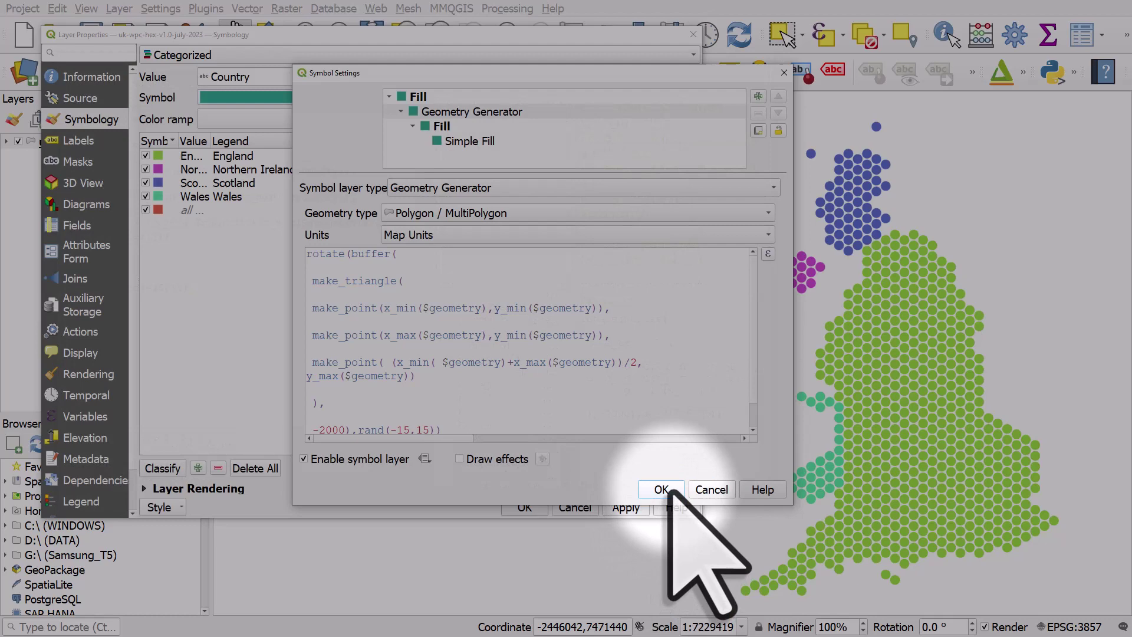
Apply the triangle symbol, redraw the map twice for new random rotations, and select the hex layer.
left_click(661, 490)
left_click(627, 508)
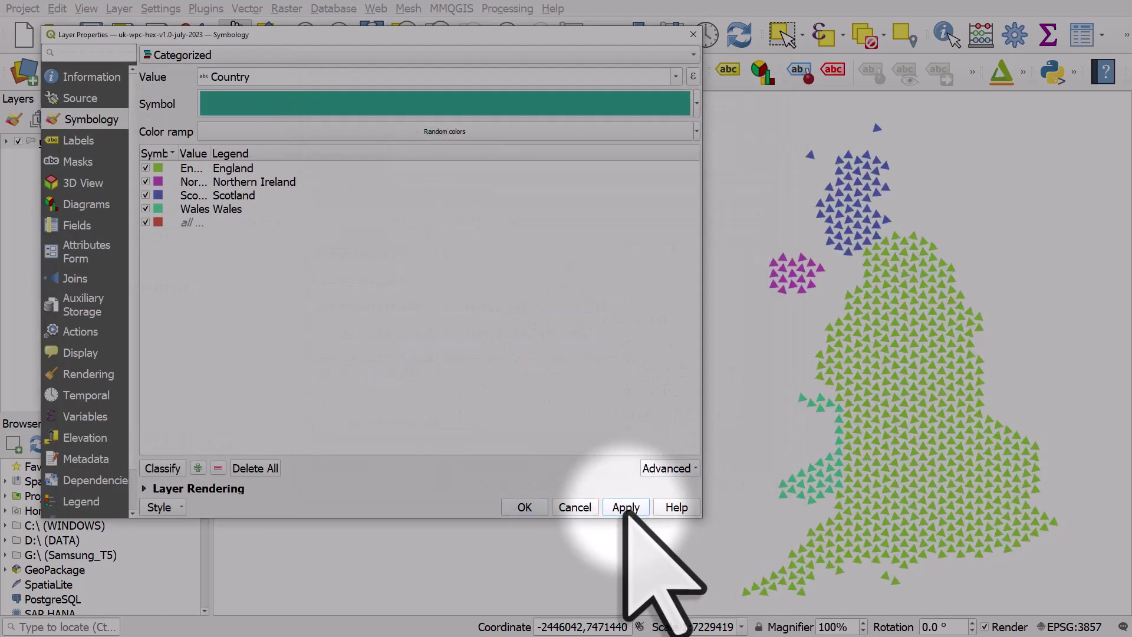
left_click(524, 507)
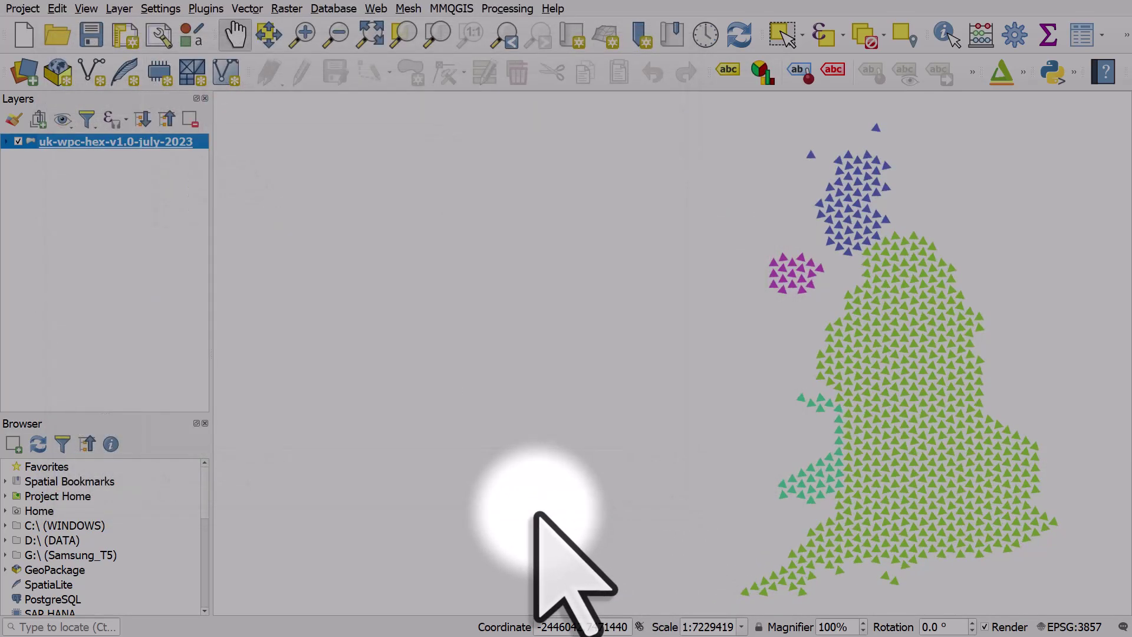
left_click(739, 37)
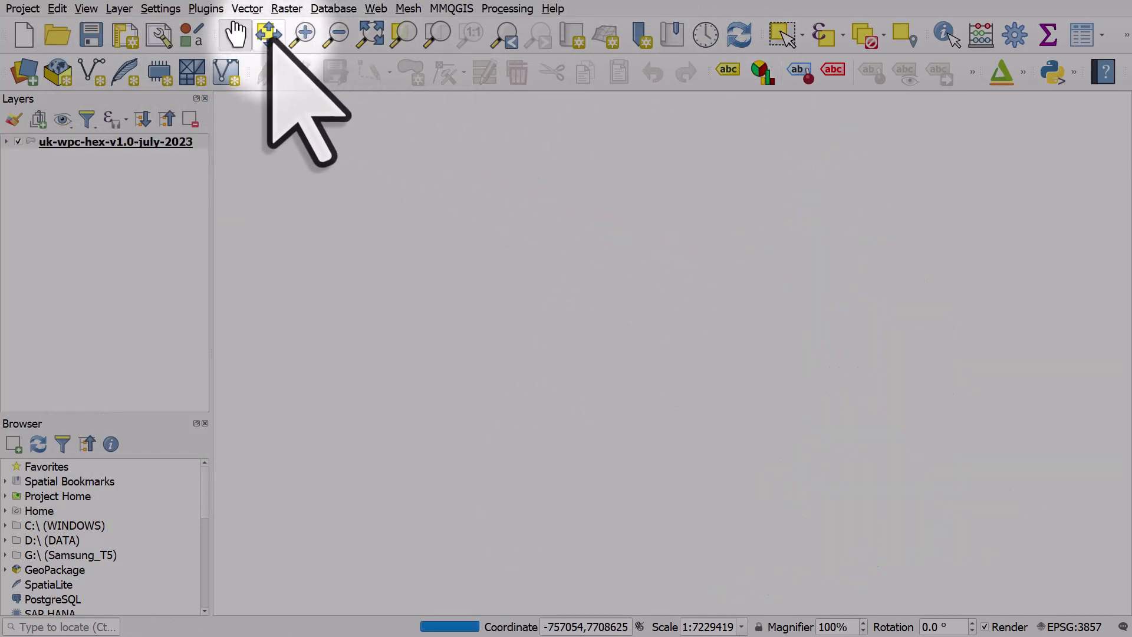
left_click(740, 38)
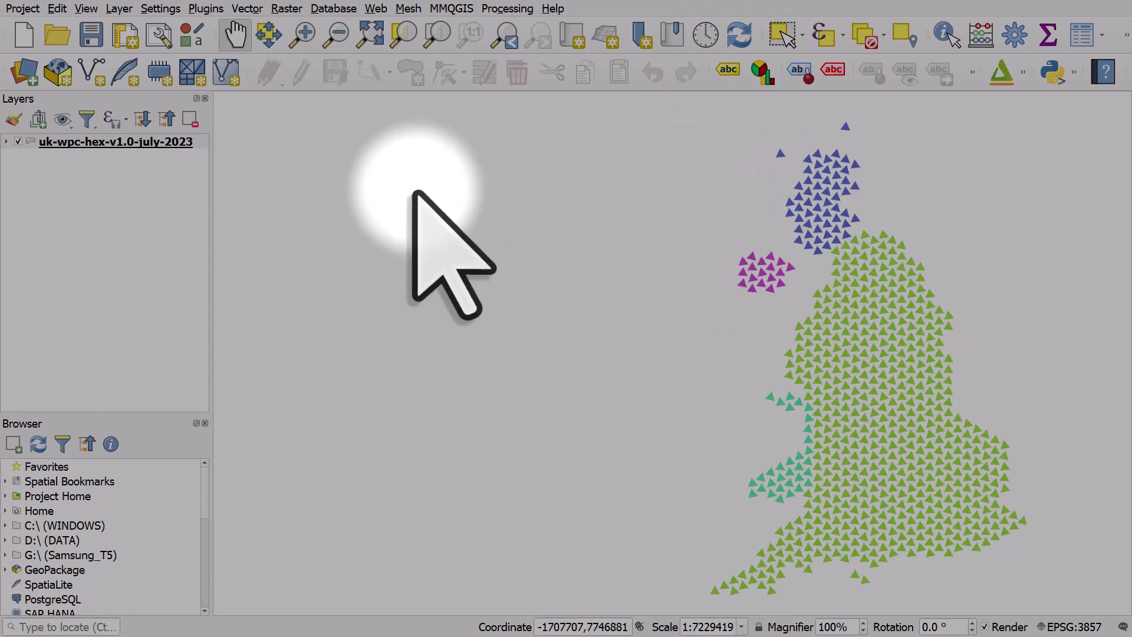
left_click(127, 145)
Reopen the category symbol's Geometry Generator settings and place the caret before rand in the triangle expression.
double_click(126, 145)
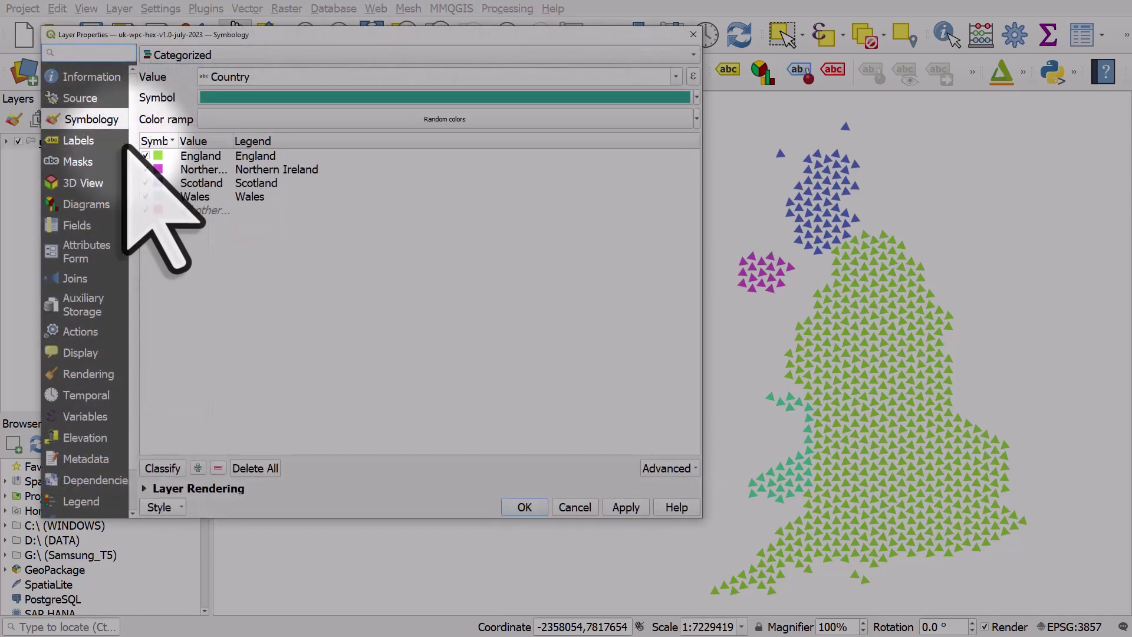
left_click(697, 97)
left_click(313, 114)
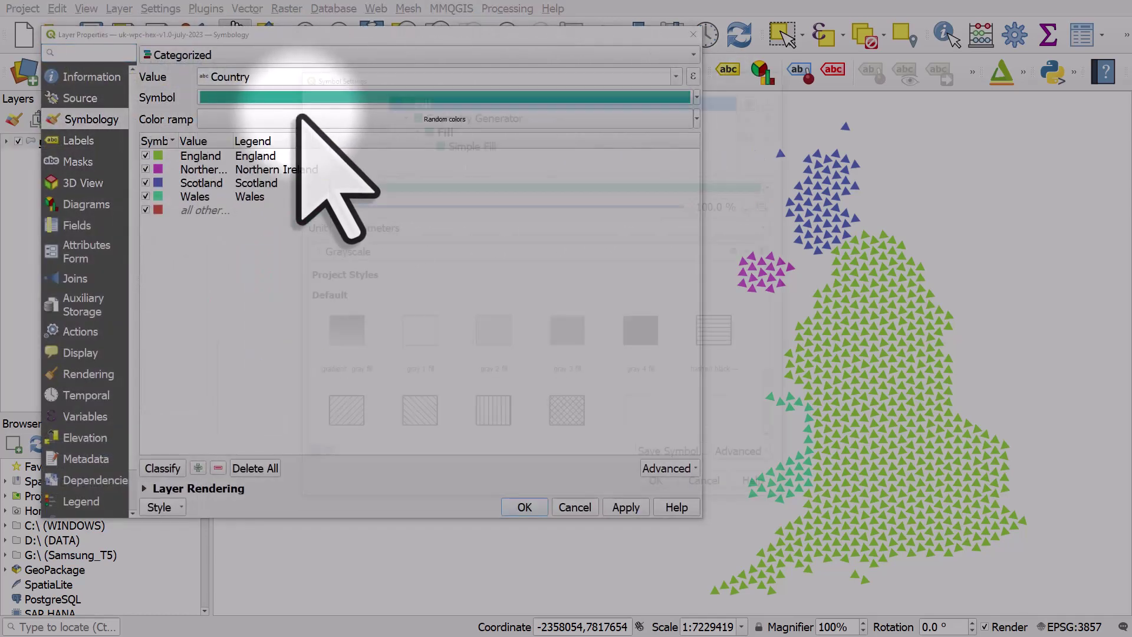
left_click(472, 113)
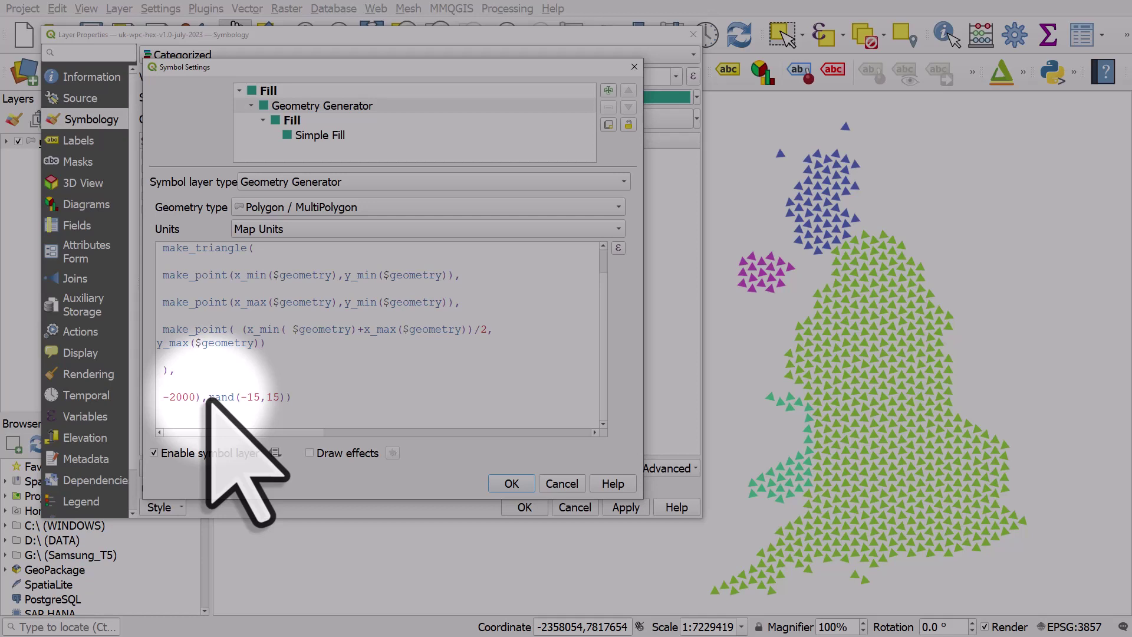
left_click(209, 397)
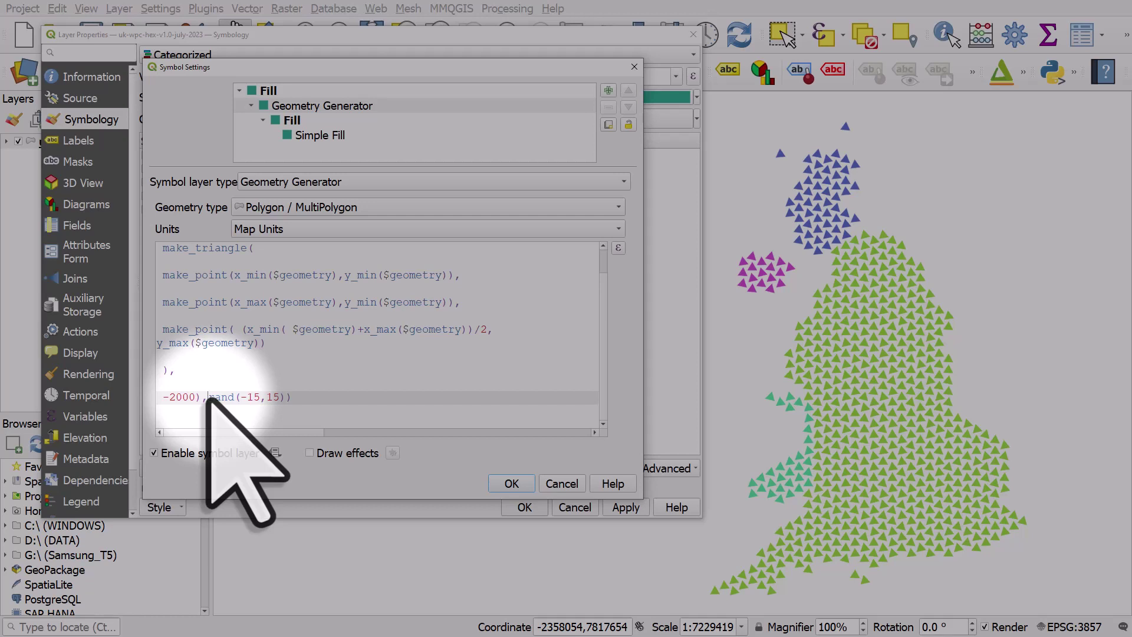
Clear the triangle expression and insert the recent minimal_circle( $geometry,500) entry.
left_click(618, 248)
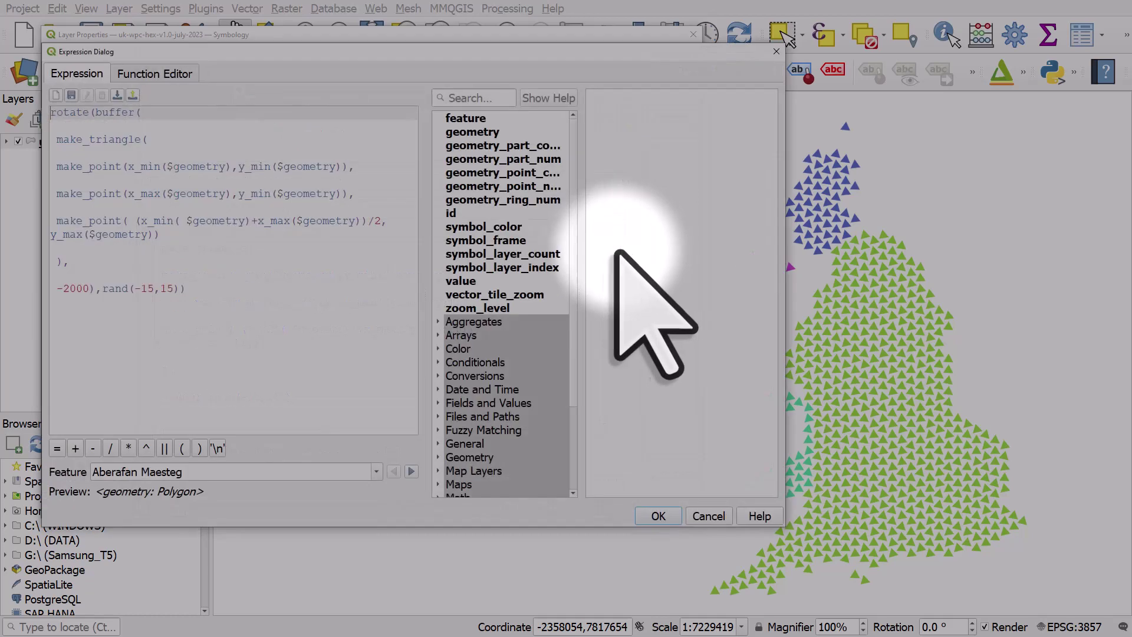
left_click_drag(223, 299, 50, 113)
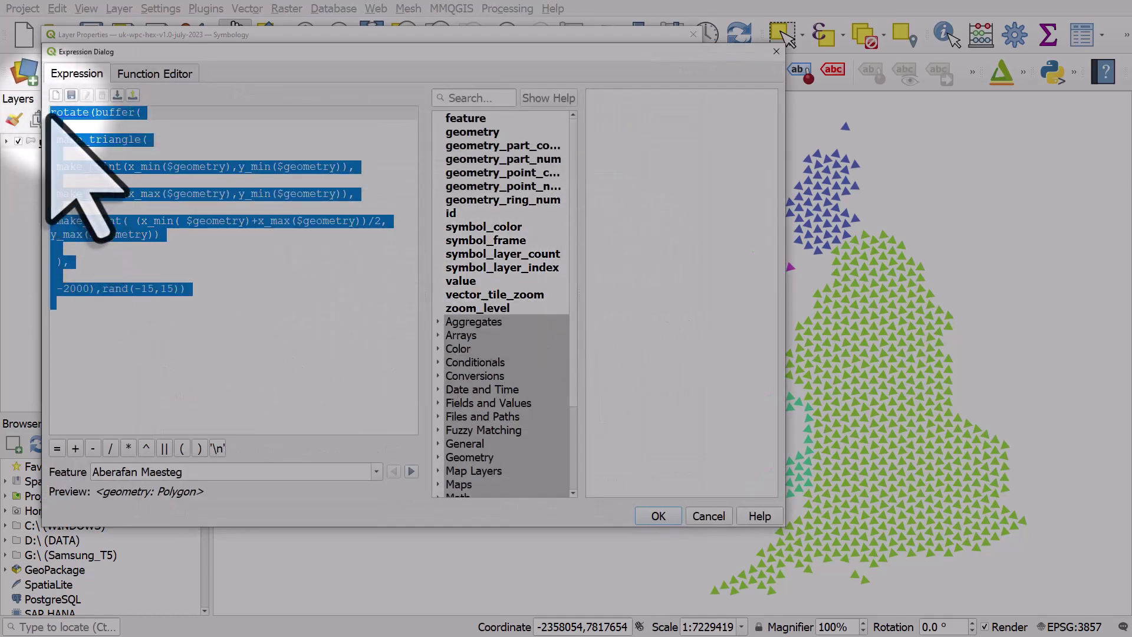
key("Delete")
scroll(439, 377, "down", 3)
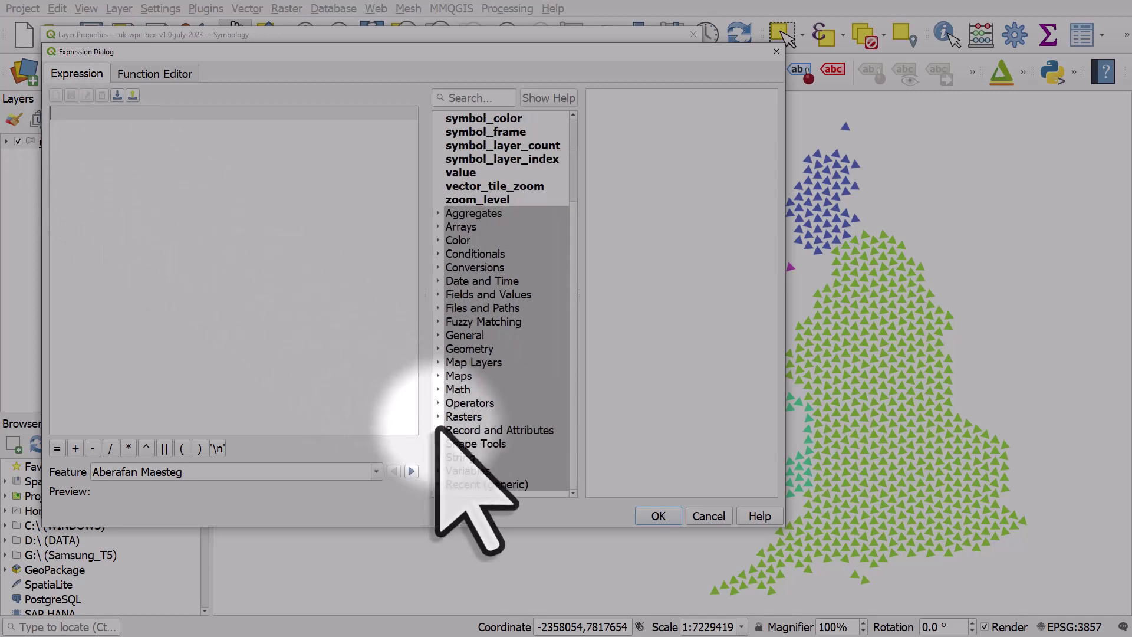
left_click(437, 485)
scroll(531, 342, "down", 7)
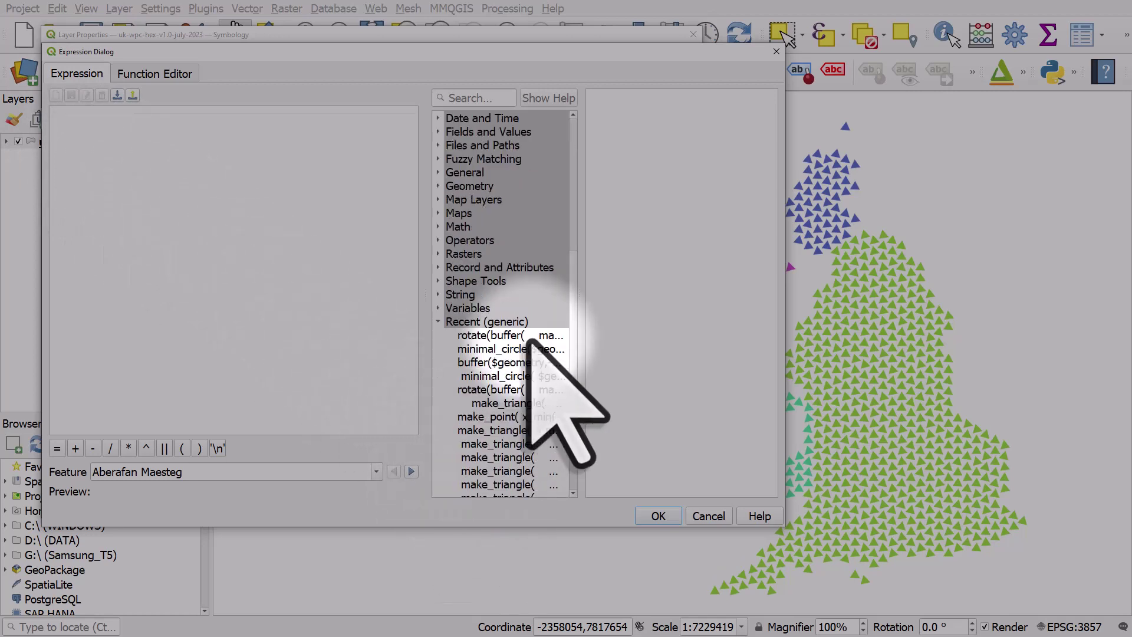
left_click(498, 282)
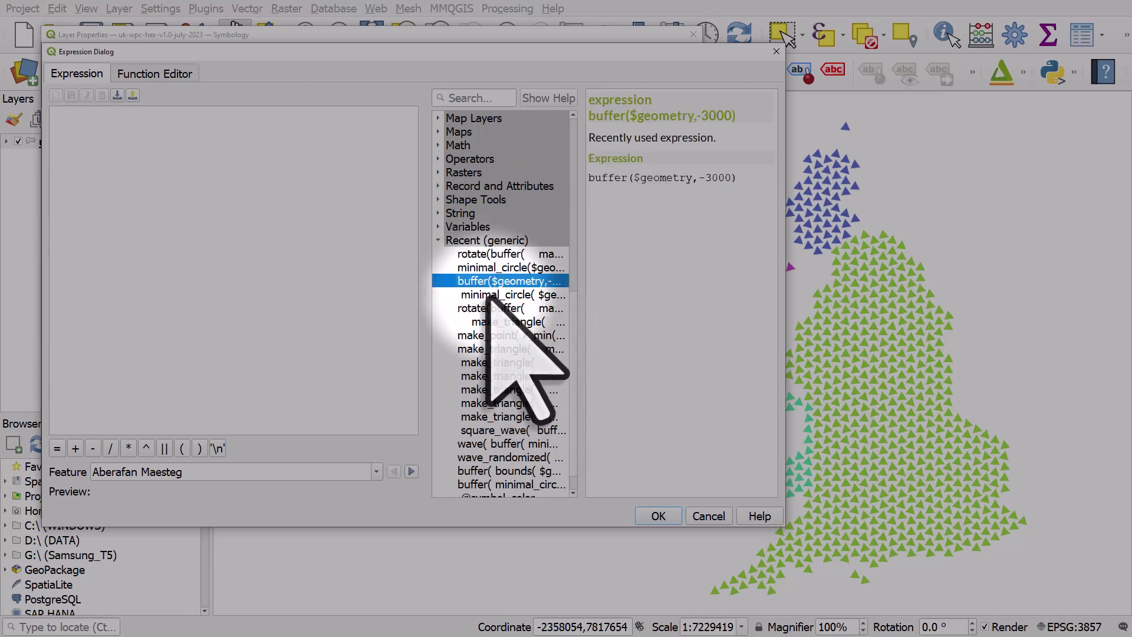
left_click(489, 295)
double_click(489, 295)
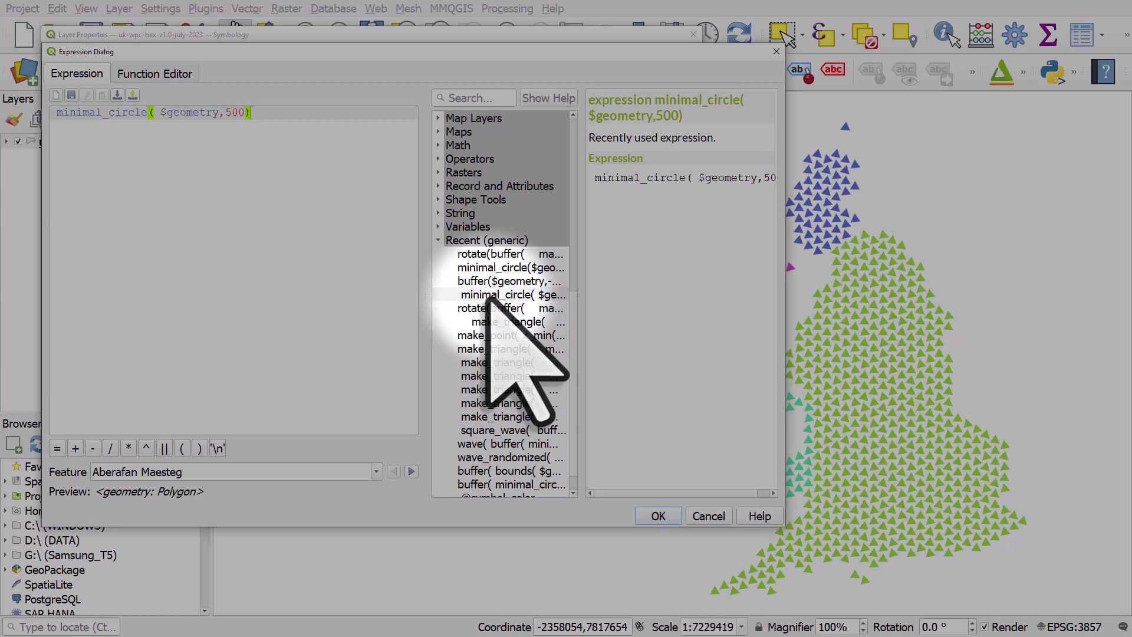
Change the circle value to -5000 and confirm the expression and symbol settings.
left_click(224, 112)
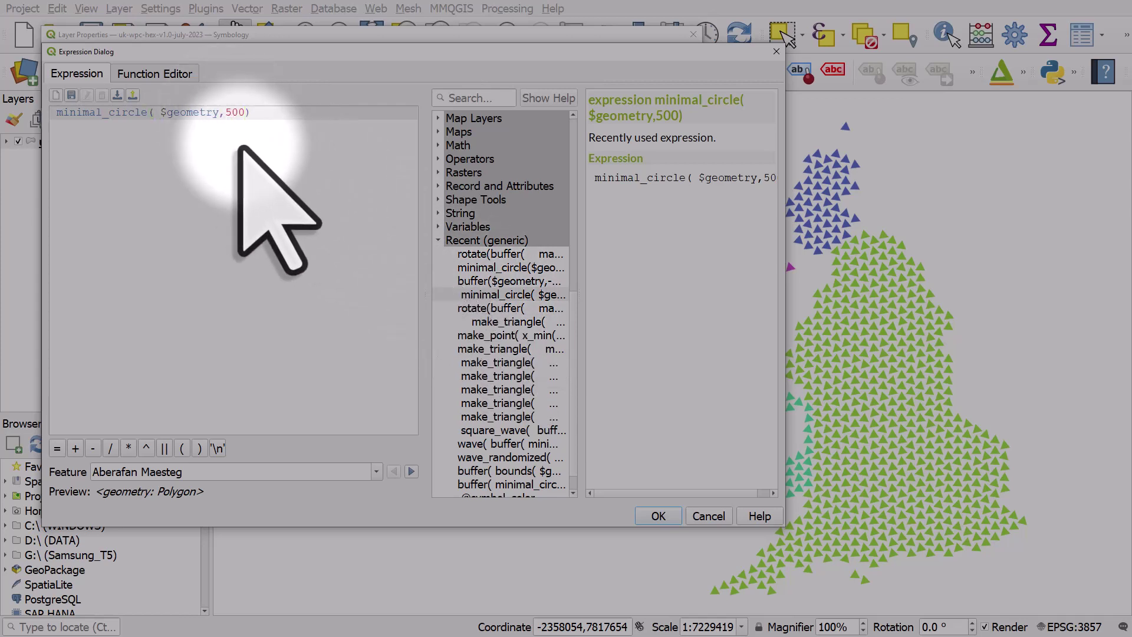
type("-5")
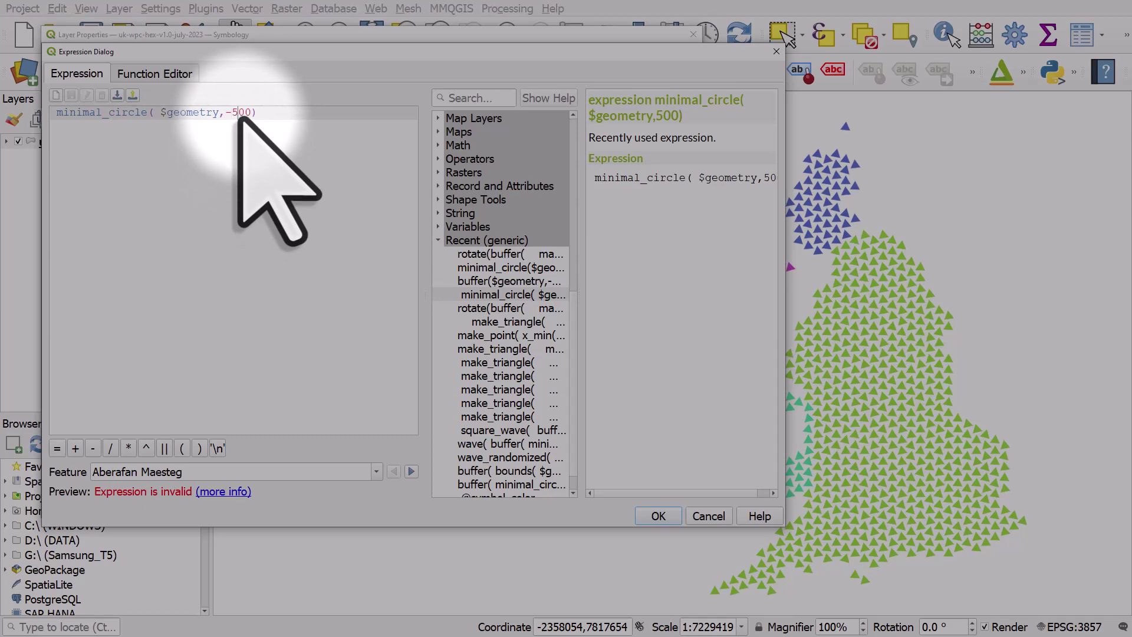
type("0")
left_click(658, 516)
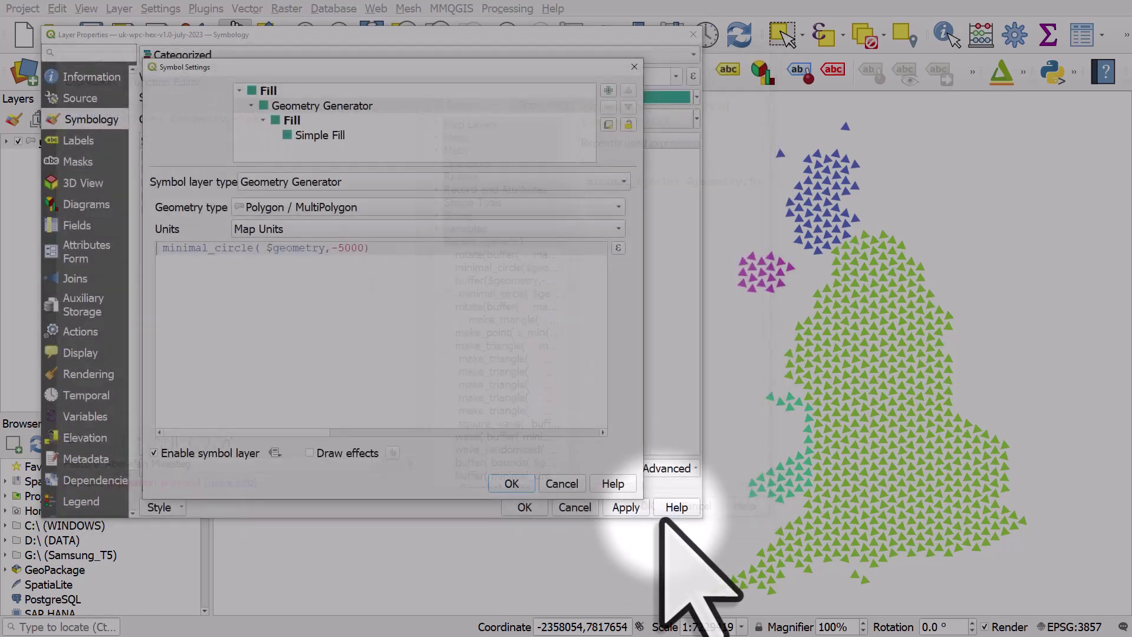
left_click(511, 483)
Apply the style, reopen the Geometry Generator expression editor, and clear the old minimal_circle expression.
left_click(626, 507)
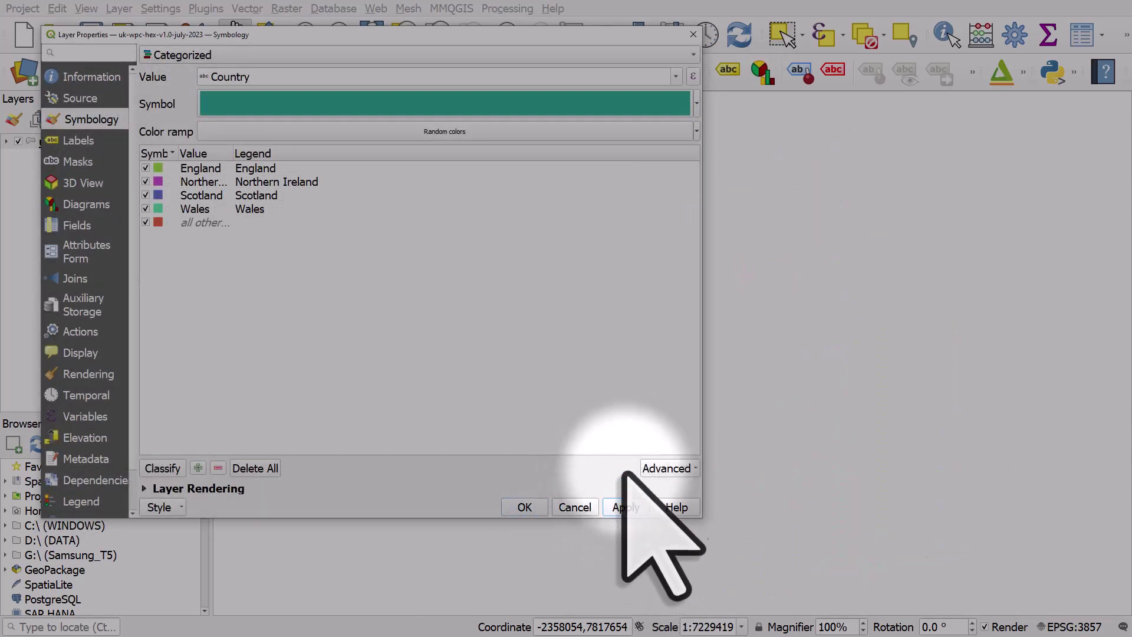
left_click(697, 104)
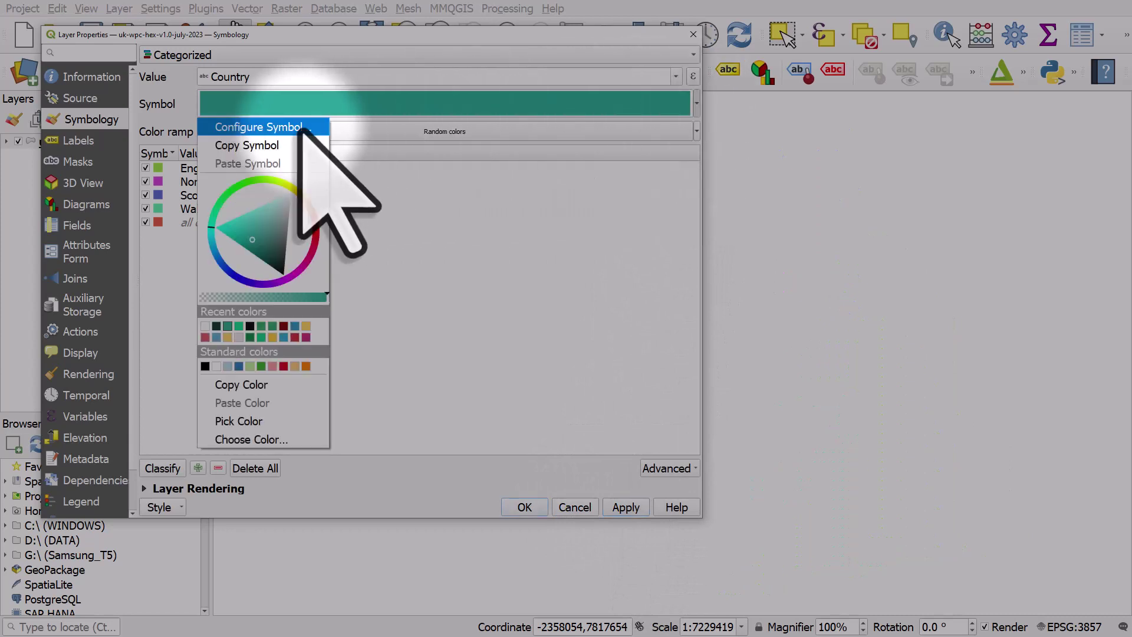
left_click(321, 121)
left_click(326, 119)
left_click(348, 106)
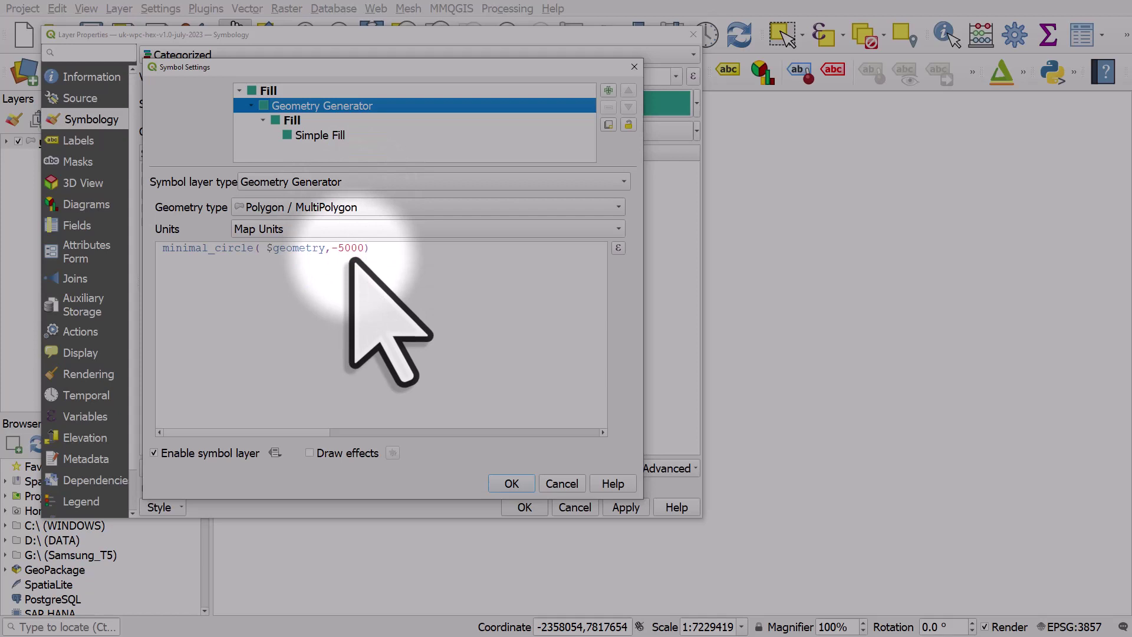
left_click(617, 249)
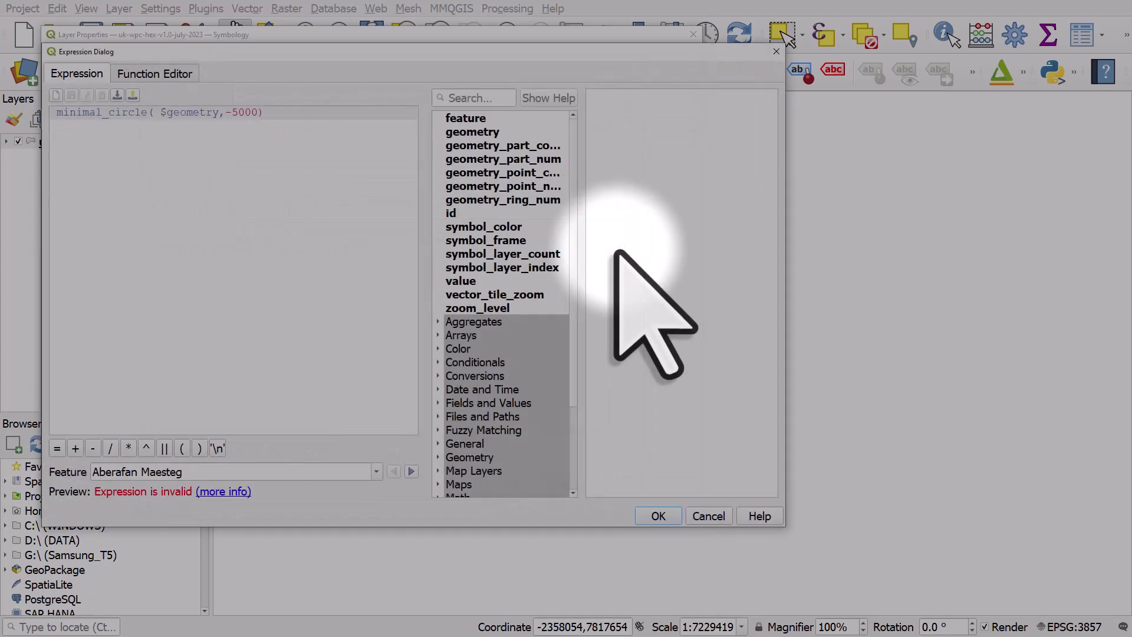
left_click_drag(265, 113, 19, 110)
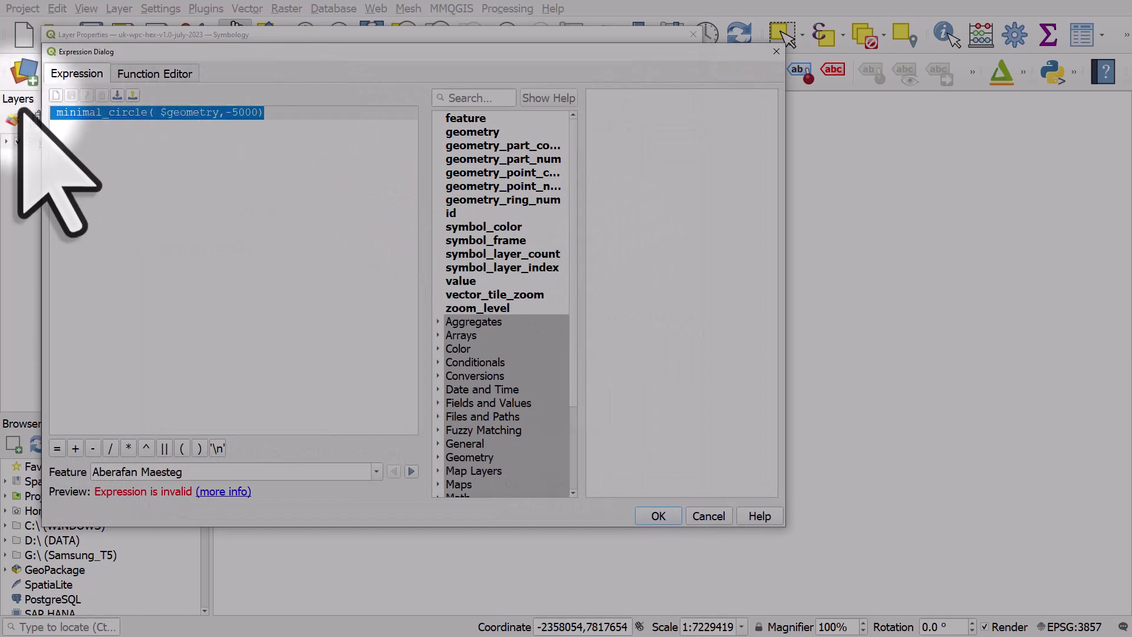
key("Delete")
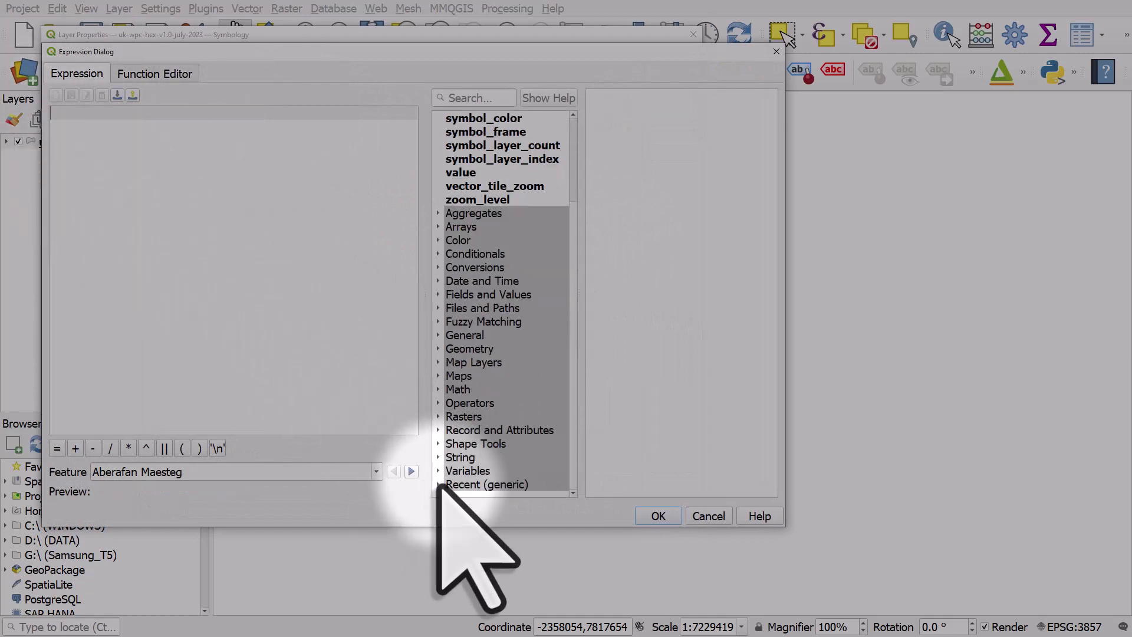
Browse recent expressions, then type minimal_circle($geometry,500) into the empty editor.
left_click(438, 485)
scroll(485, 352, "down", 4)
scroll(485, 352, "down", 2)
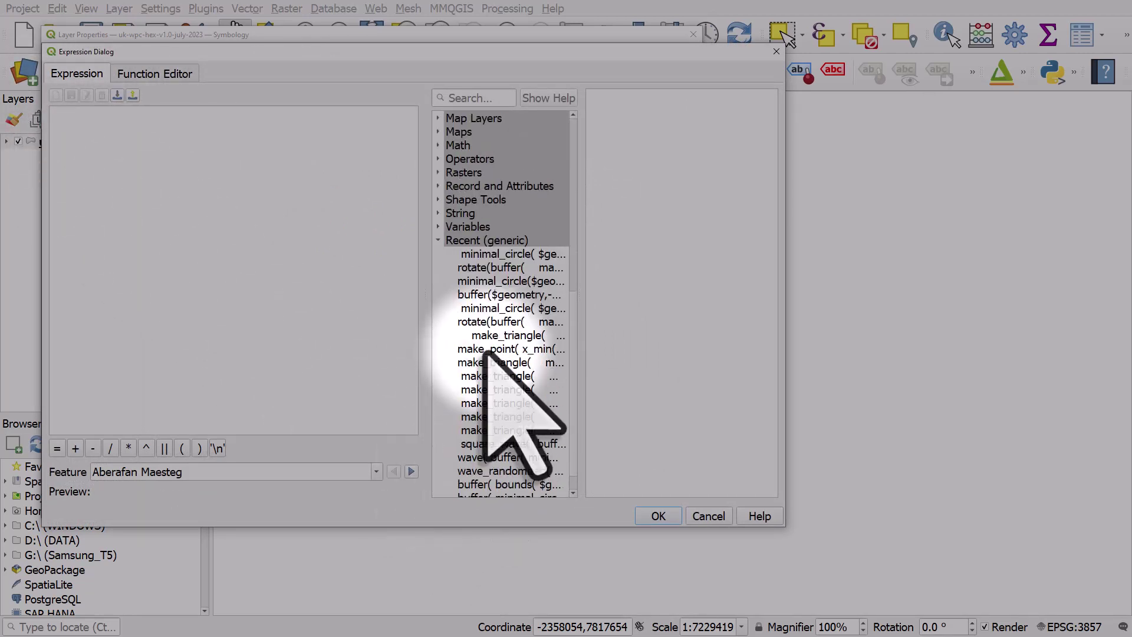
left_click(489, 312)
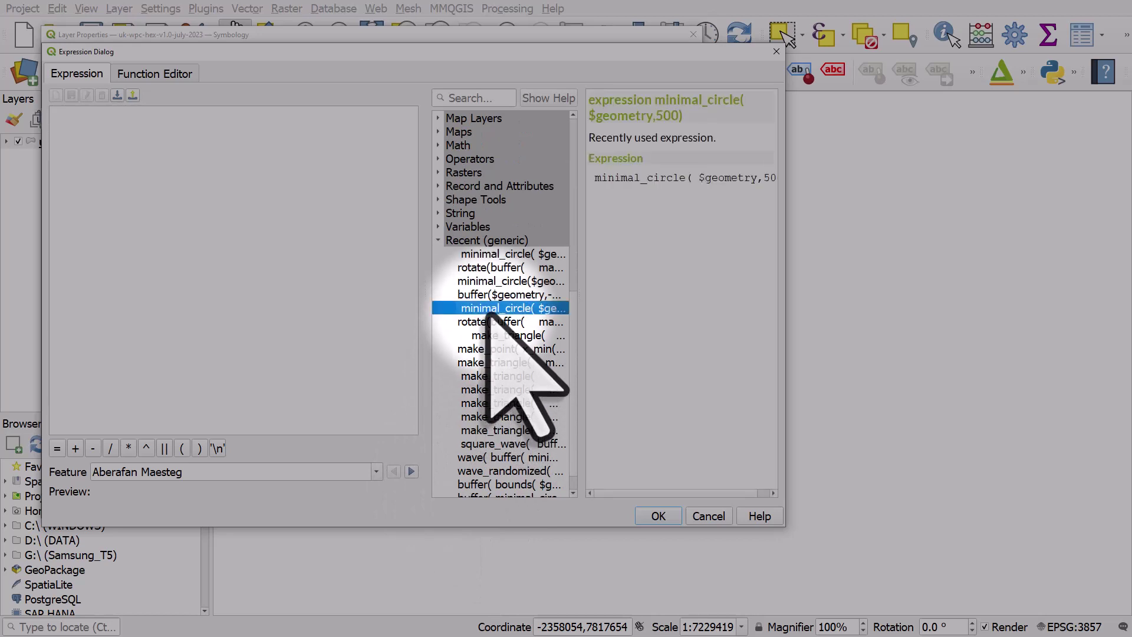
left_click(494, 282)
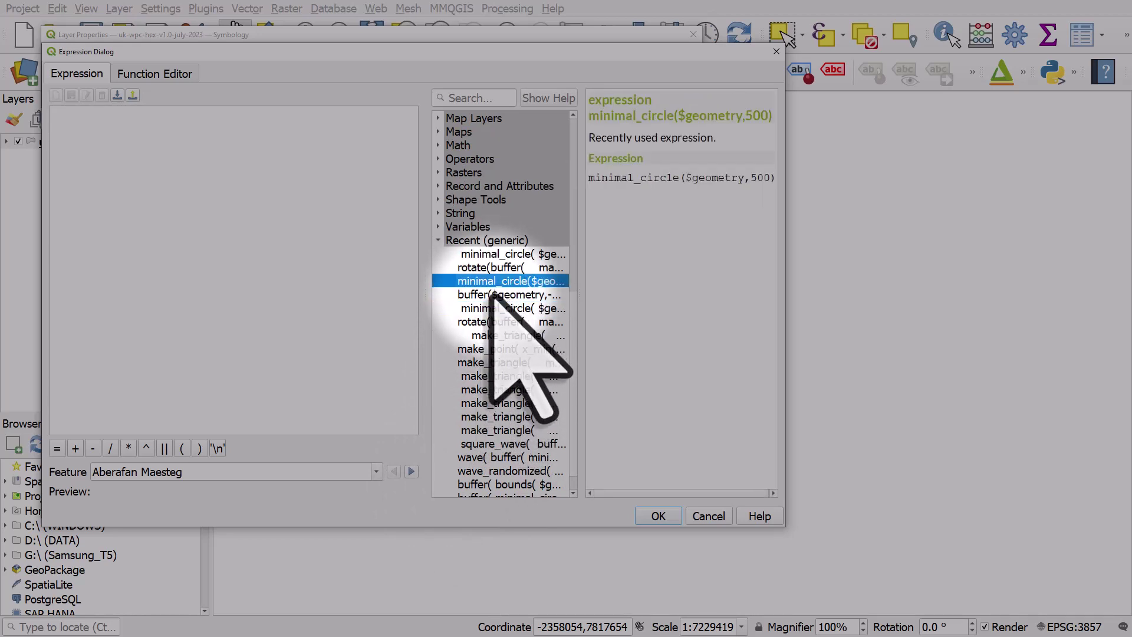
left_click(491, 295)
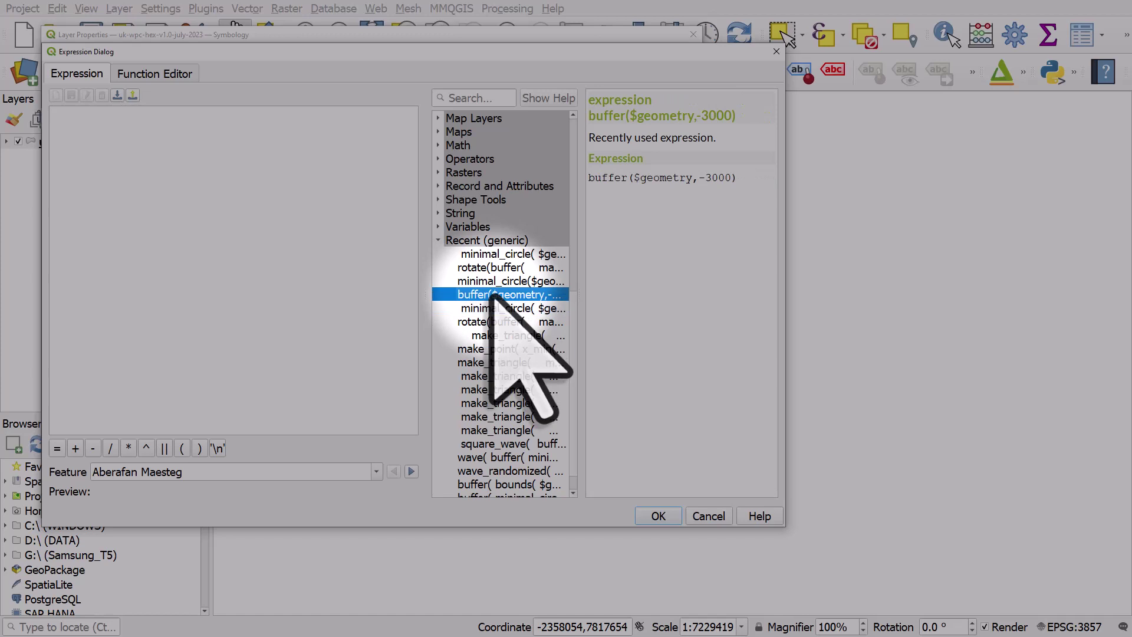
left_click(496, 304)
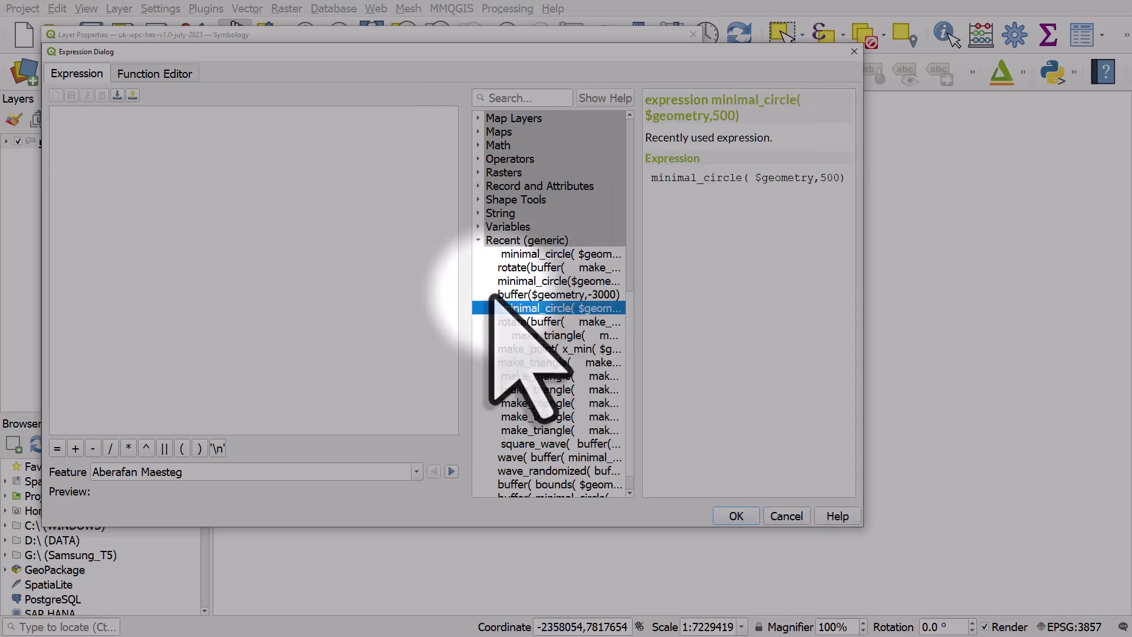
left_click(329, 138)
type("minim")
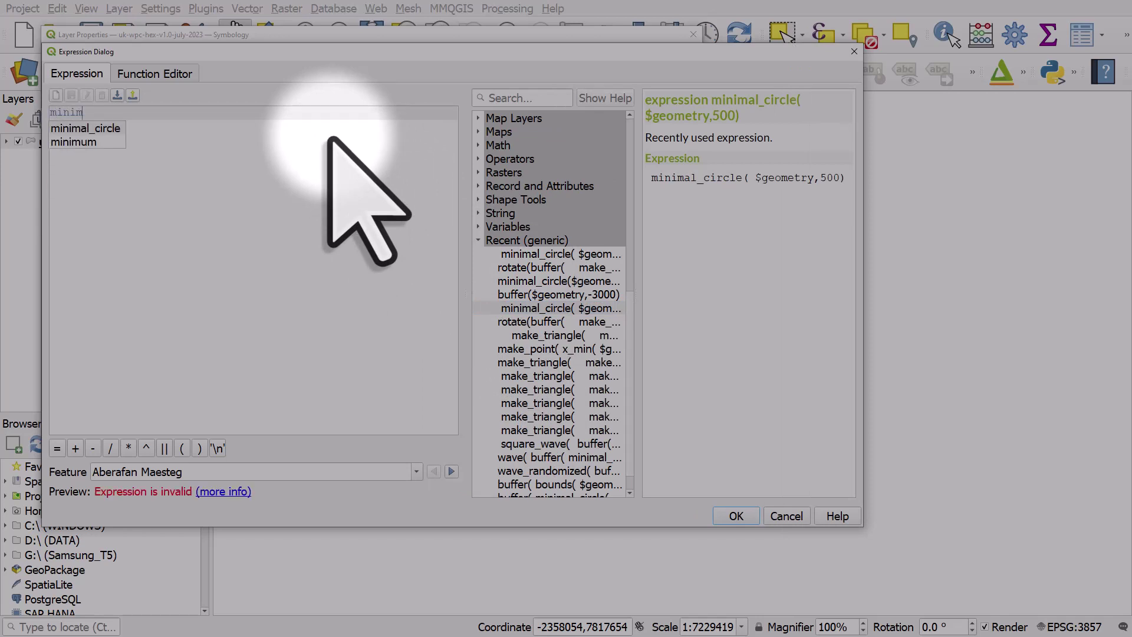
key("Return")
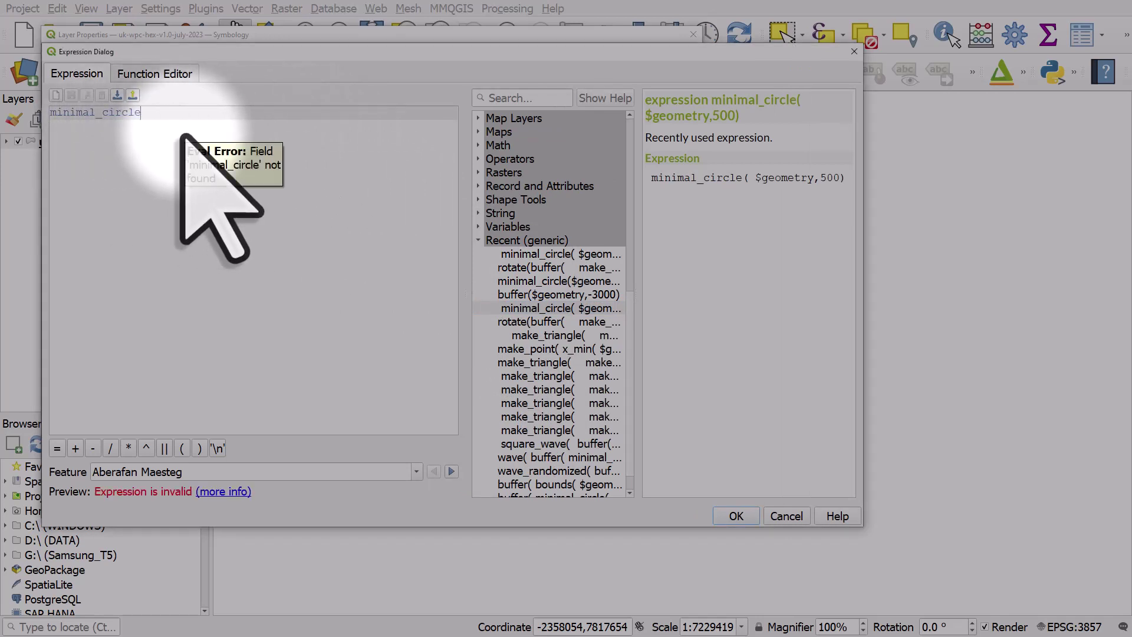
type("($")
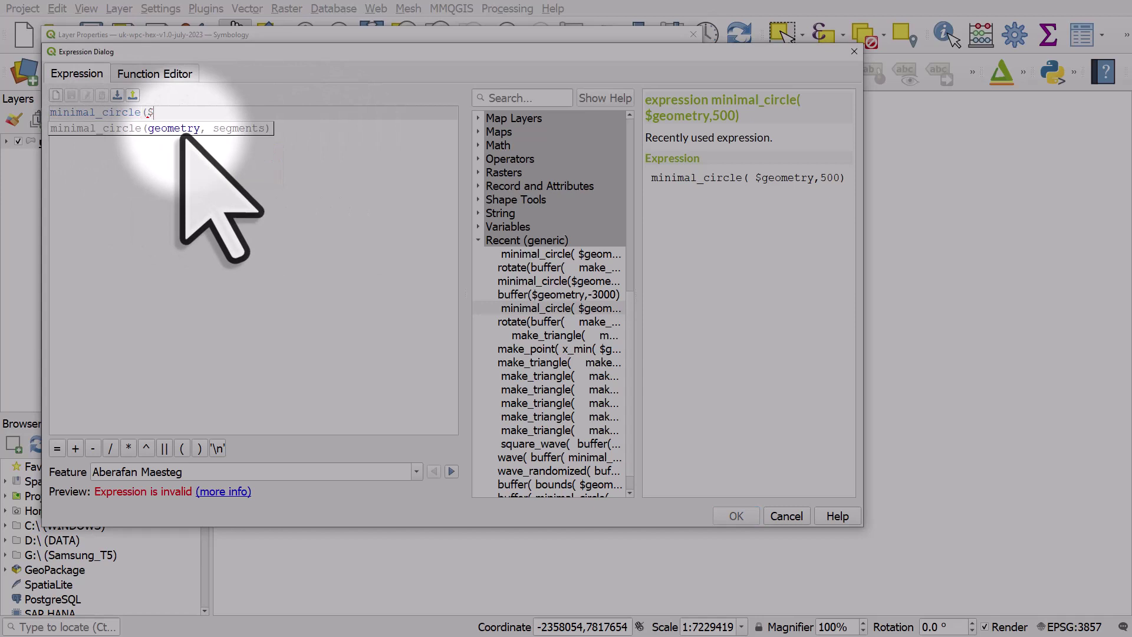
type("geometry,")
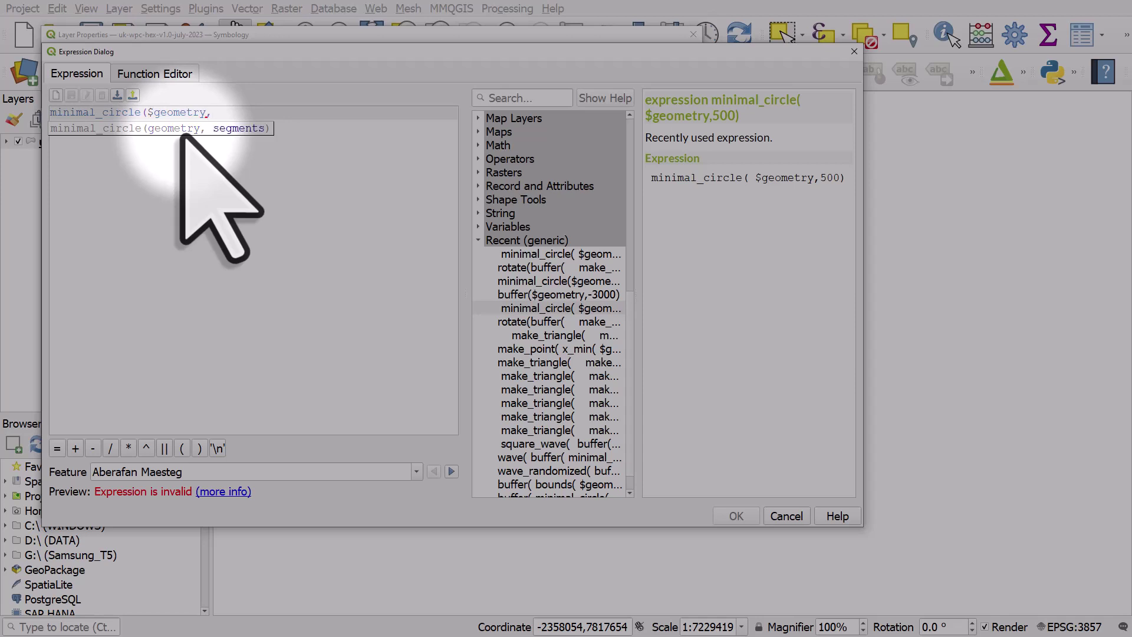
type("500)")
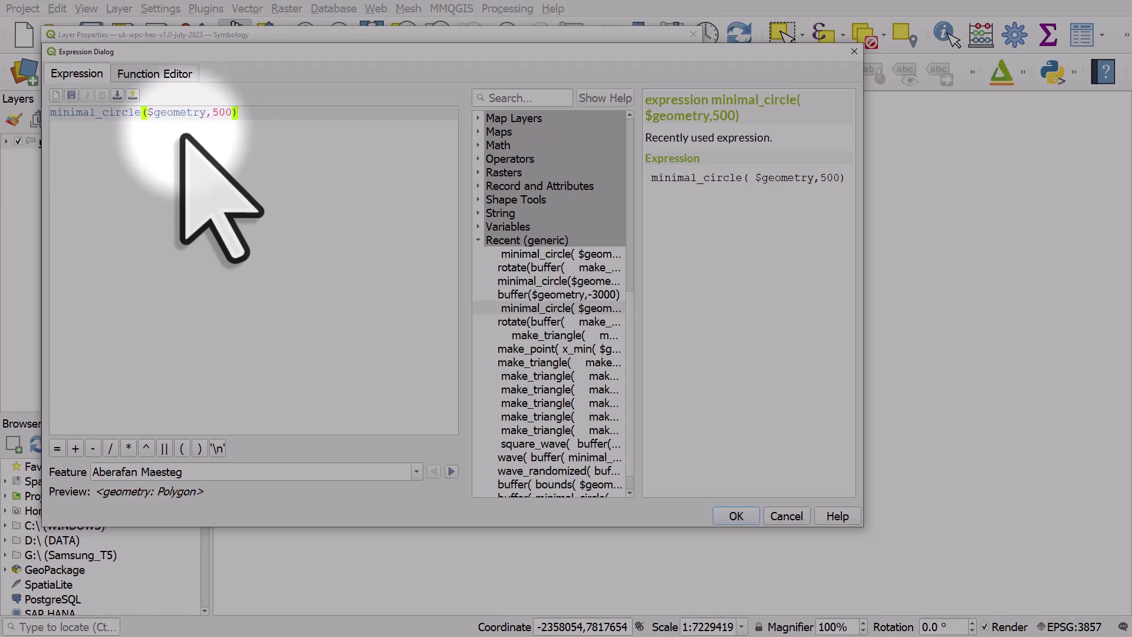
Apply minimal_circle($geometry,500) to the map and reopen the Geometry Generator settings.
left_click(736, 517)
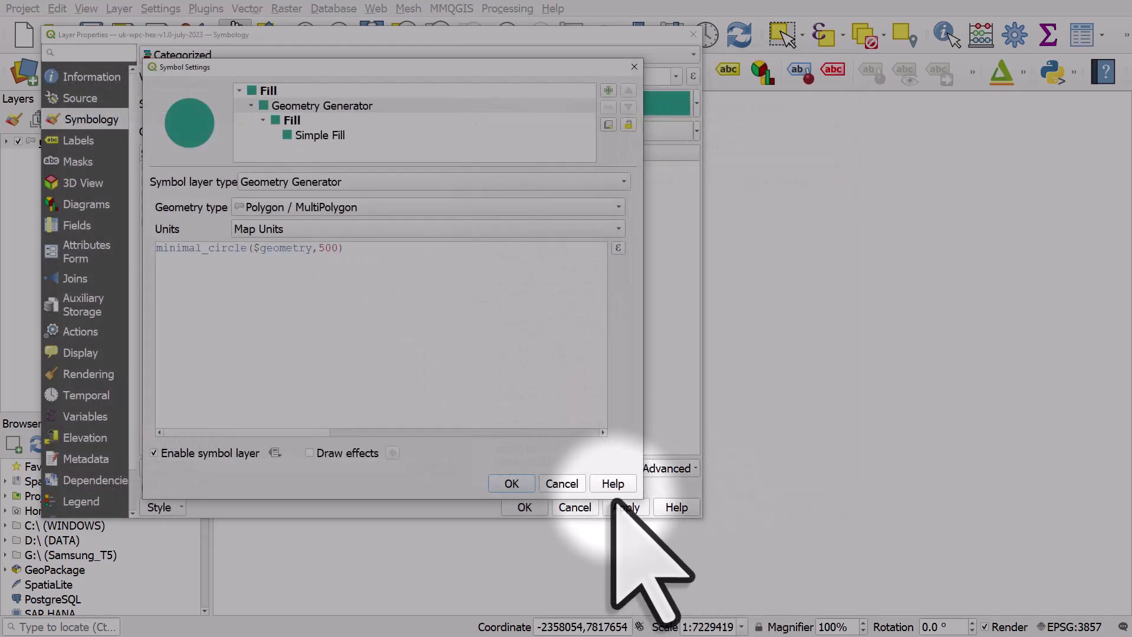
left_click(527, 486)
left_click(639, 503)
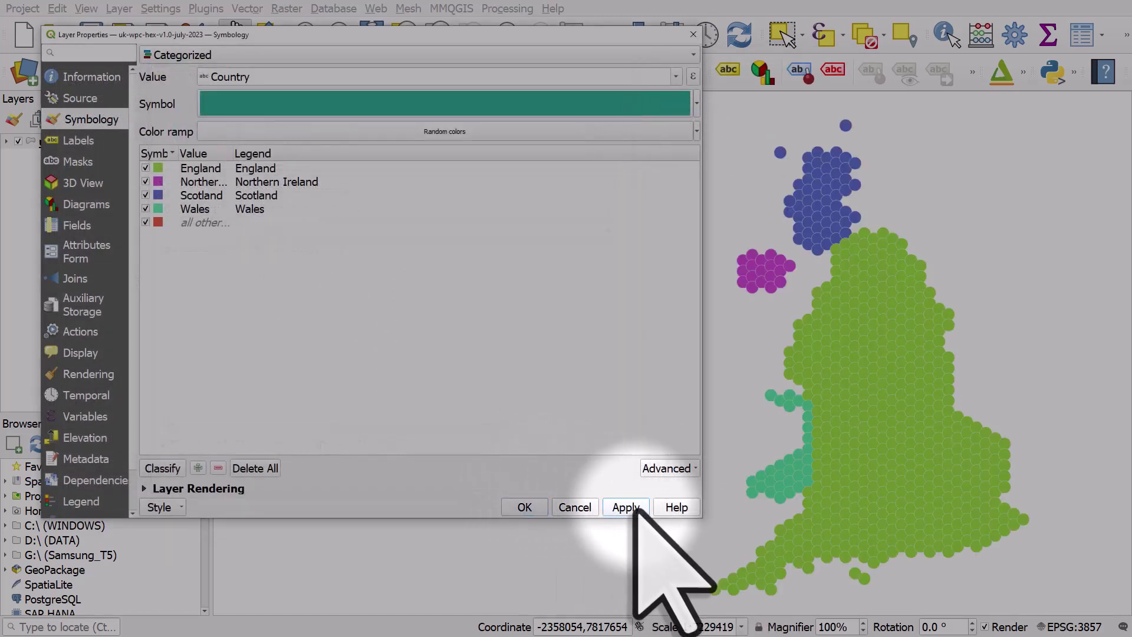
left_click(696, 104)
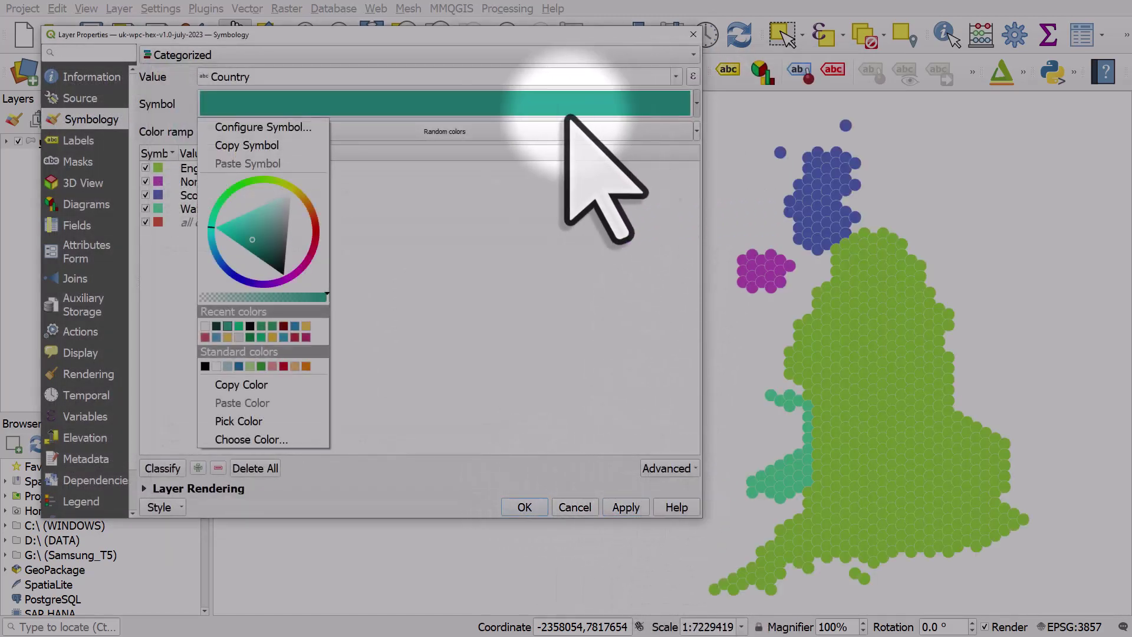
left_click(301, 133)
left_click(328, 107)
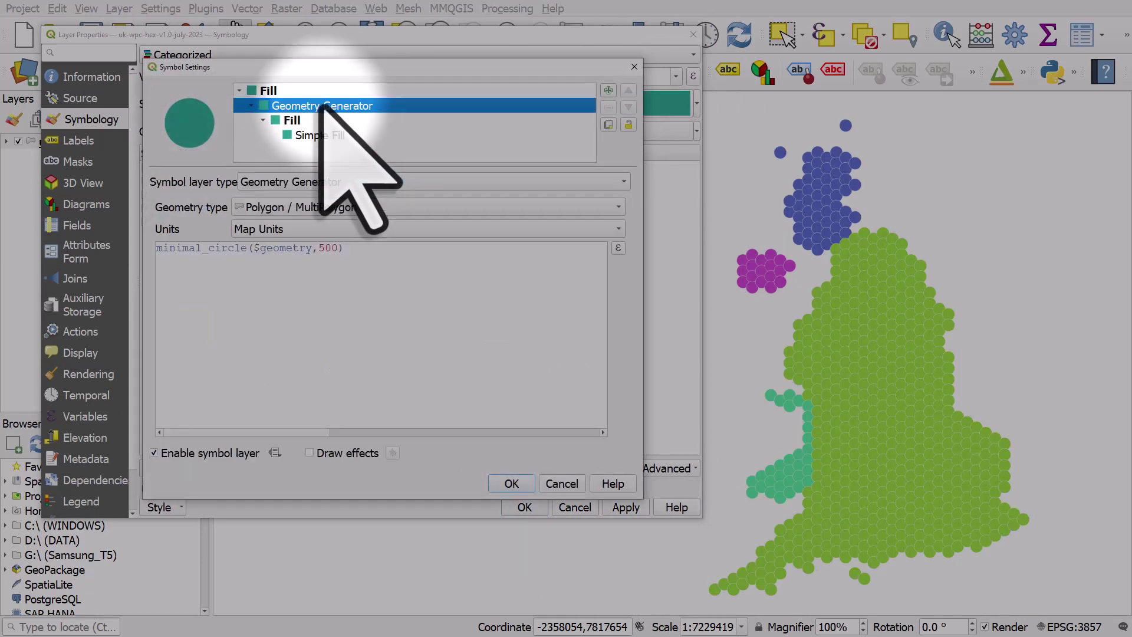
Wrap the expression as buffer(minimal_circle($geometry,500),-4000) and confirm the symbol settings.
left_click(157, 249)
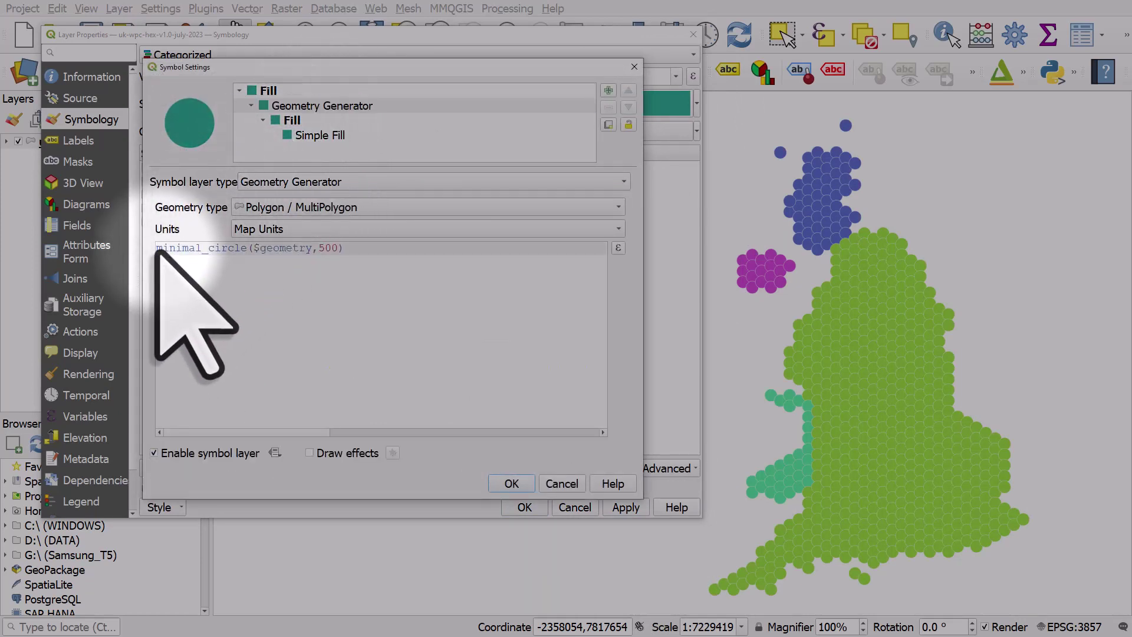
type("buffer(")
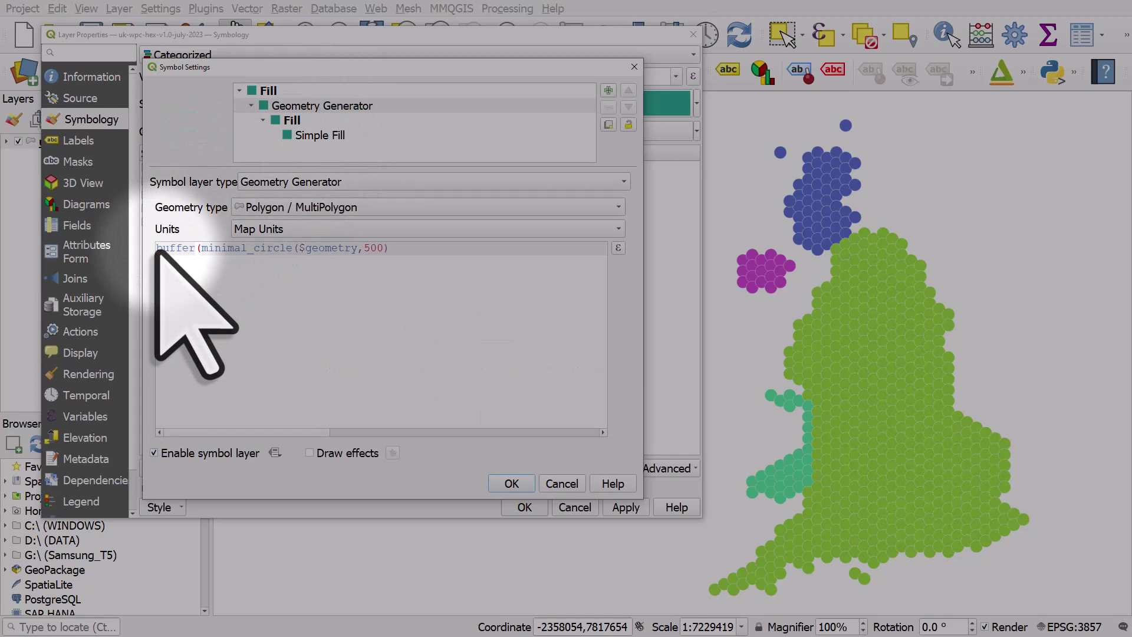
left_click(392, 257)
type(",")
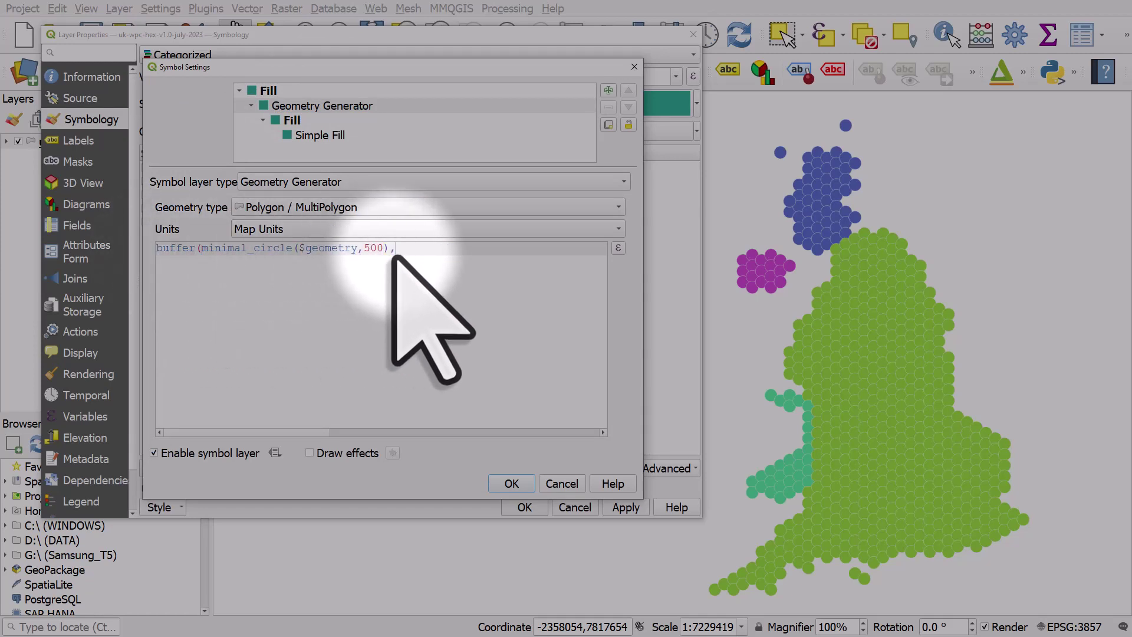
type("4000)")
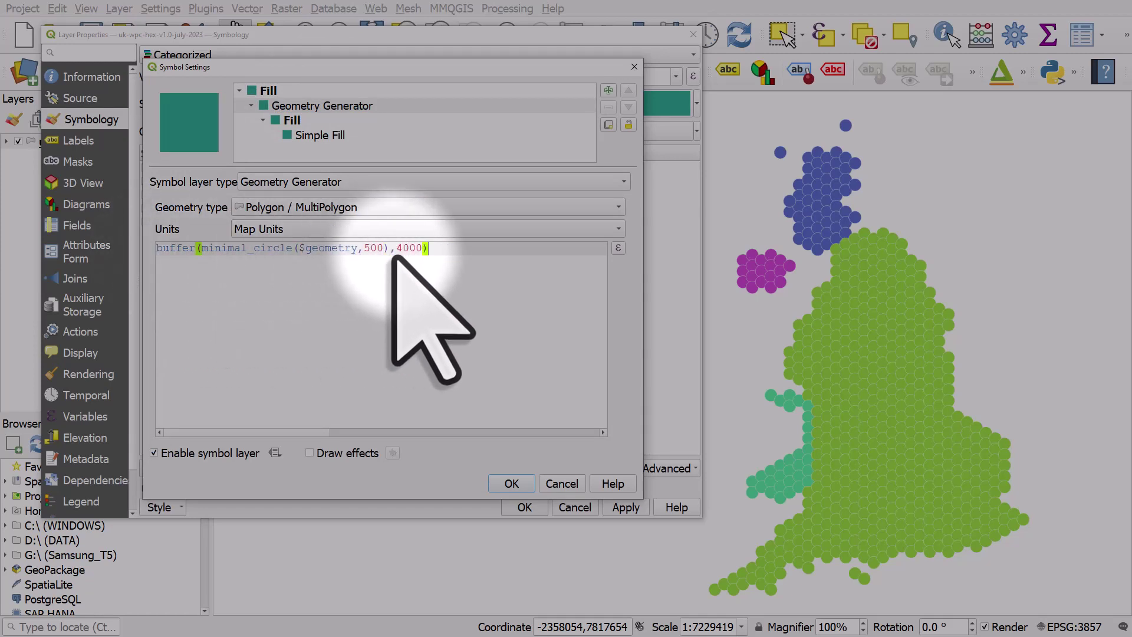
left_click(393, 258)
type("-")
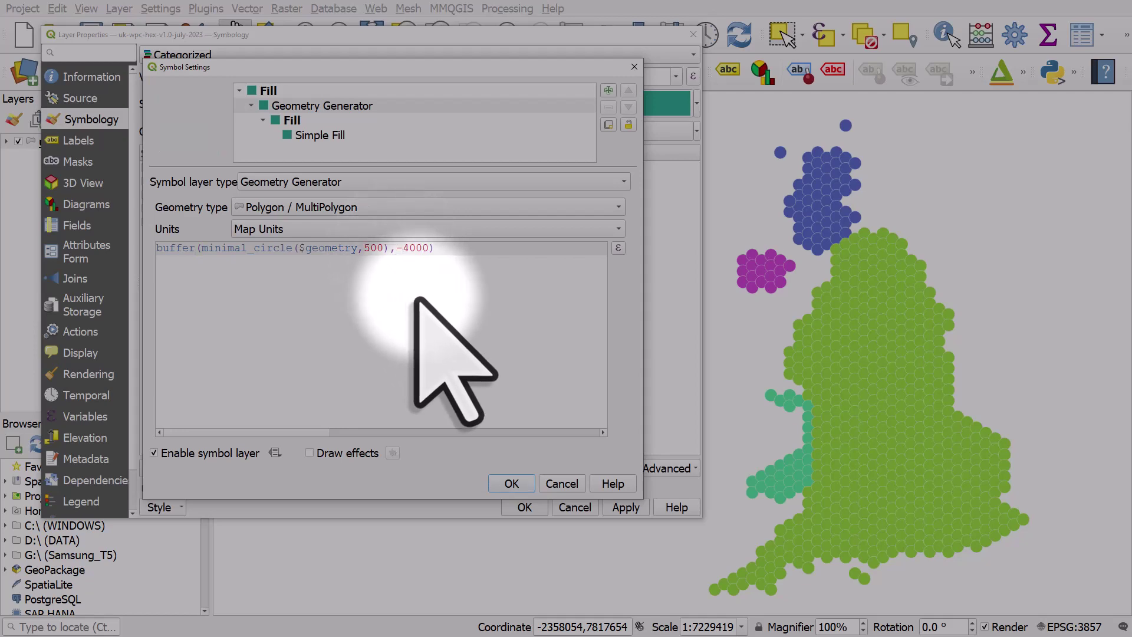
left_click(618, 247)
left_click(735, 515)
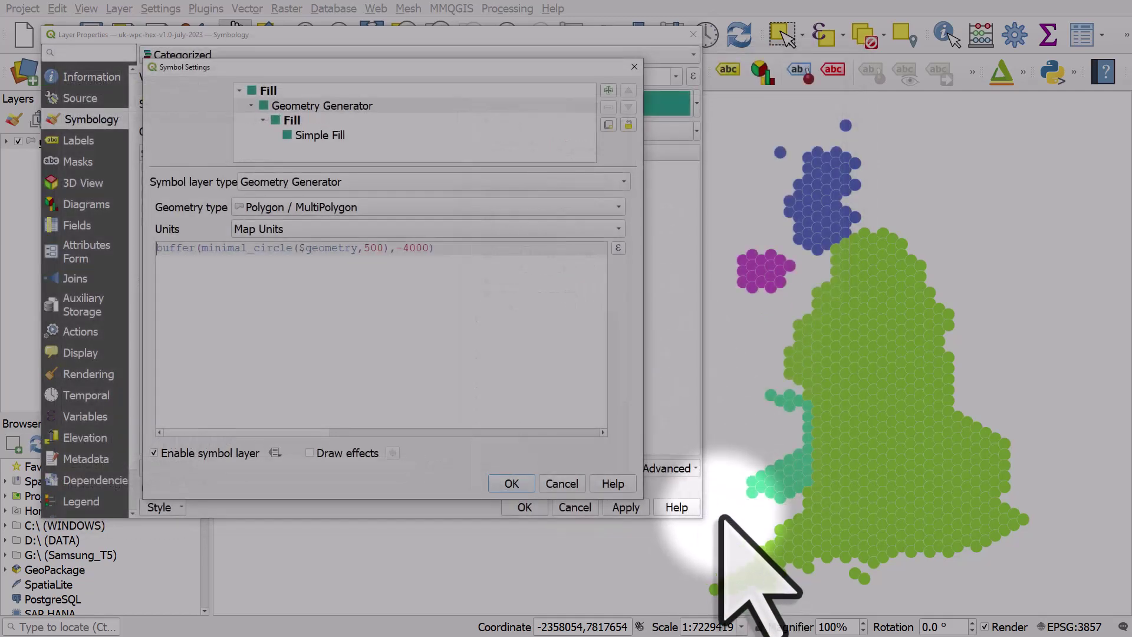
left_click(513, 484)
Apply the buffered circles, then type CASE and WHEN lines above the buffer(minimal_circle(…),-4000) line.
left_click(624, 508)
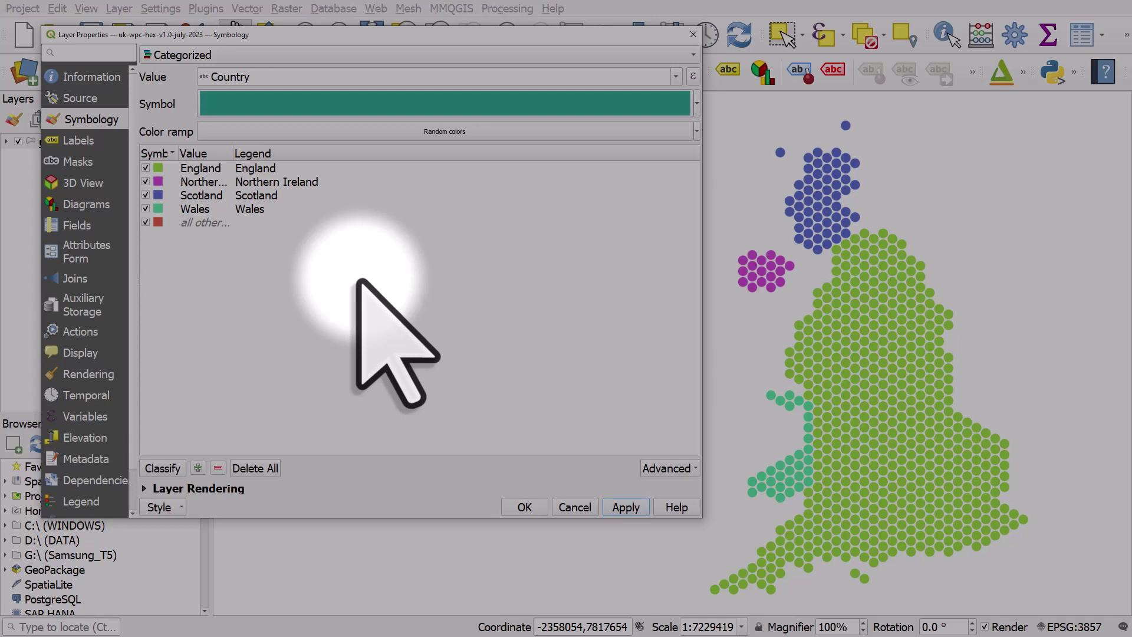
left_click(697, 103)
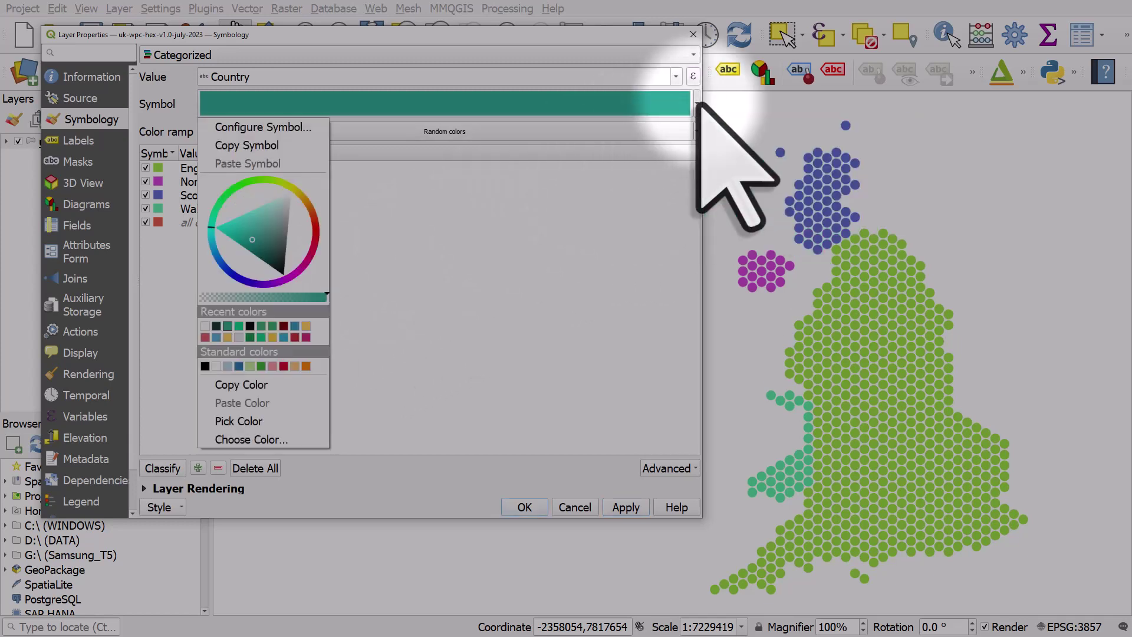
left_click(273, 127)
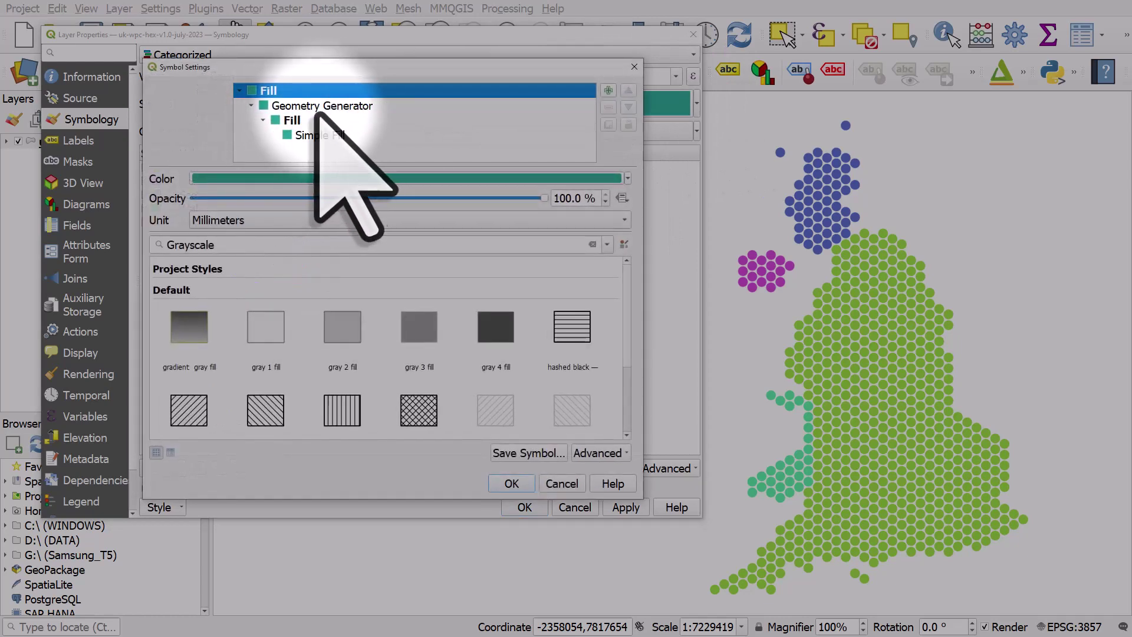
left_click(321, 106)
left_click(156, 250)
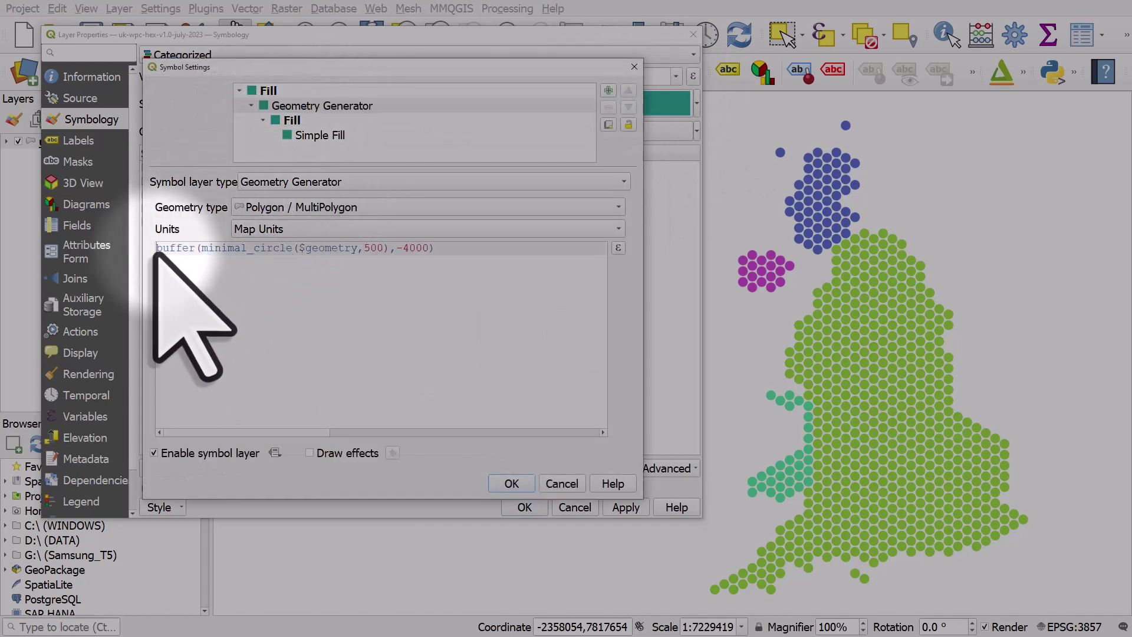
key("Return")
key("Return")
key("Up")
key("Up")
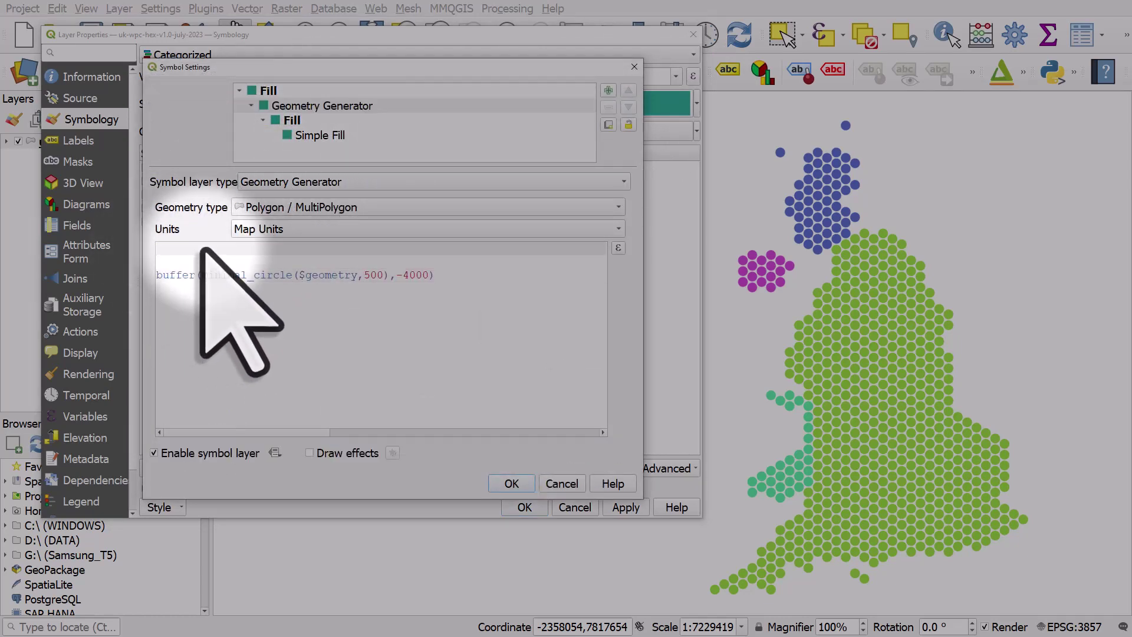
type("CASE")
key("Return")
key("Return")
type("WHE")
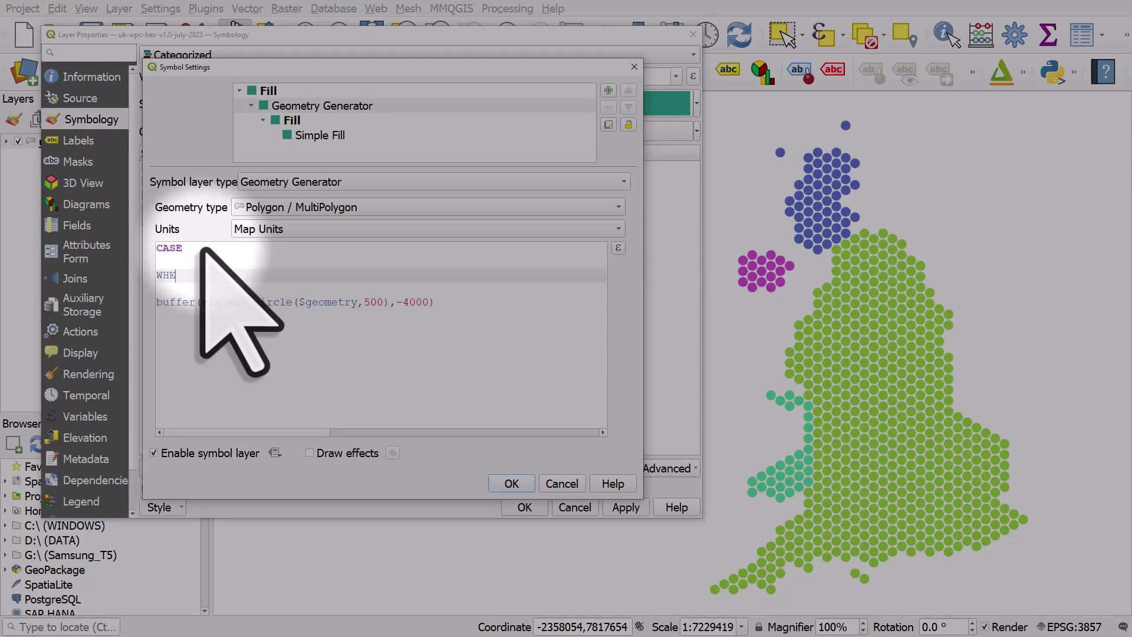
type("N")
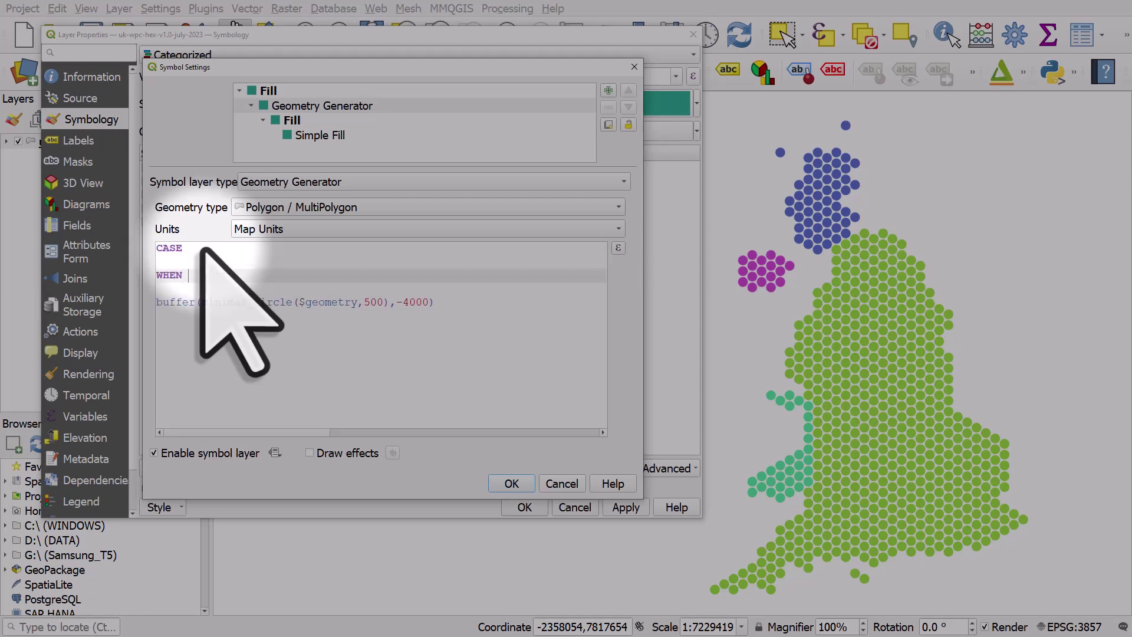
Complete the WHEN line as "Country" = 'Scotland' THEN using the Country field's unique values.
left_click(618, 248)
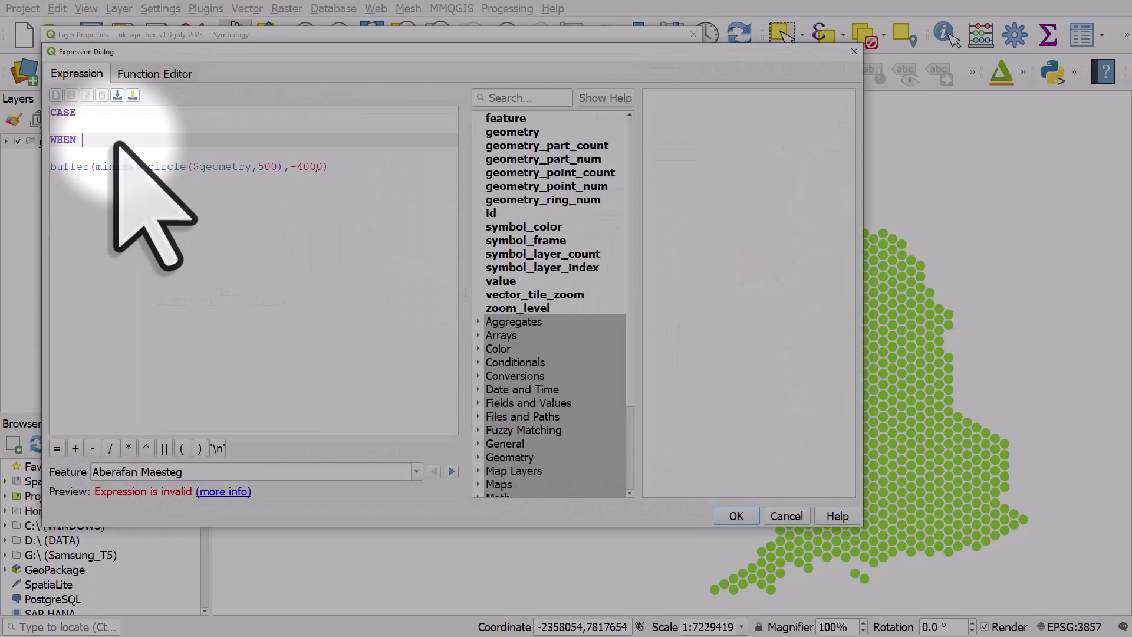
scroll(476, 278, "down", 2)
left_click(478, 322)
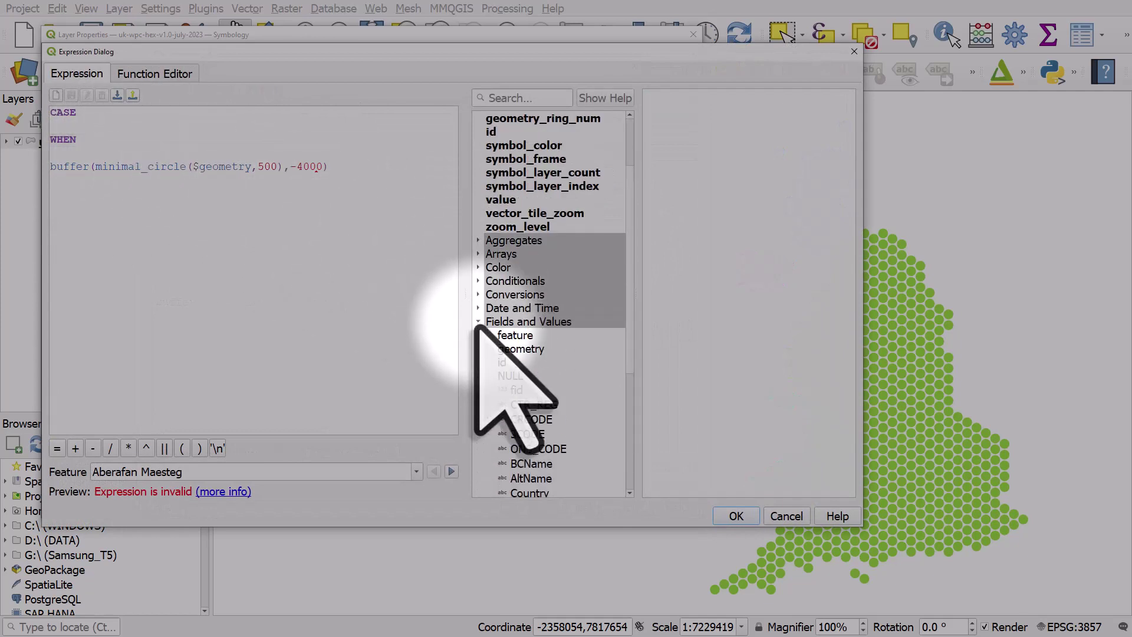
scroll(479, 333, "down", 2)
left_click(529, 411)
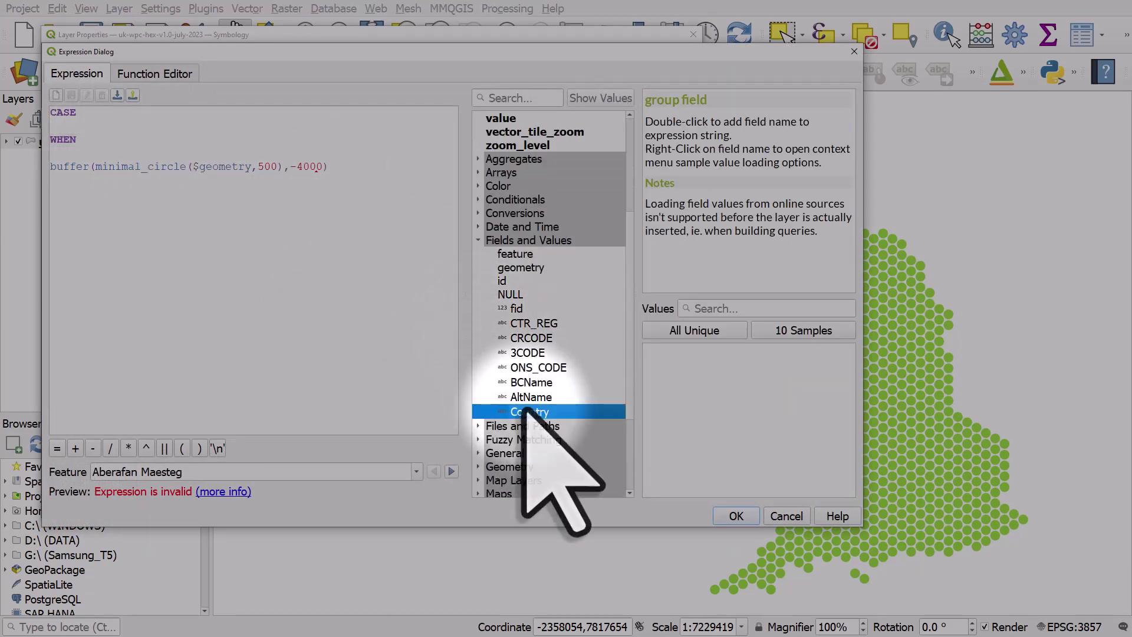
left_click(126, 145)
double_click(529, 412)
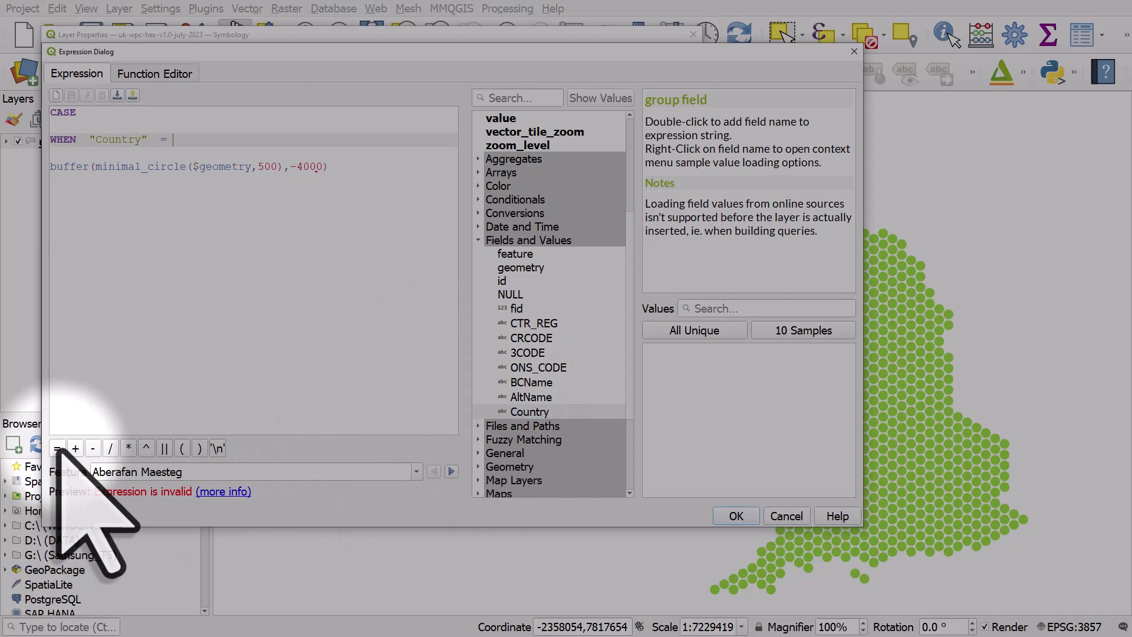
left_click(698, 331)
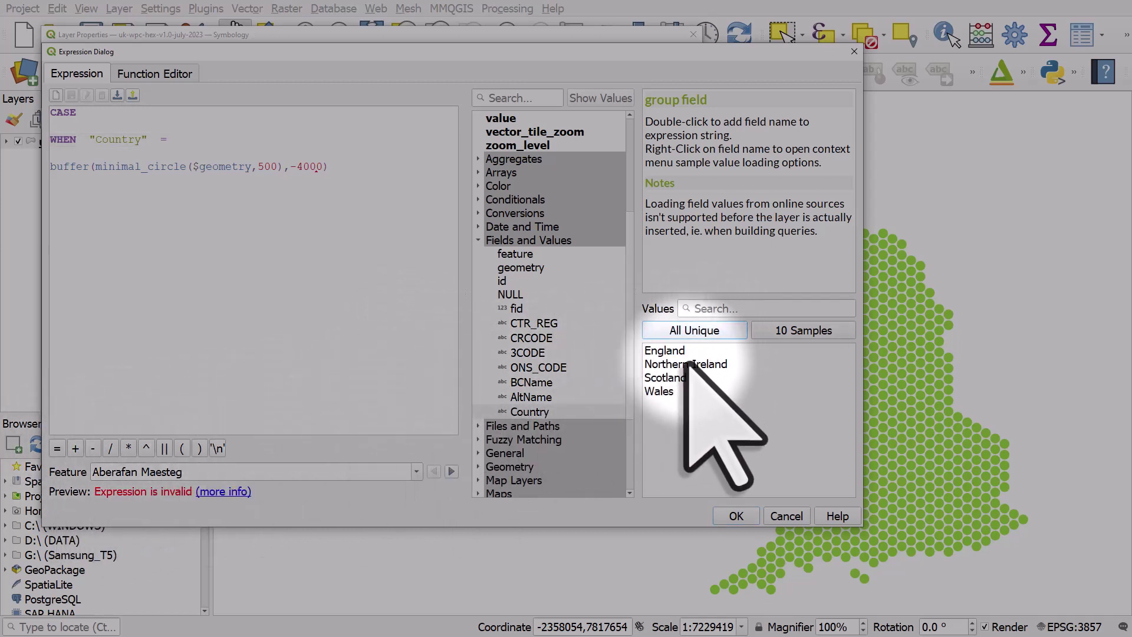
double_click(666, 377)
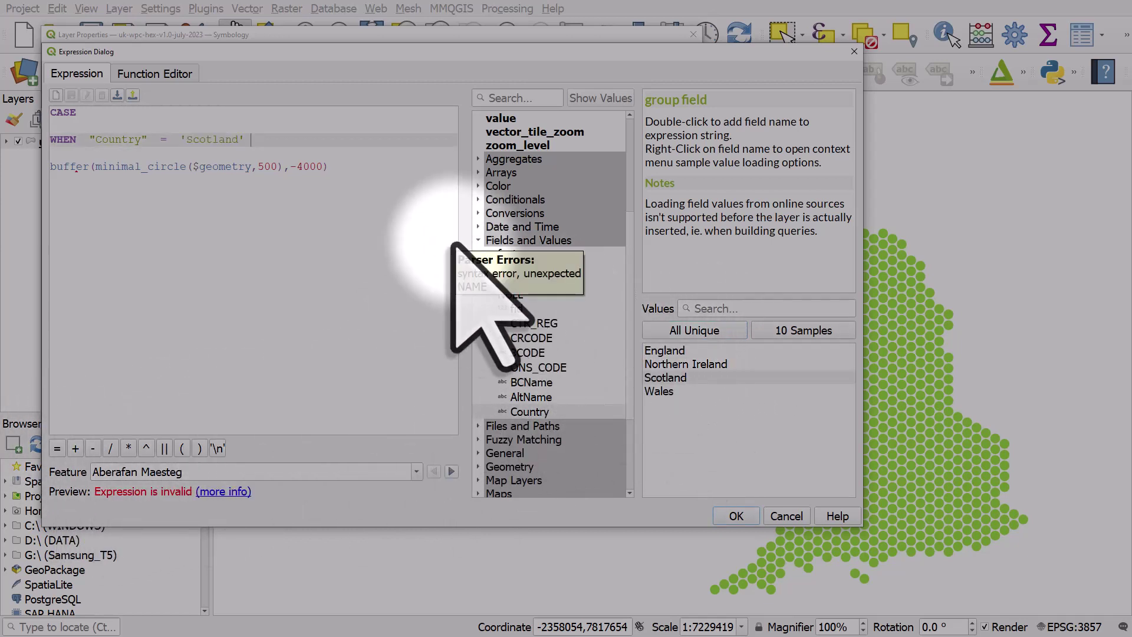
type("THEN")
Add ELSE $geometry and END lines below the buffer line.
left_click(332, 167)
key("Return")
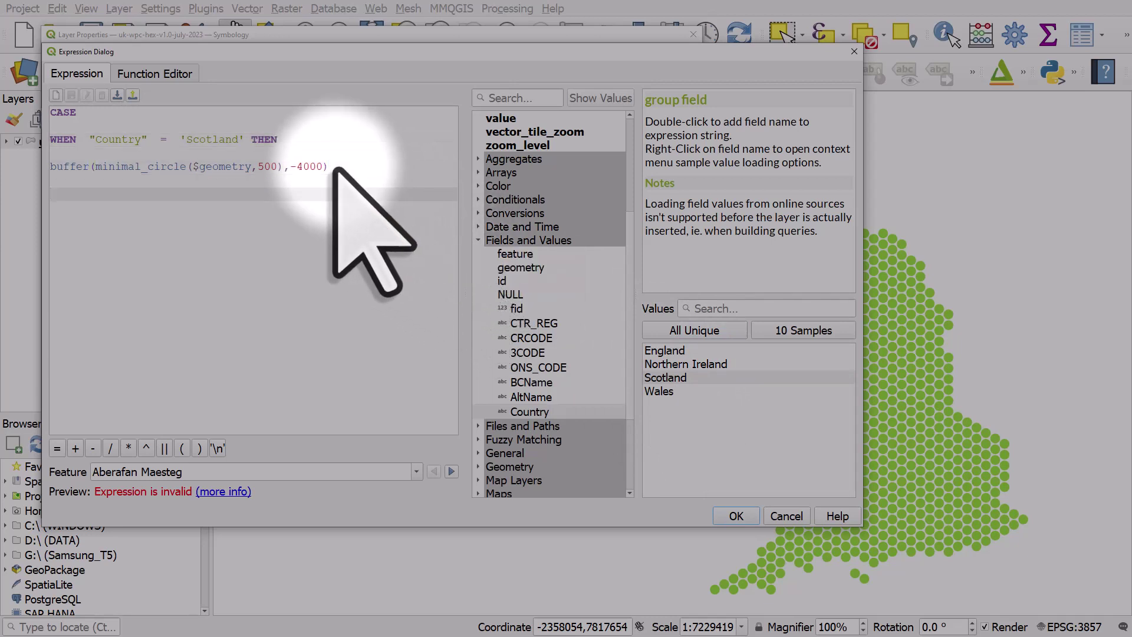
type("ELSE")
key("Return")
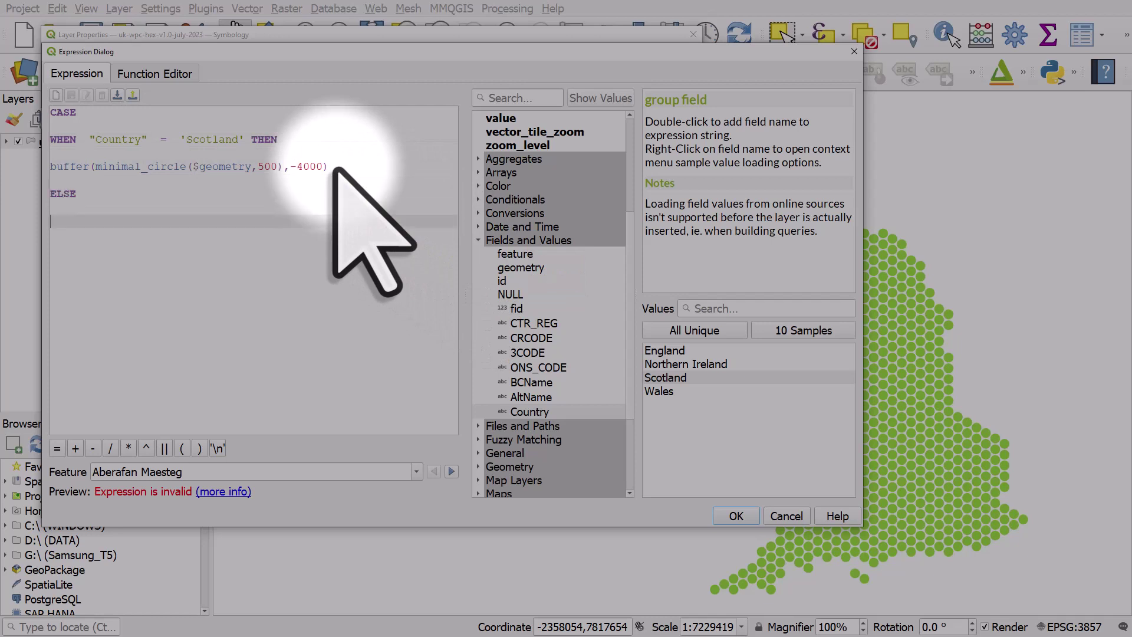
type("$geometry")
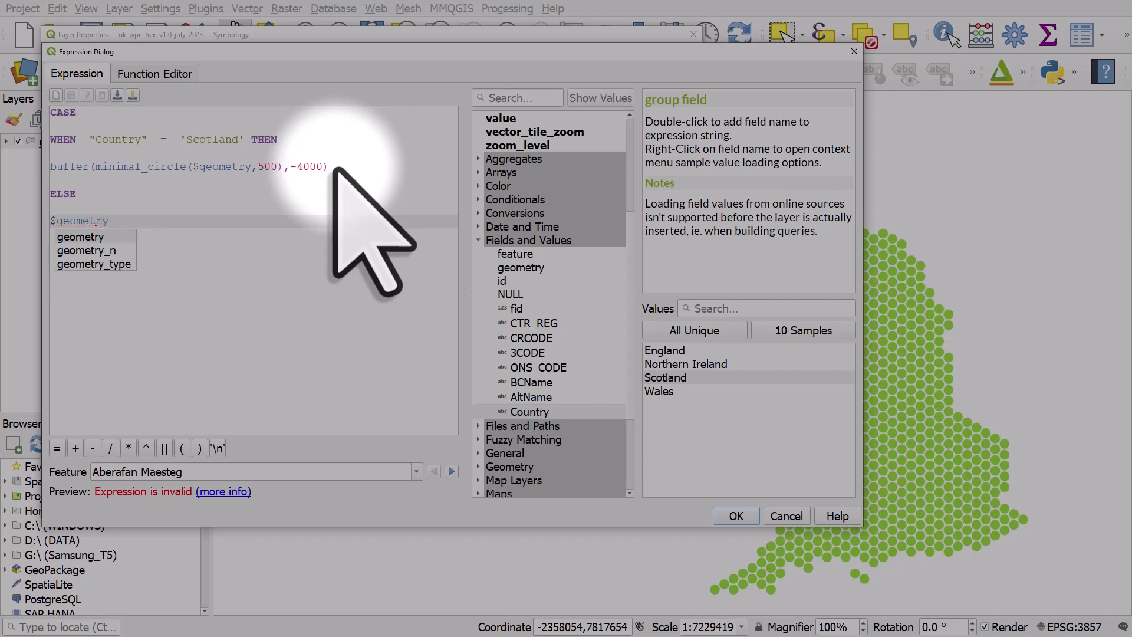
key("Return")
key("Return")
key("Return")
type("END")
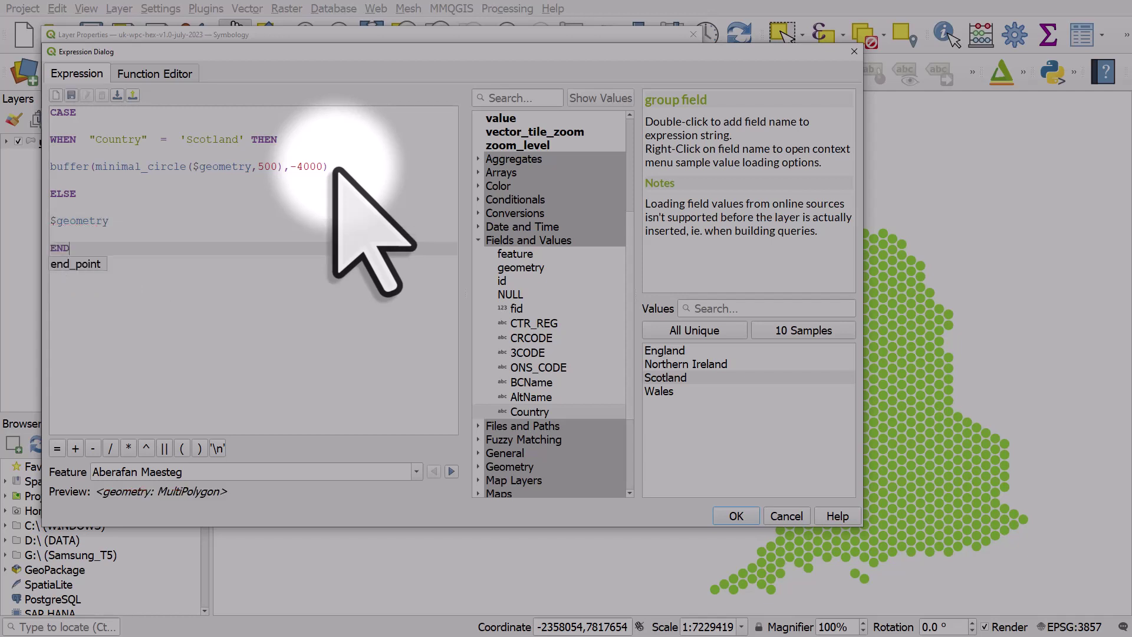
left_click(133, 235)
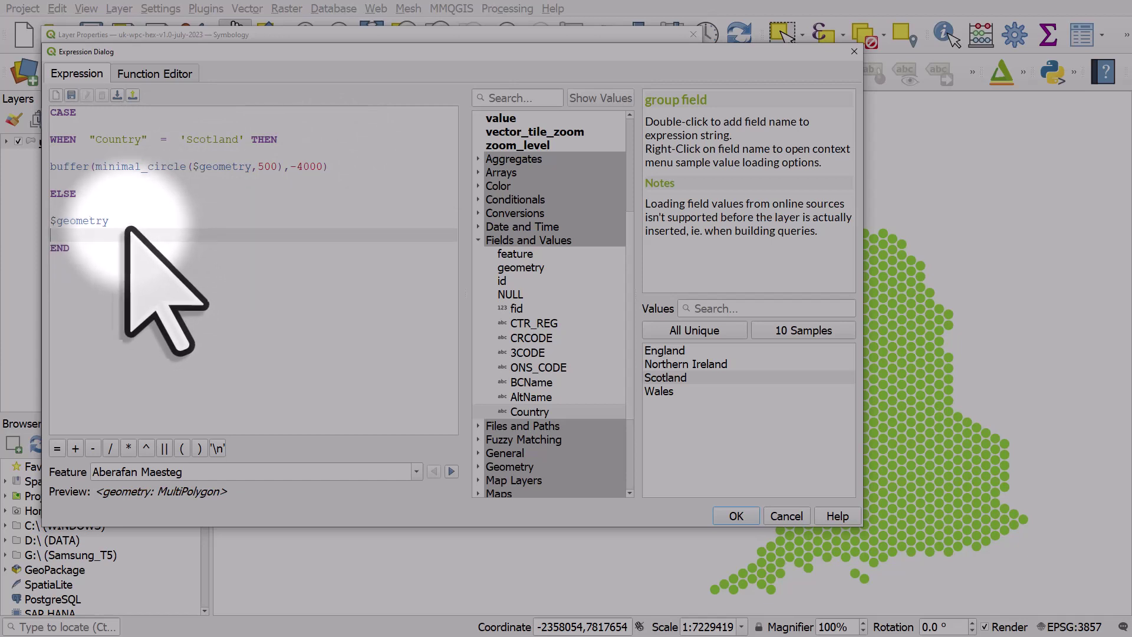
left_click(99, 183)
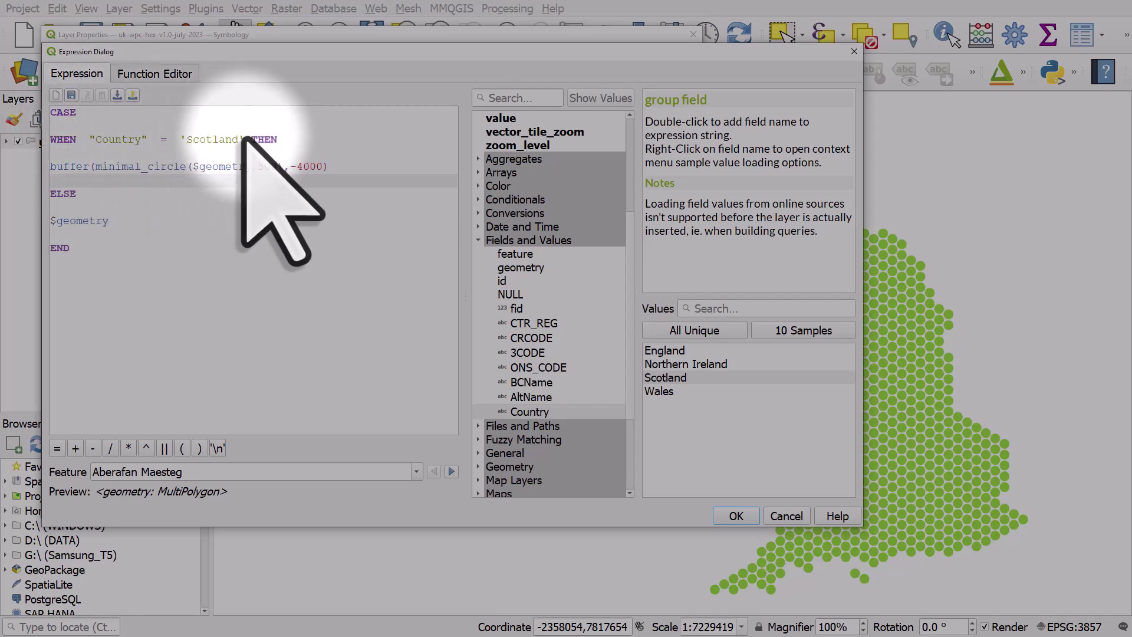
left_click_drag(328, 166, 52, 168)
left_click(77, 194)
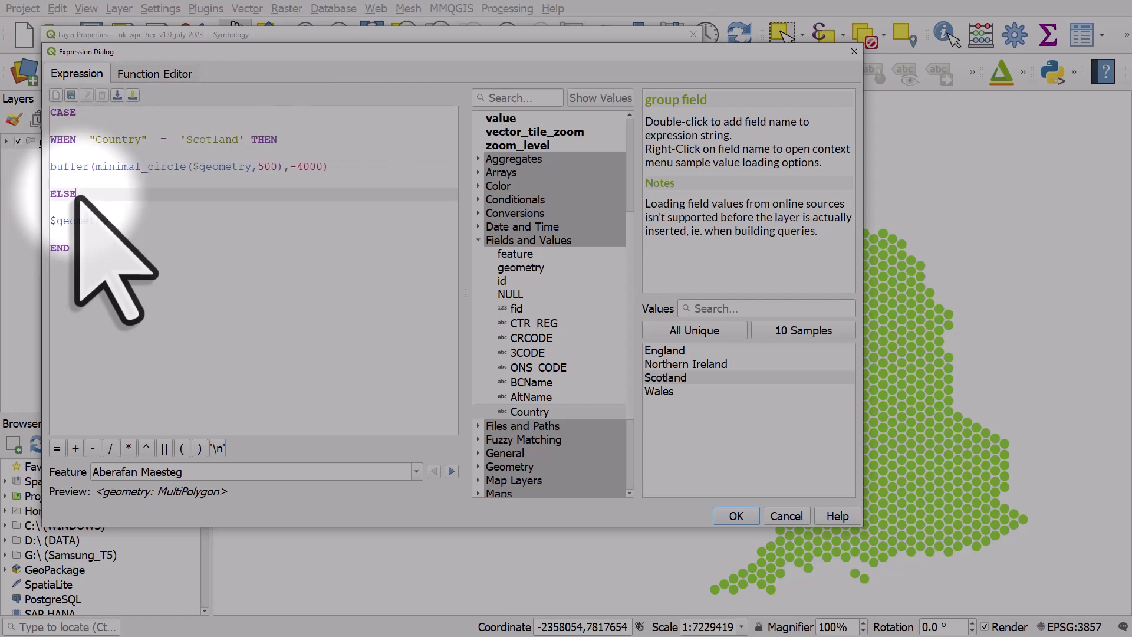
double_click(75, 195)
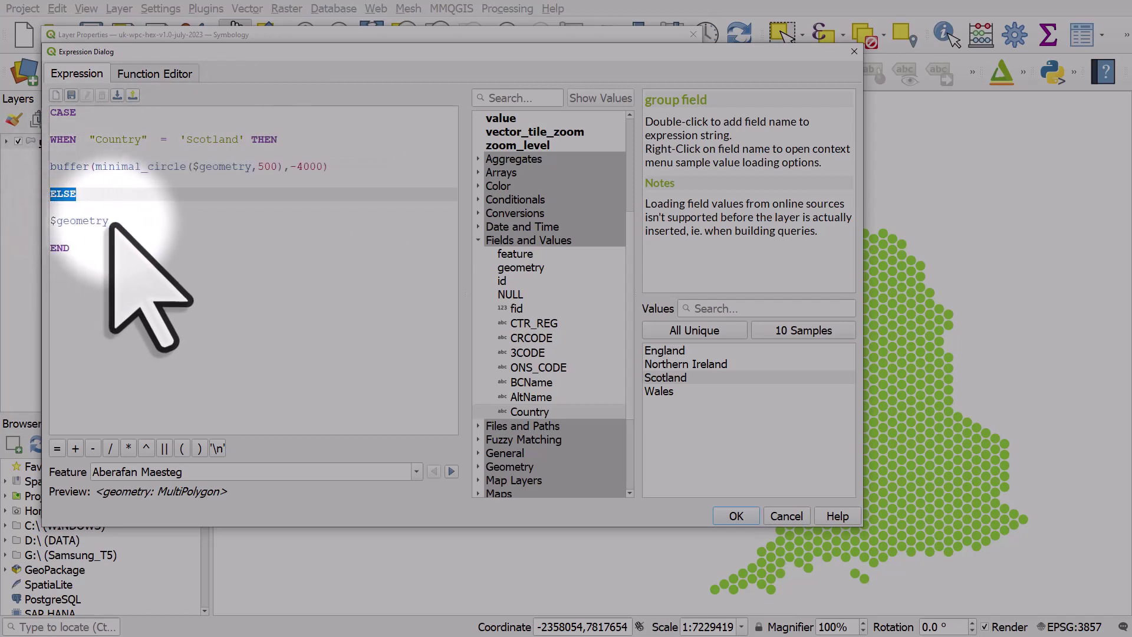
left_click_drag(110, 222, 52, 223)
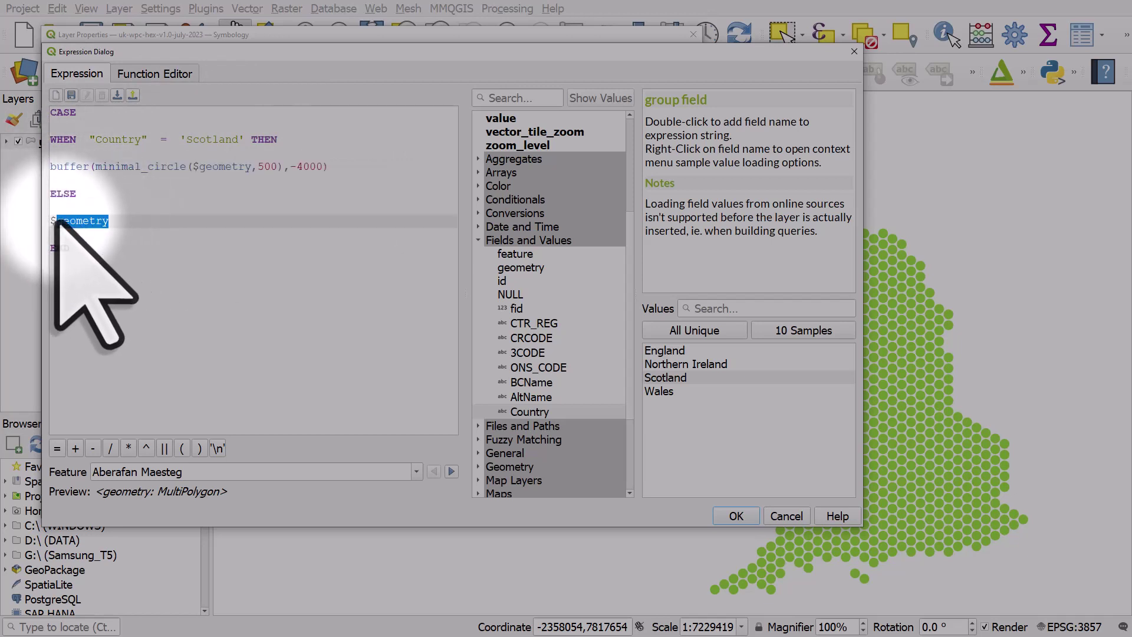
left_click(80, 251)
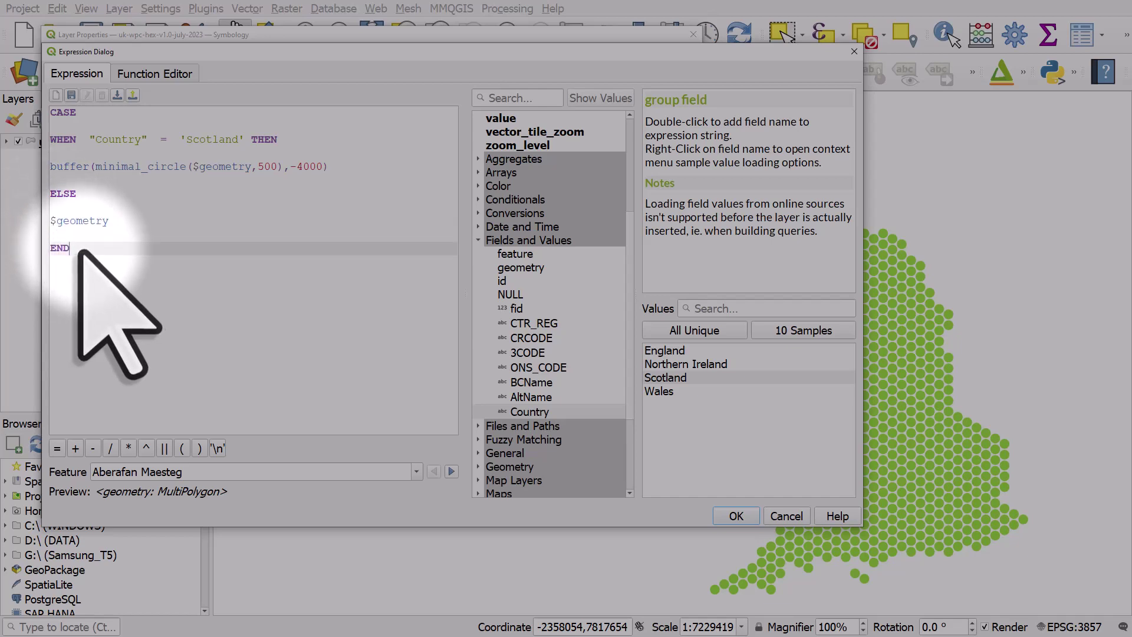
Accept the CASE expression and symbol settings, and apply the style to the layer.
left_click(736, 516)
left_click(512, 484)
left_click(622, 508)
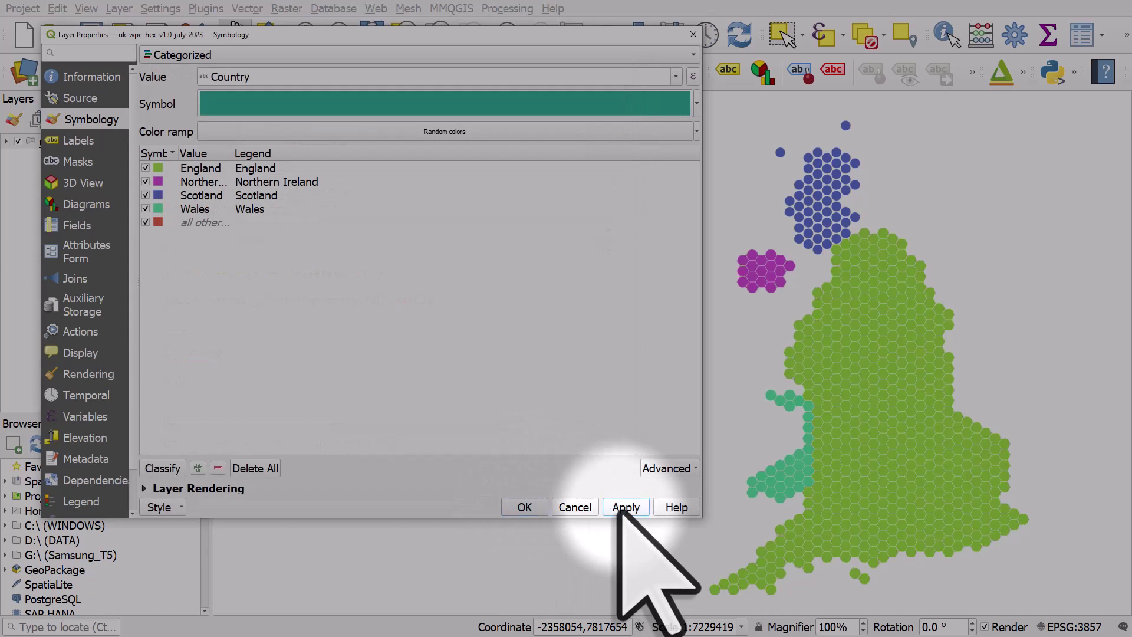